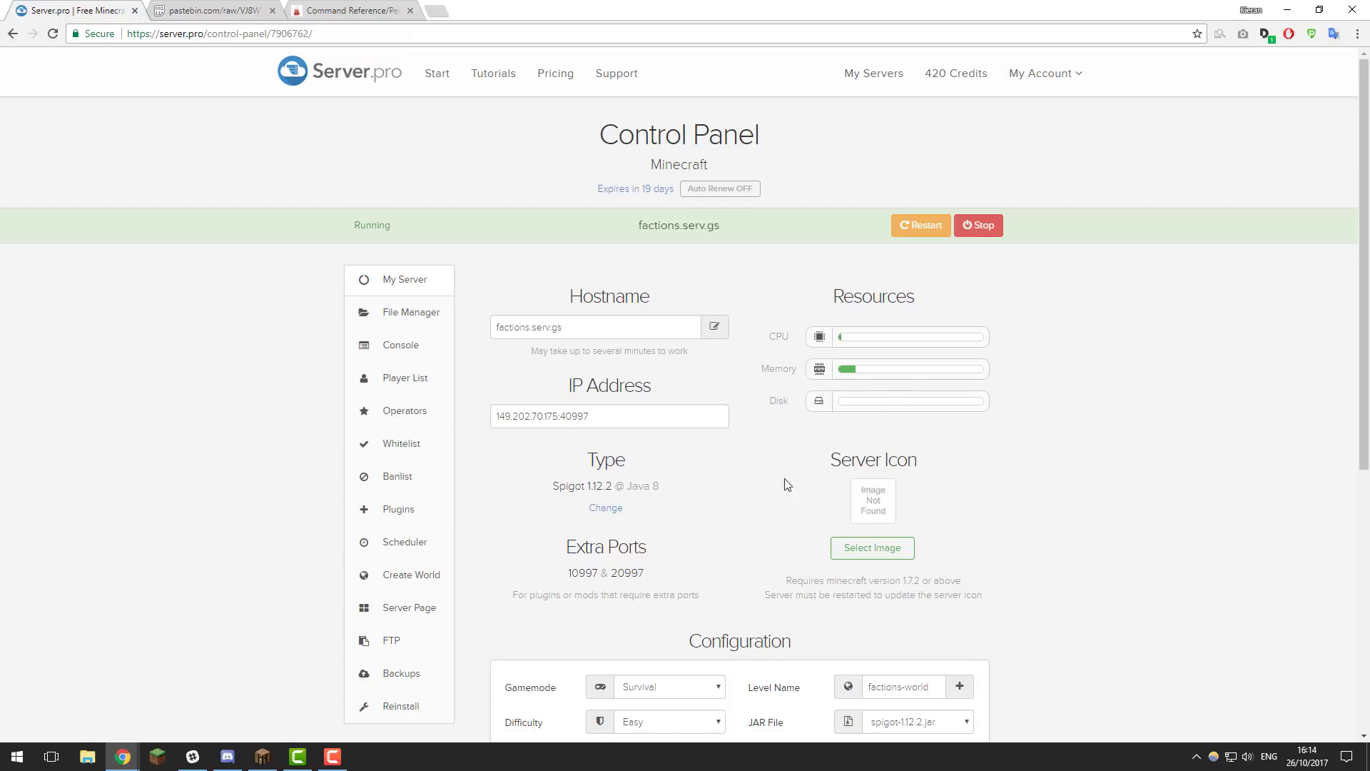
Search the plugin listing for PermissionsEX and install its latest version
left_click(397, 518)
left_click(569, 370)
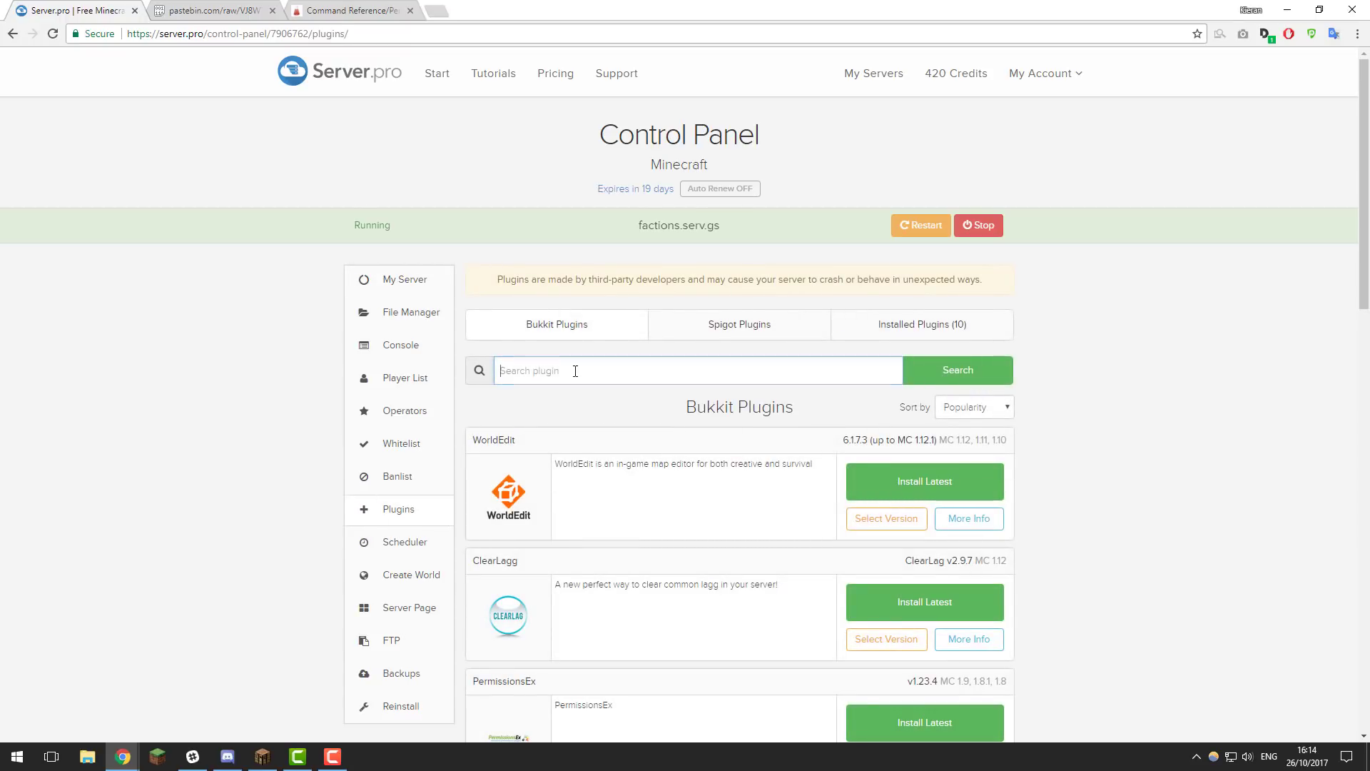
type("PermissionsEX")
key("Return")
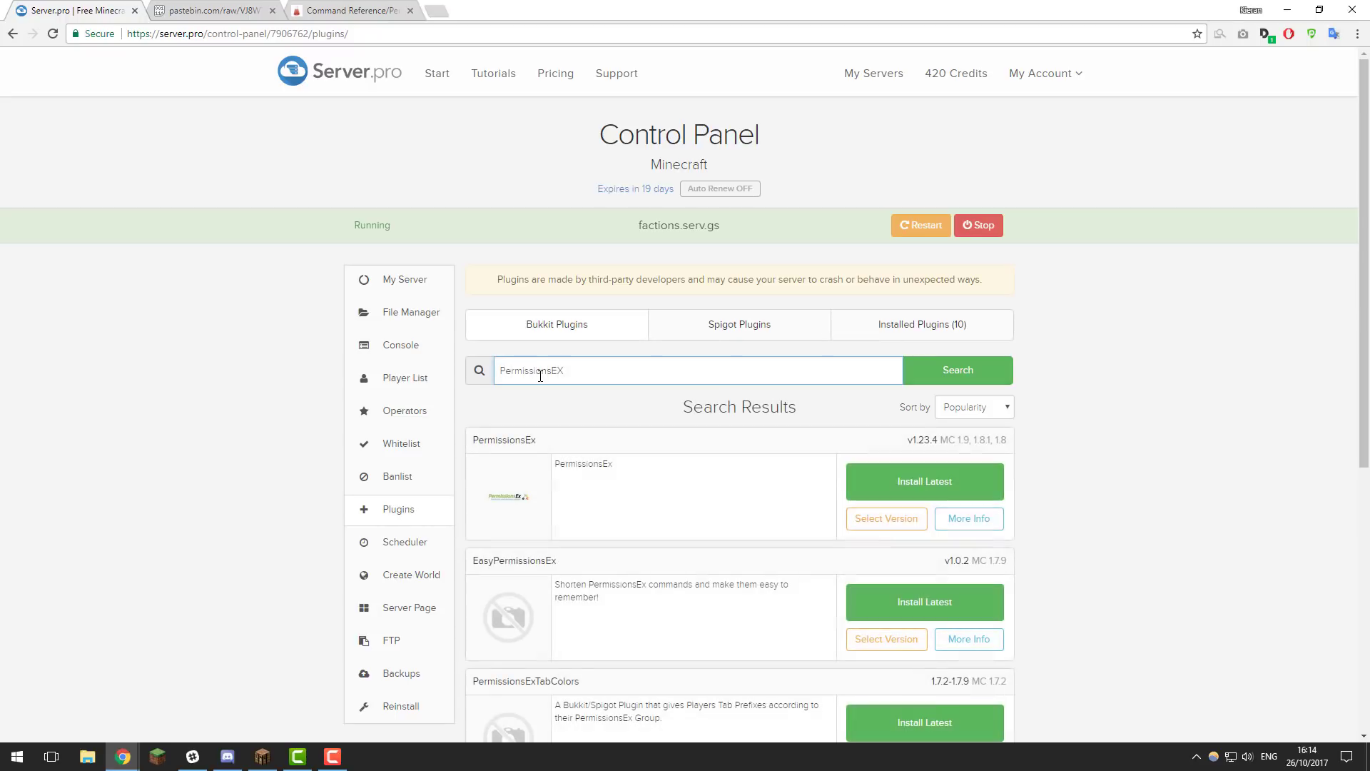
left_click(890, 480)
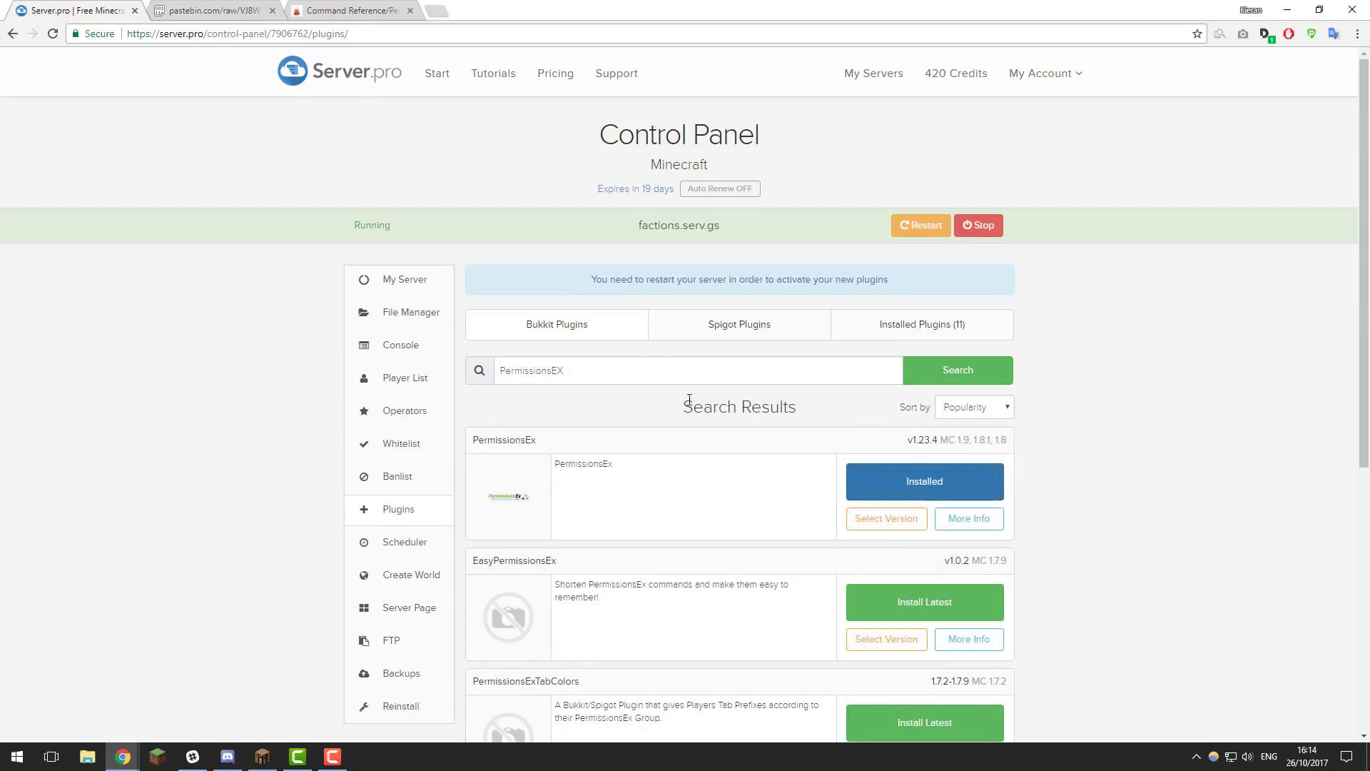
Search for Vault, install its latest version, and restart the server
left_click_drag(605, 370, 481, 369)
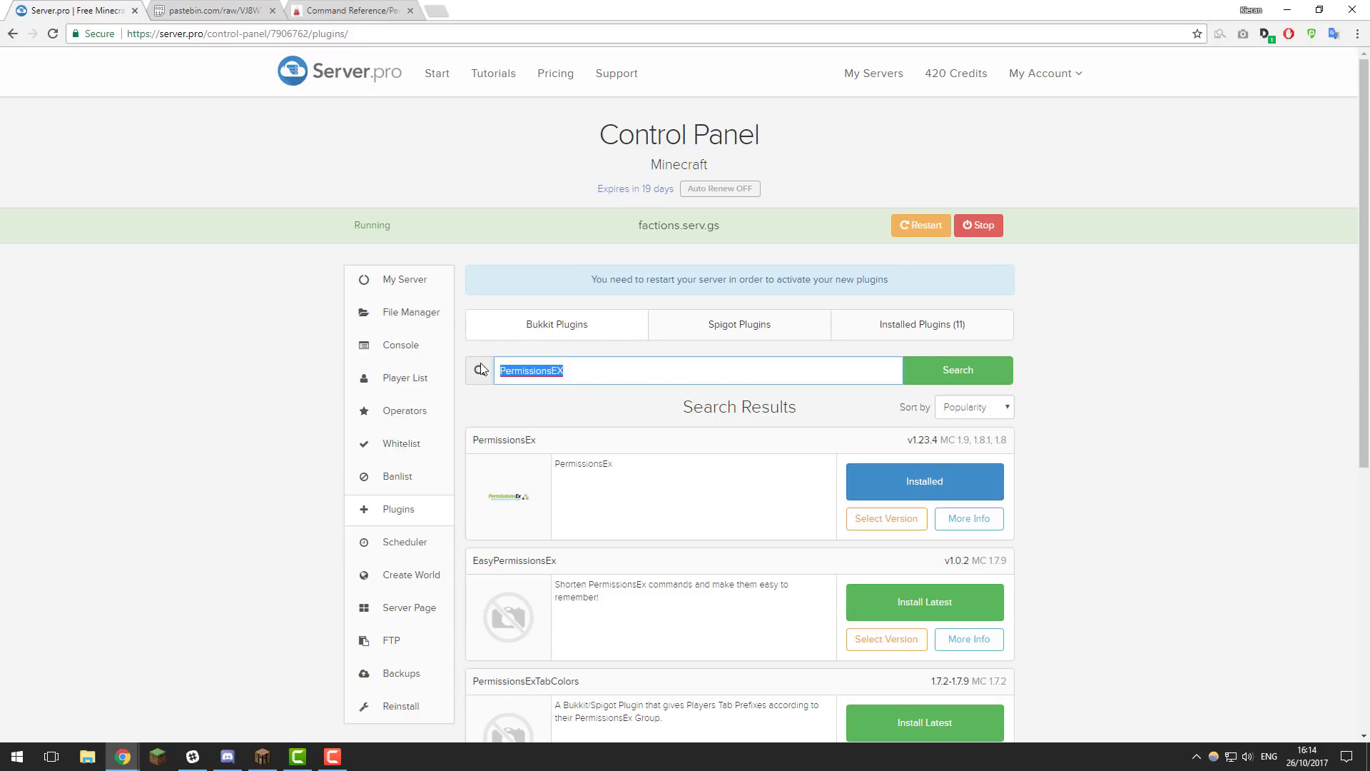
type("Vault")
key("Return")
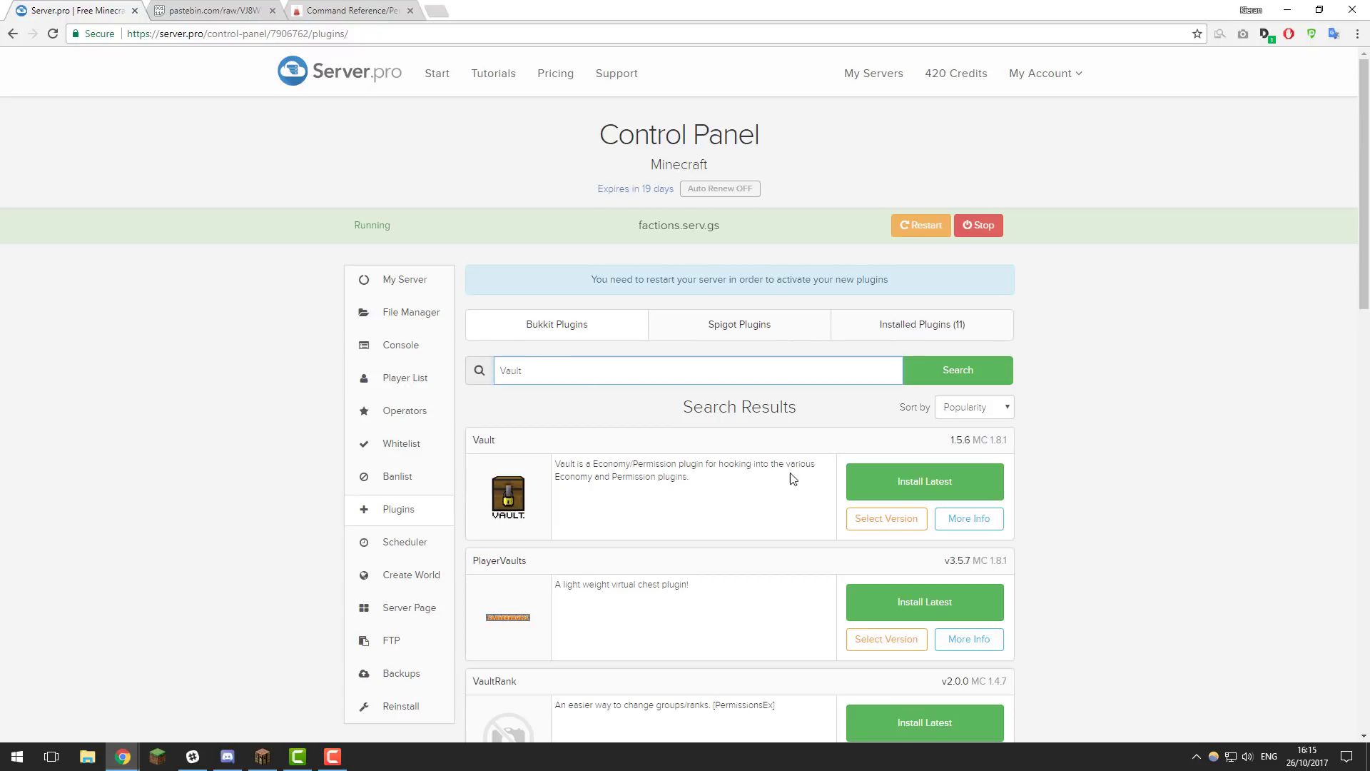
left_click(941, 492)
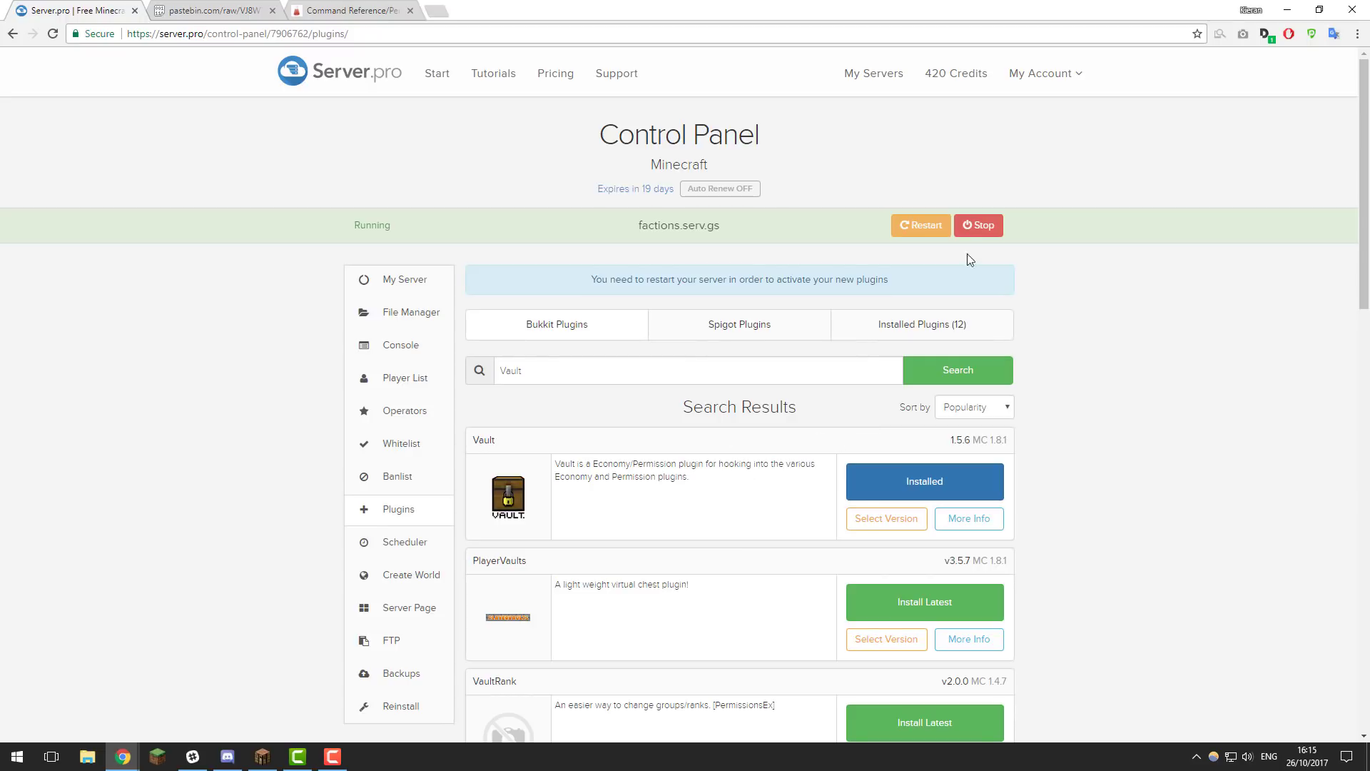
left_click(918, 232)
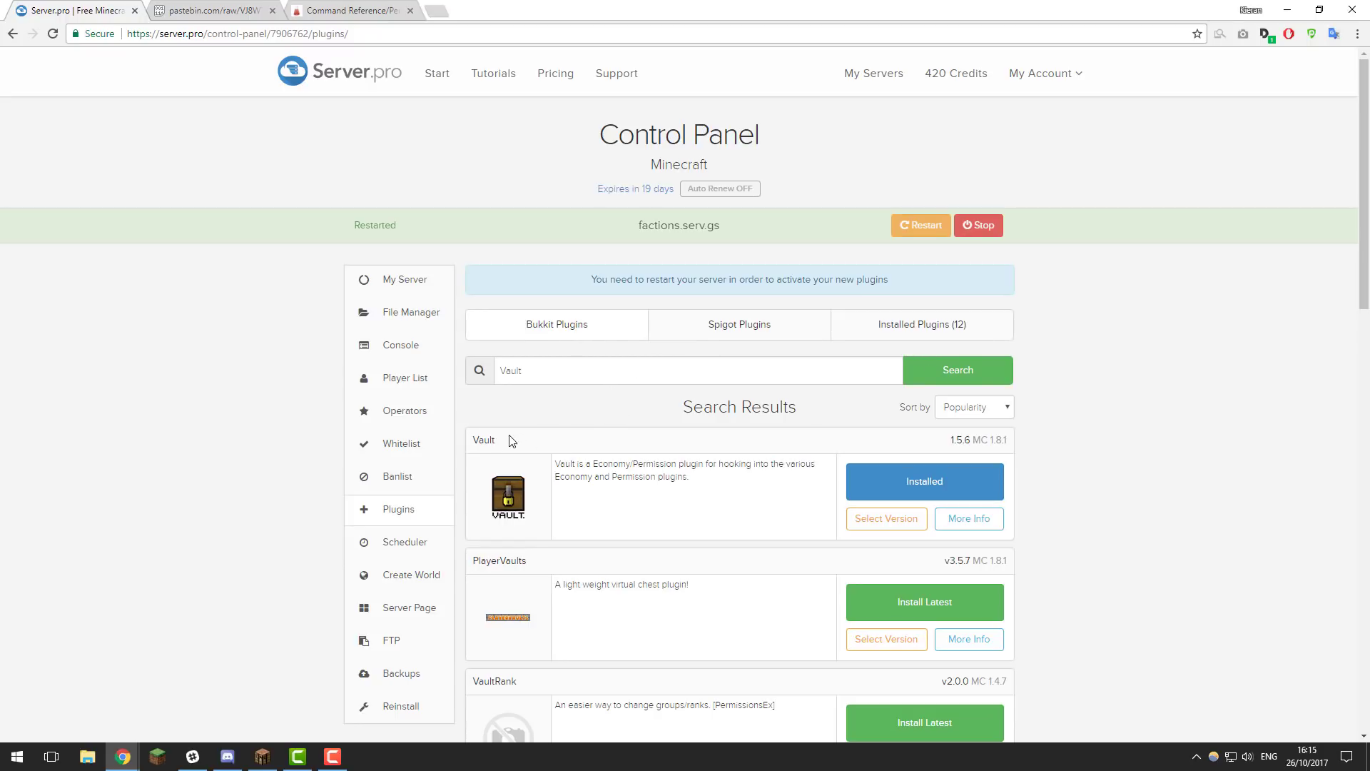
Open plugins/PermissionsEx/permissions.yml in the file manager's editor
left_click(403, 312)
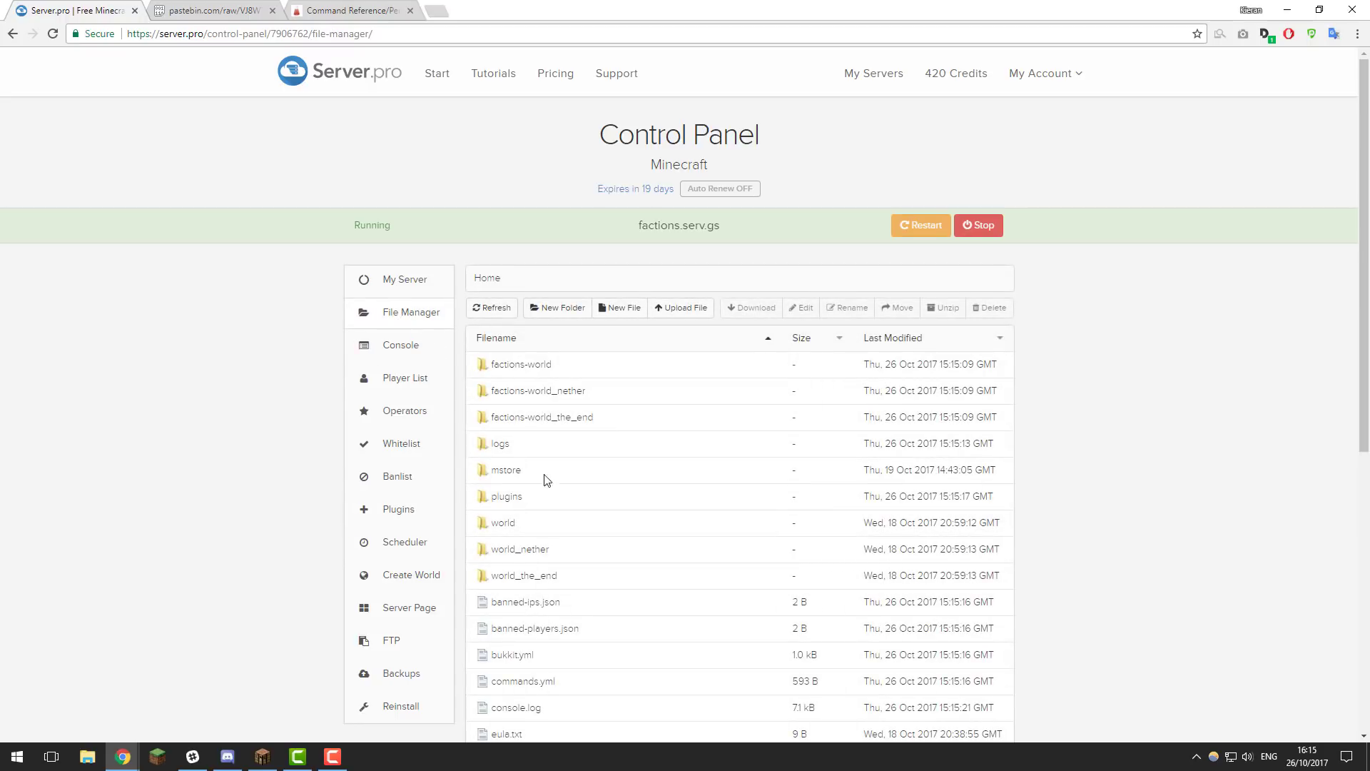
left_click(508, 498)
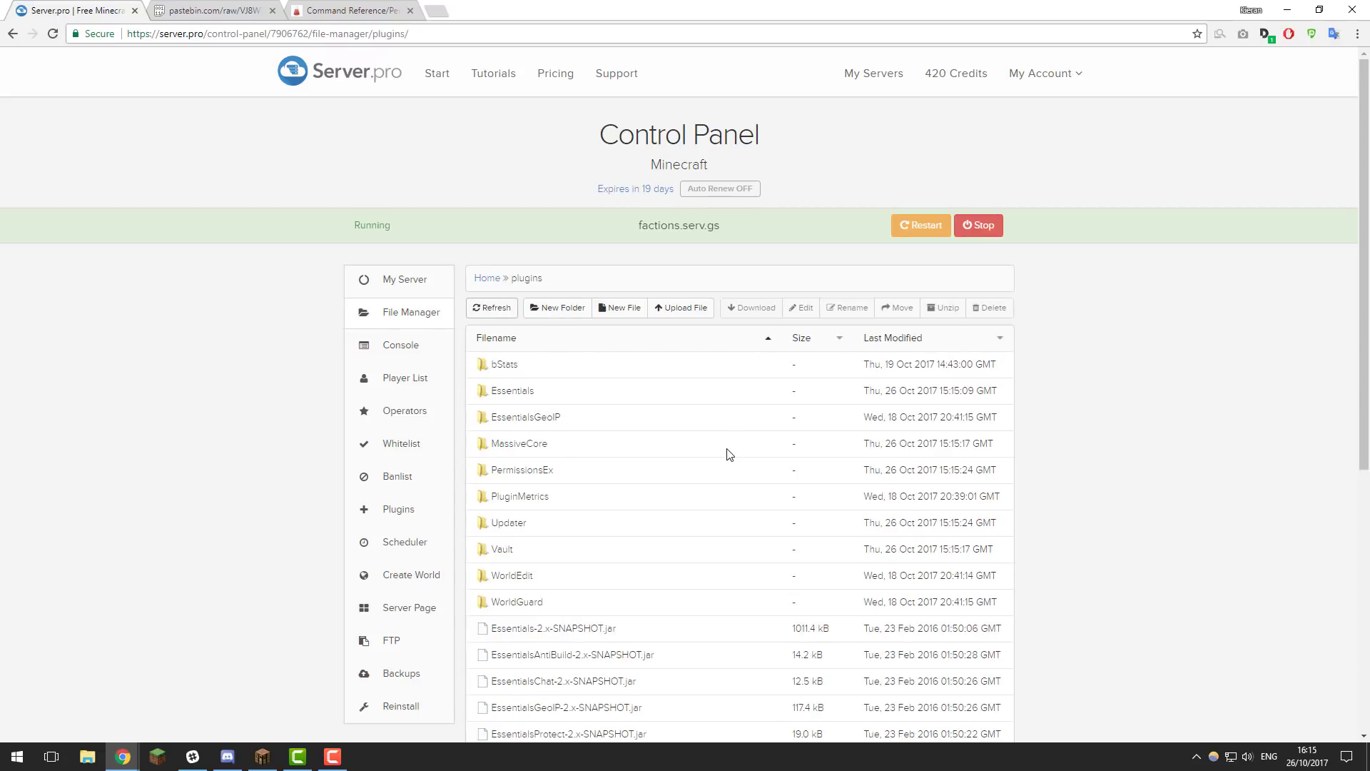
left_click(540, 473)
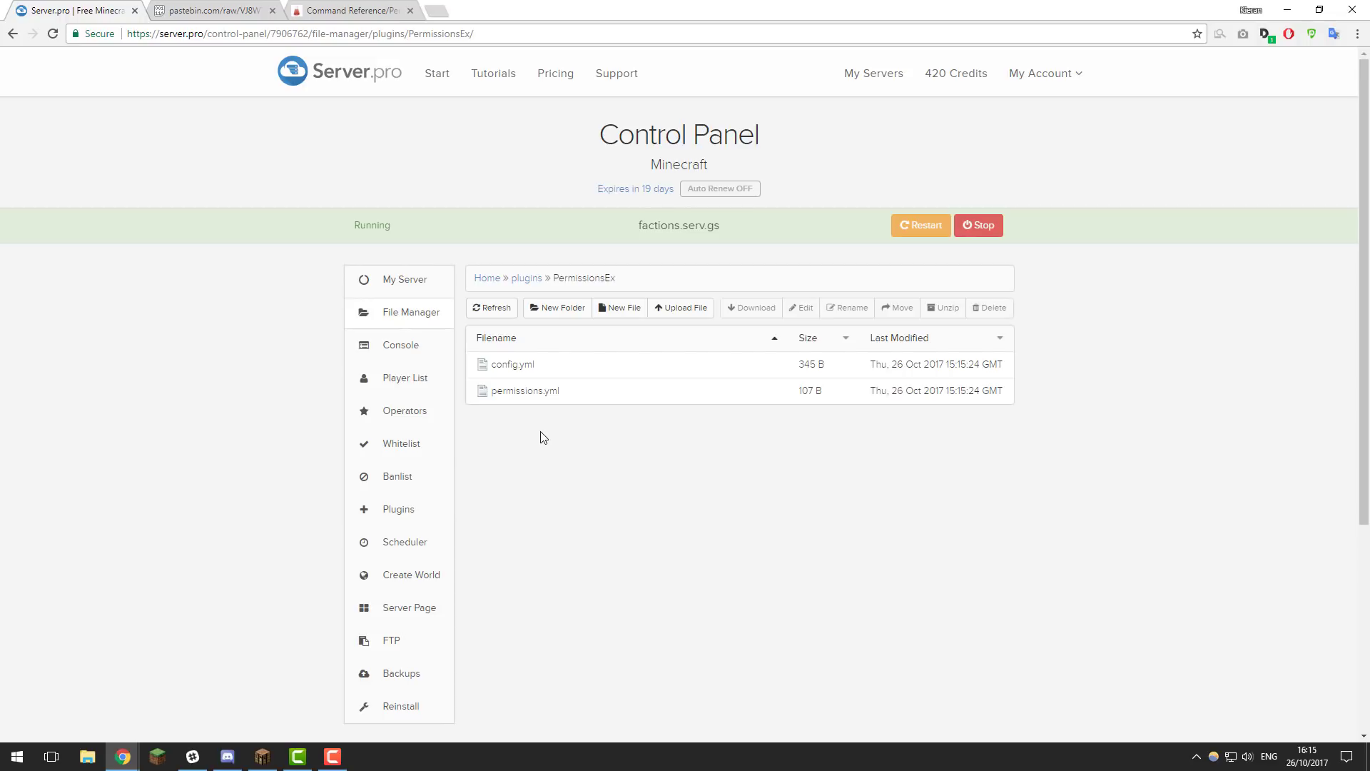
left_click(538, 392)
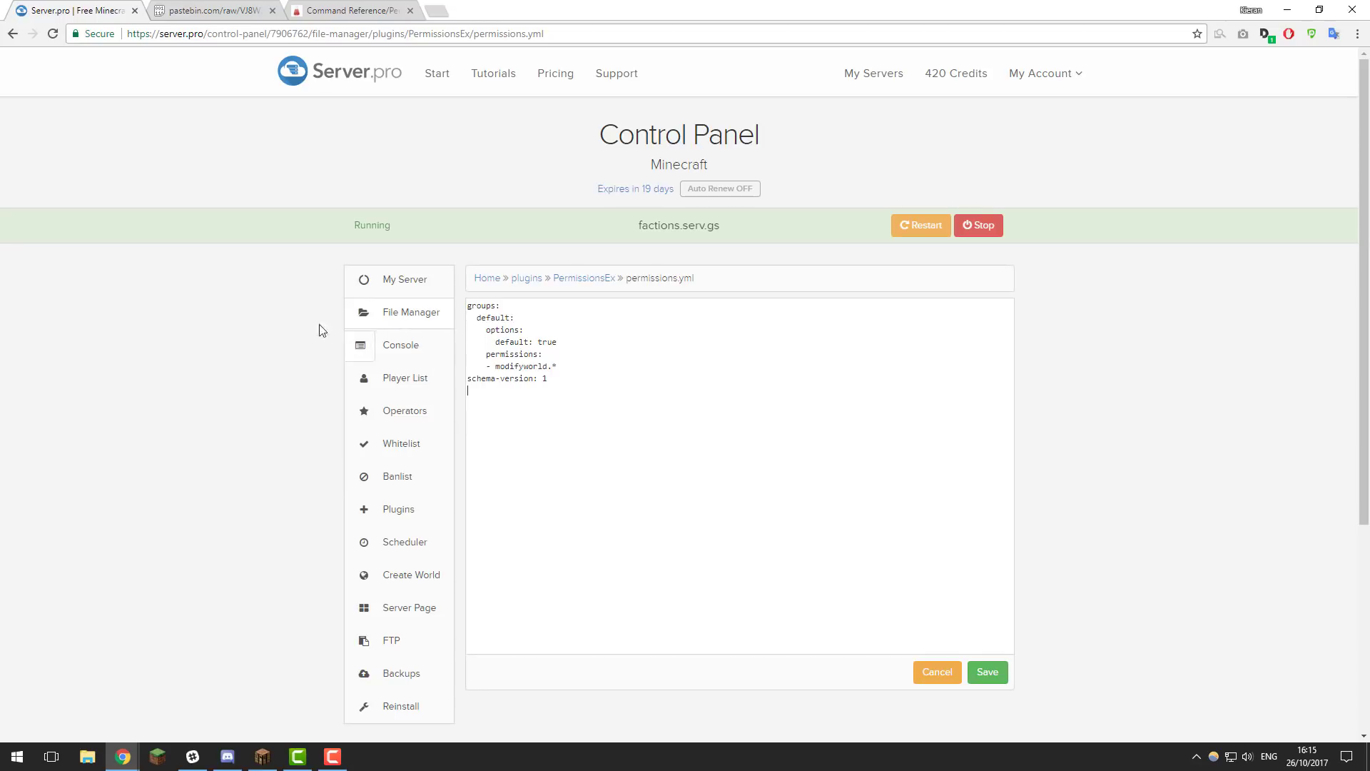
On the pastebin tab, select the entire permissions group template for copying
left_click(209, 11)
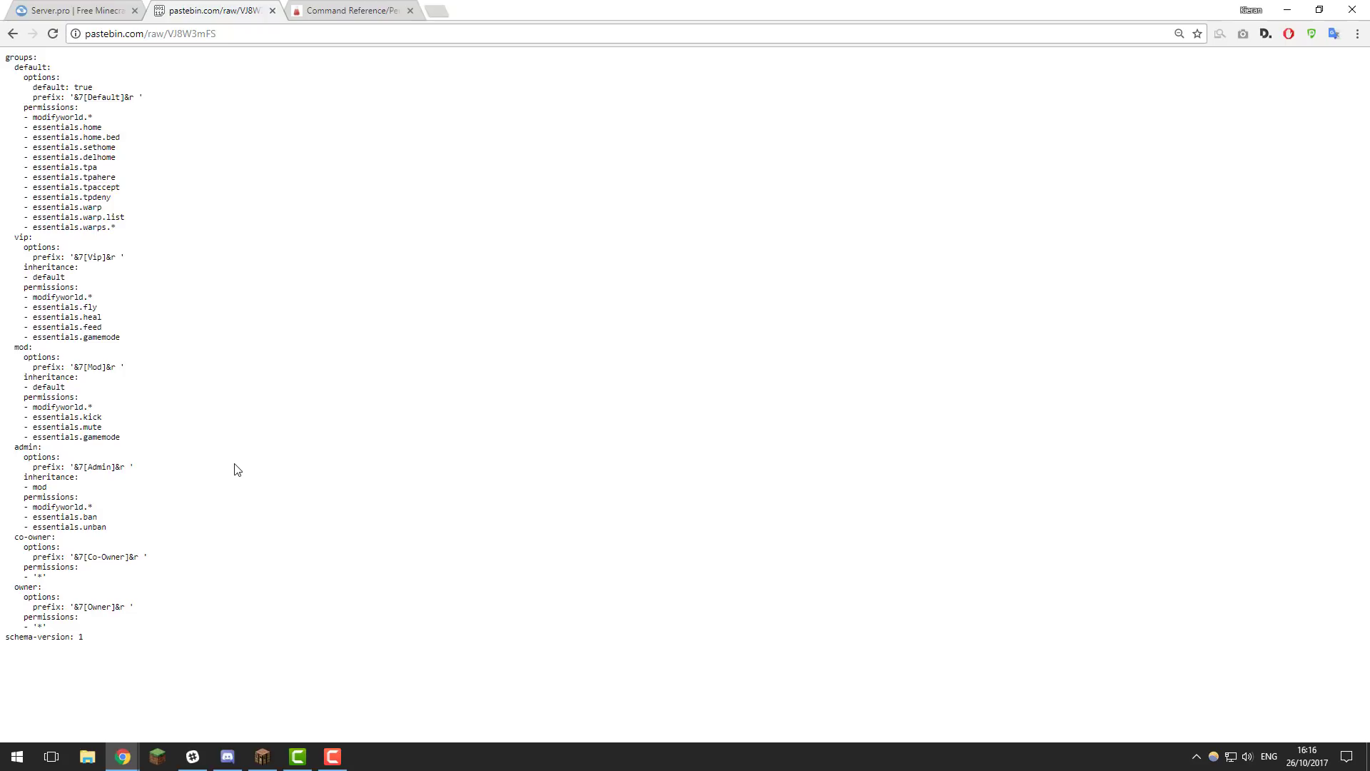
left_click_drag(109, 642, 5, 57)
right_click(45, 107)
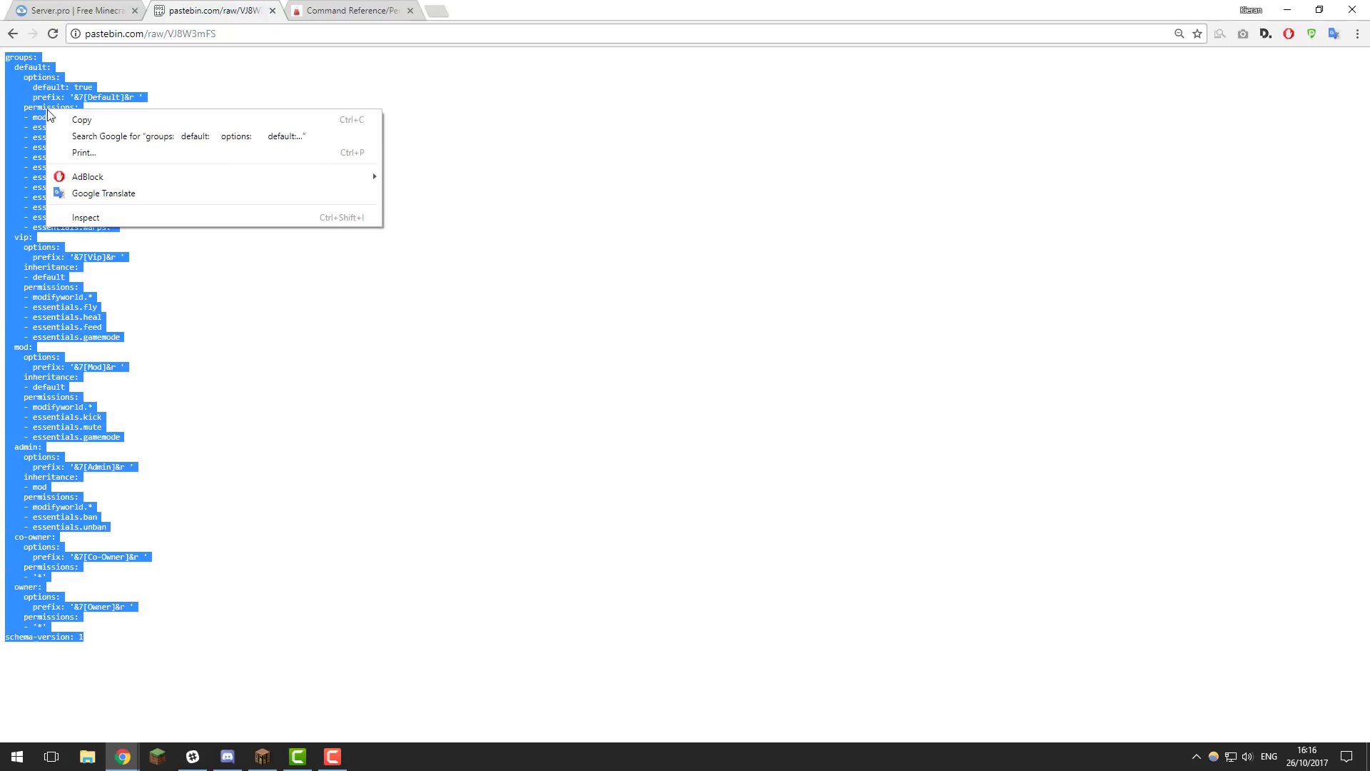
Copy the pastebin template and paste it over the old permissions.yml contents
left_click(100, 119)
left_click(84, 15)
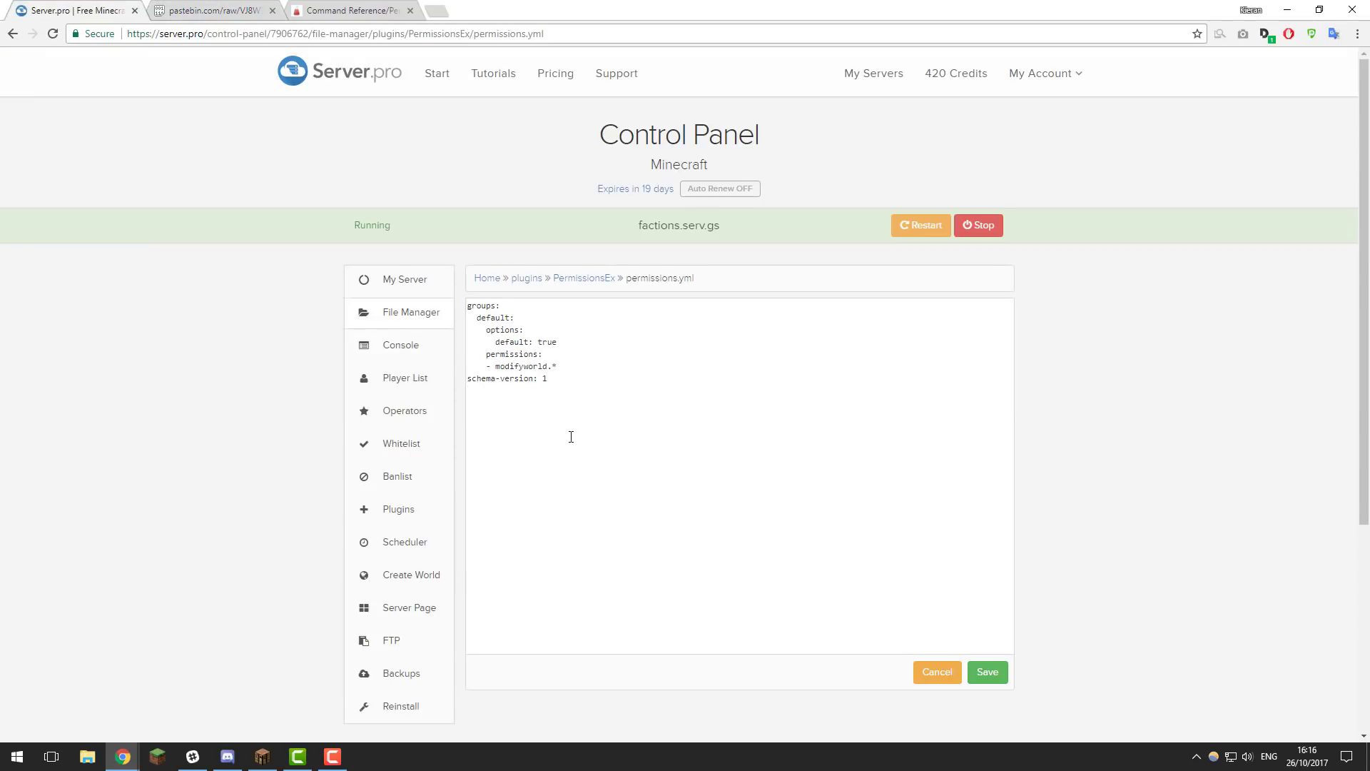
left_click_drag(538, 419, 455, 287)
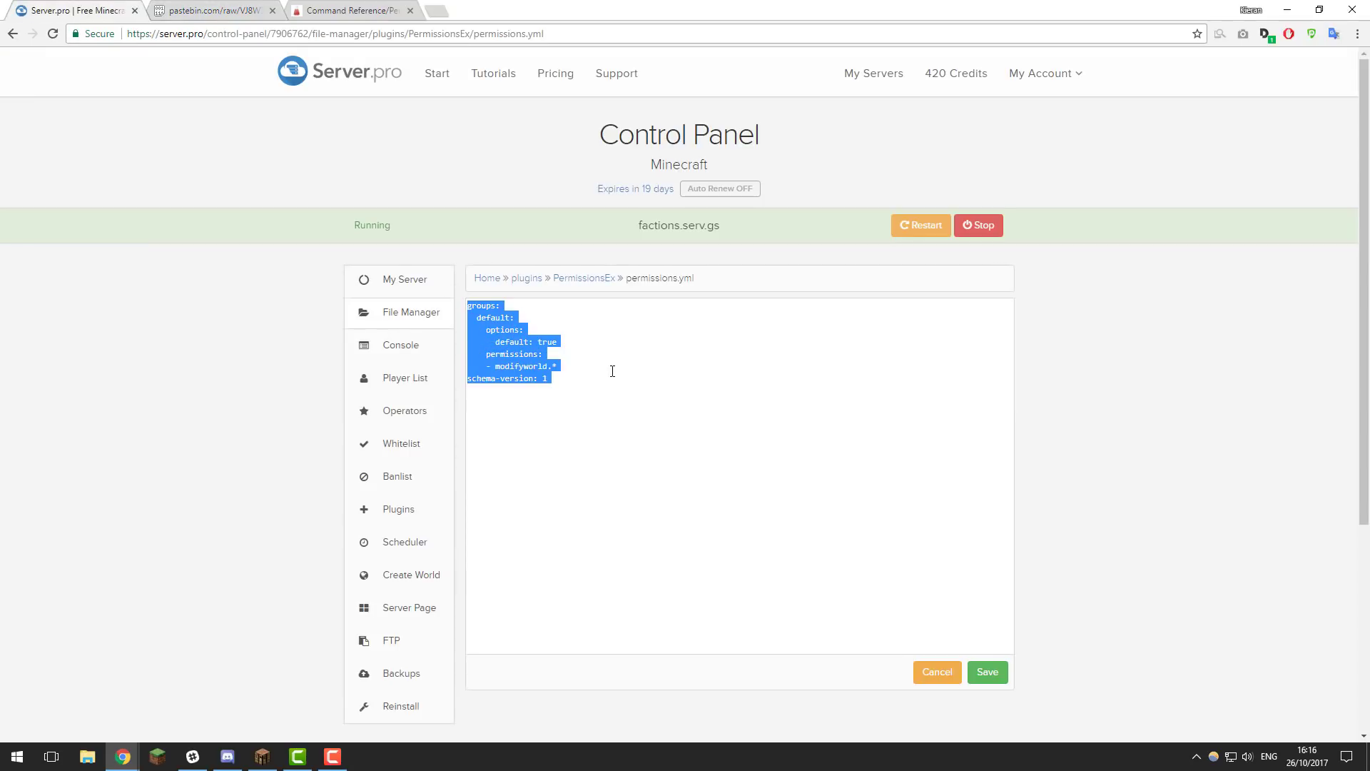
key("BackSpace")
right_click(575, 329)
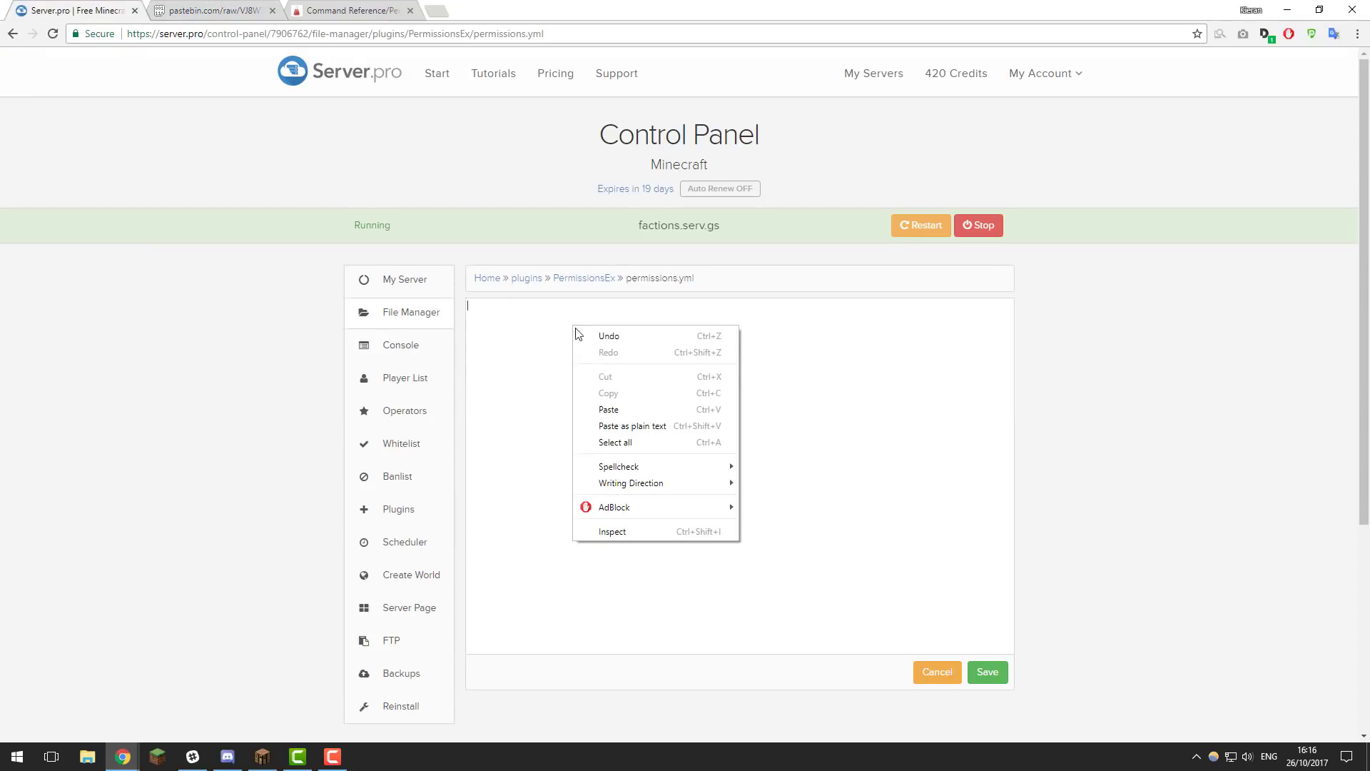
left_click(611, 411)
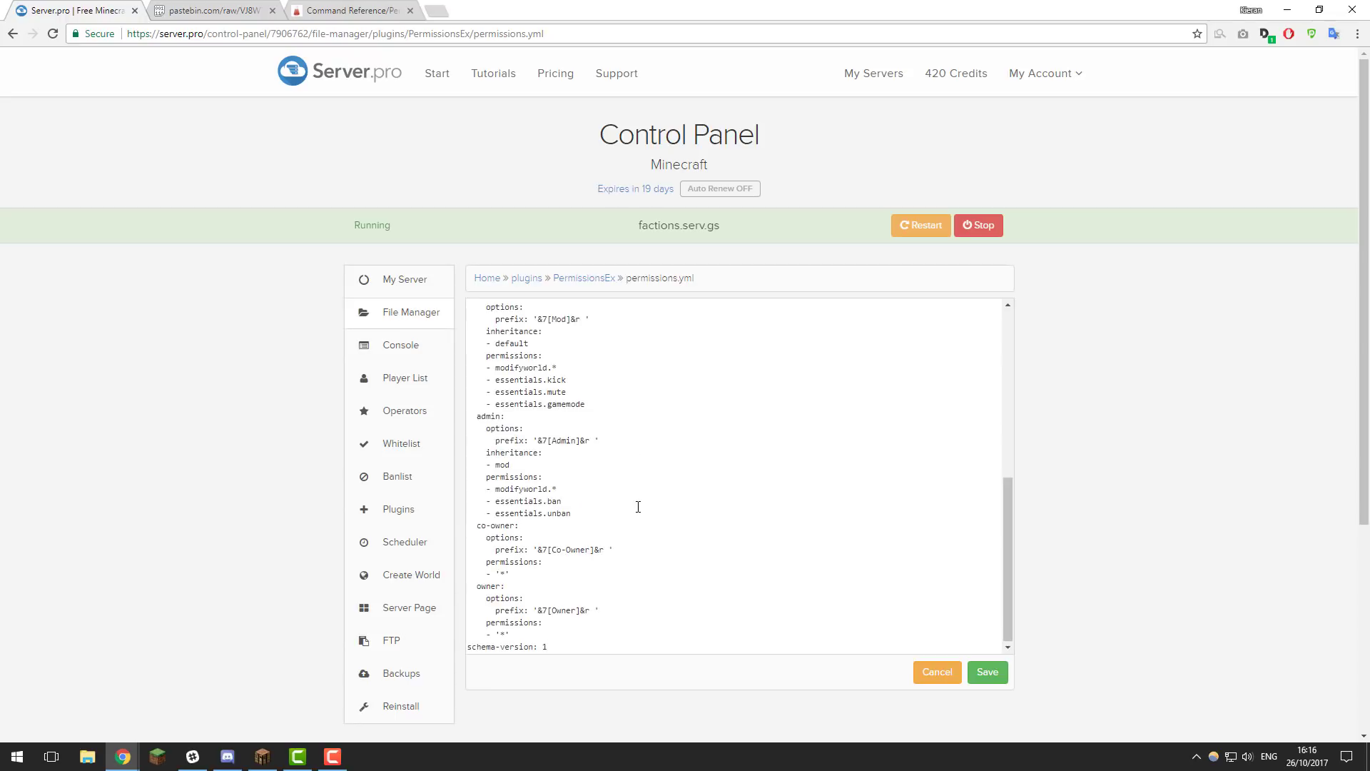
Review the pasted group configuration and select the default group's 'default: true' line
scroll(635, 504, "up", 10)
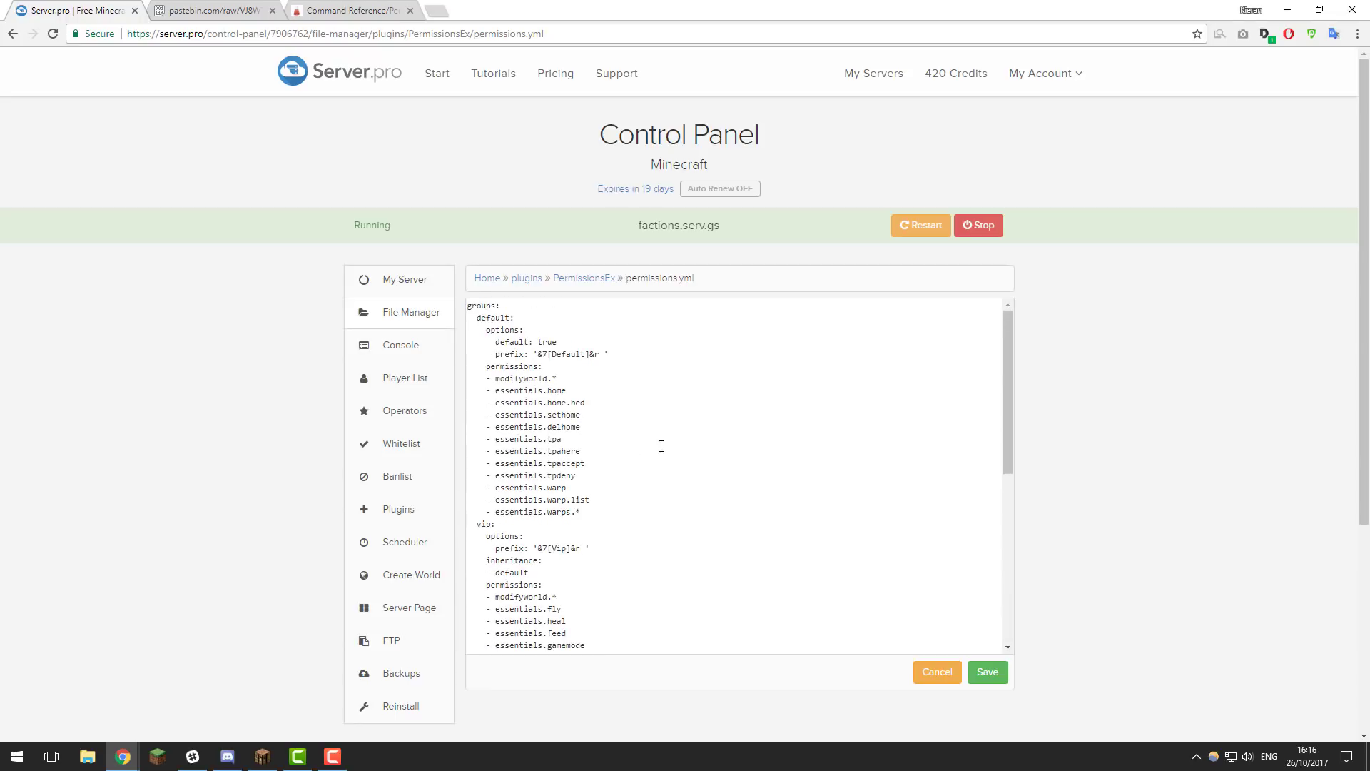
scroll(631, 468, "down", 4)
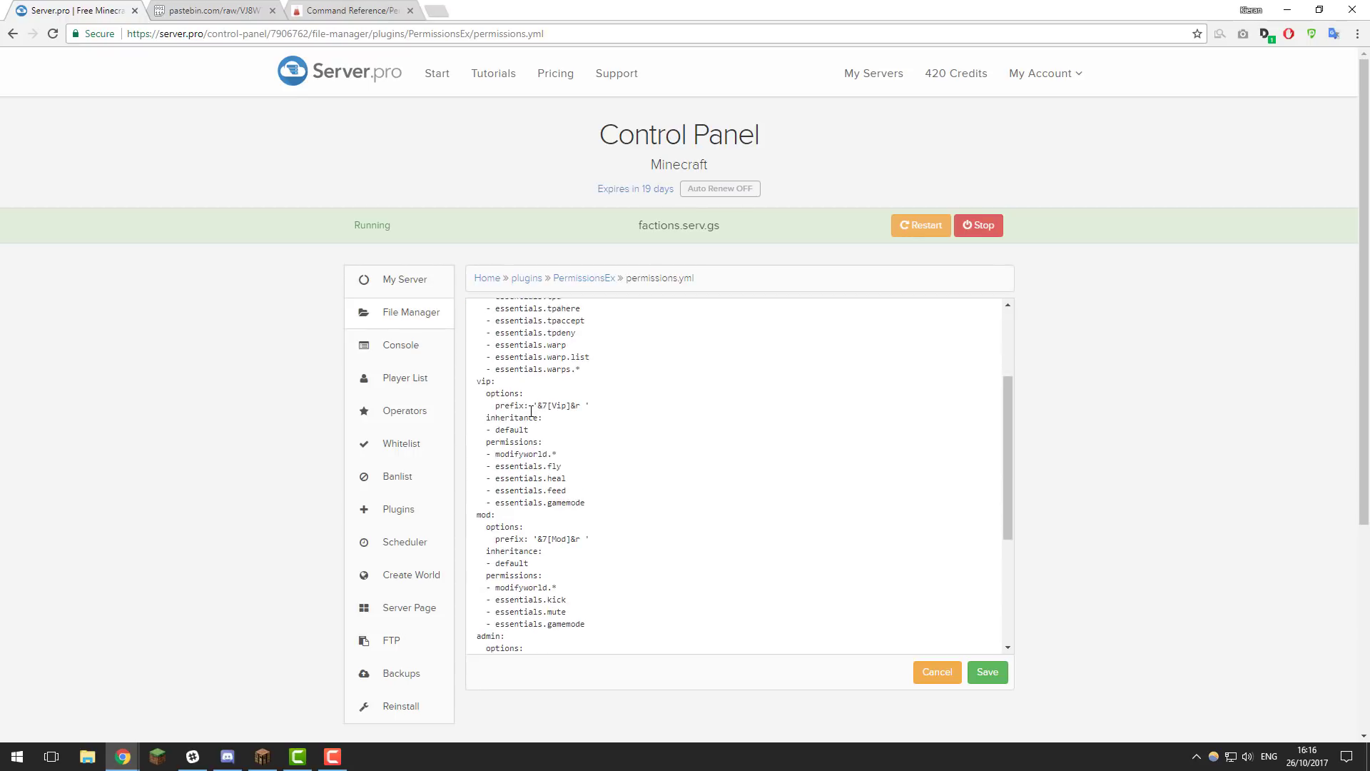
scroll(524, 533, "down", 2)
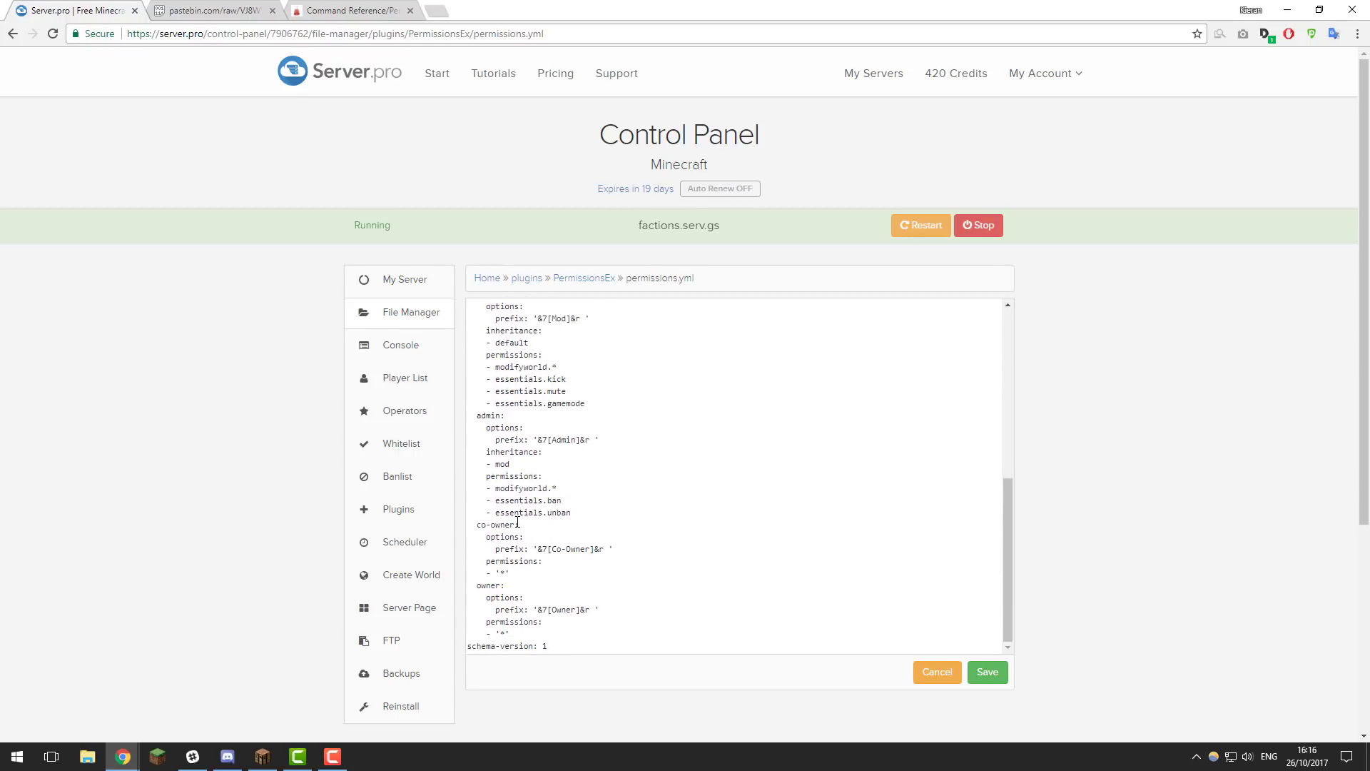
scroll(510, 612, "up", 5)
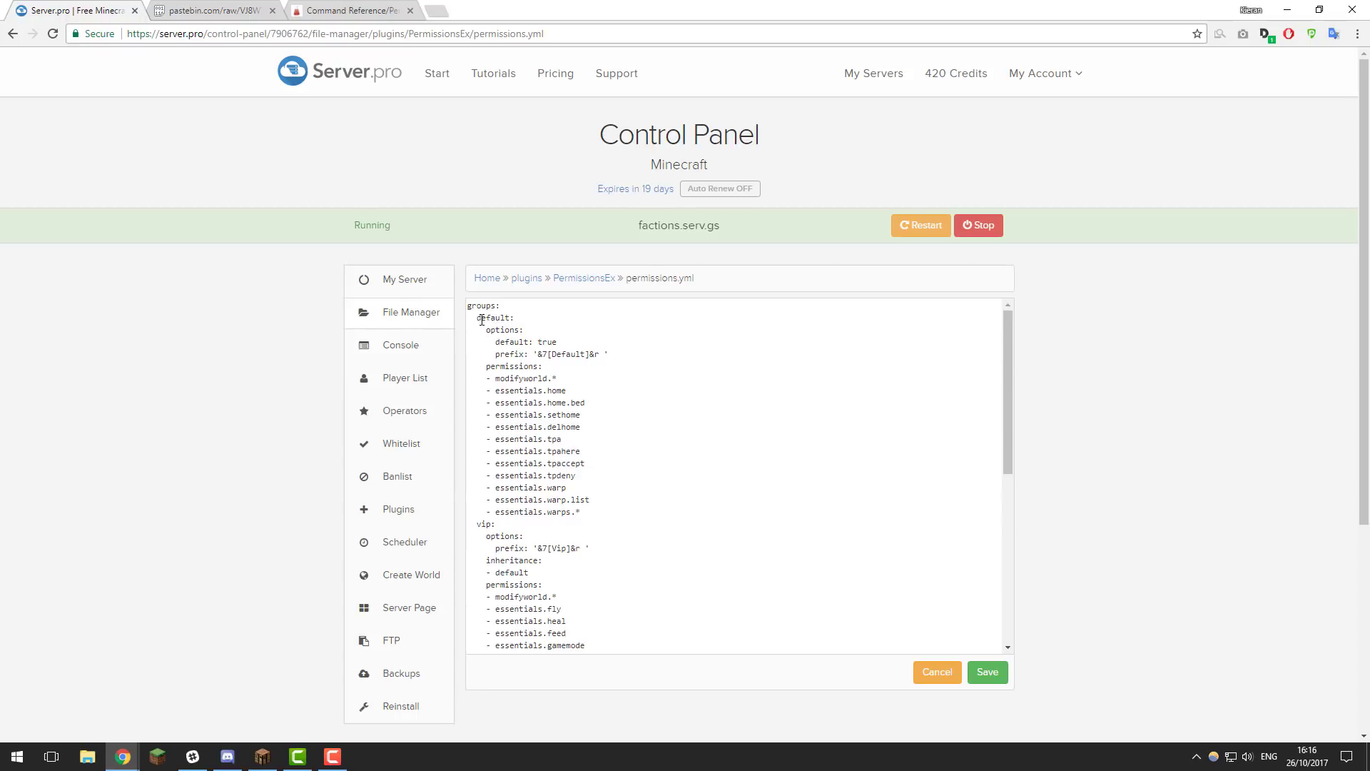
left_click_drag(495, 341, 559, 344)
Add a 'default: true' line under vip and set the default group's default to false
left_click(567, 343)
key("Return")
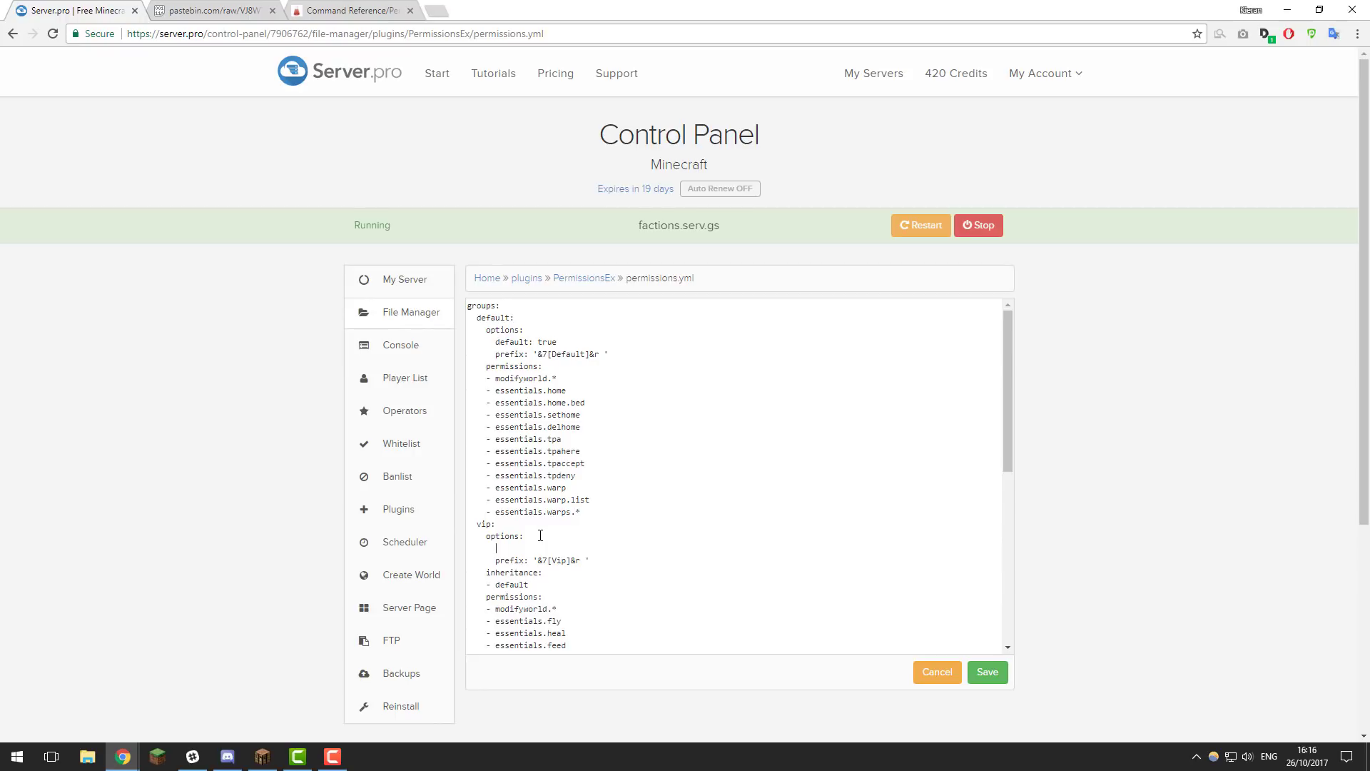
type("default:t")
key("BackSpace")
key("BackSpace")
type("true")
double_click(546, 342)
type("false")
Remove the added vip line and restore the default group's default to true
left_click_drag(566, 546, 428, 555)
key("BackSpace")
key("BackSpace")
double_click(559, 343)
type("true")
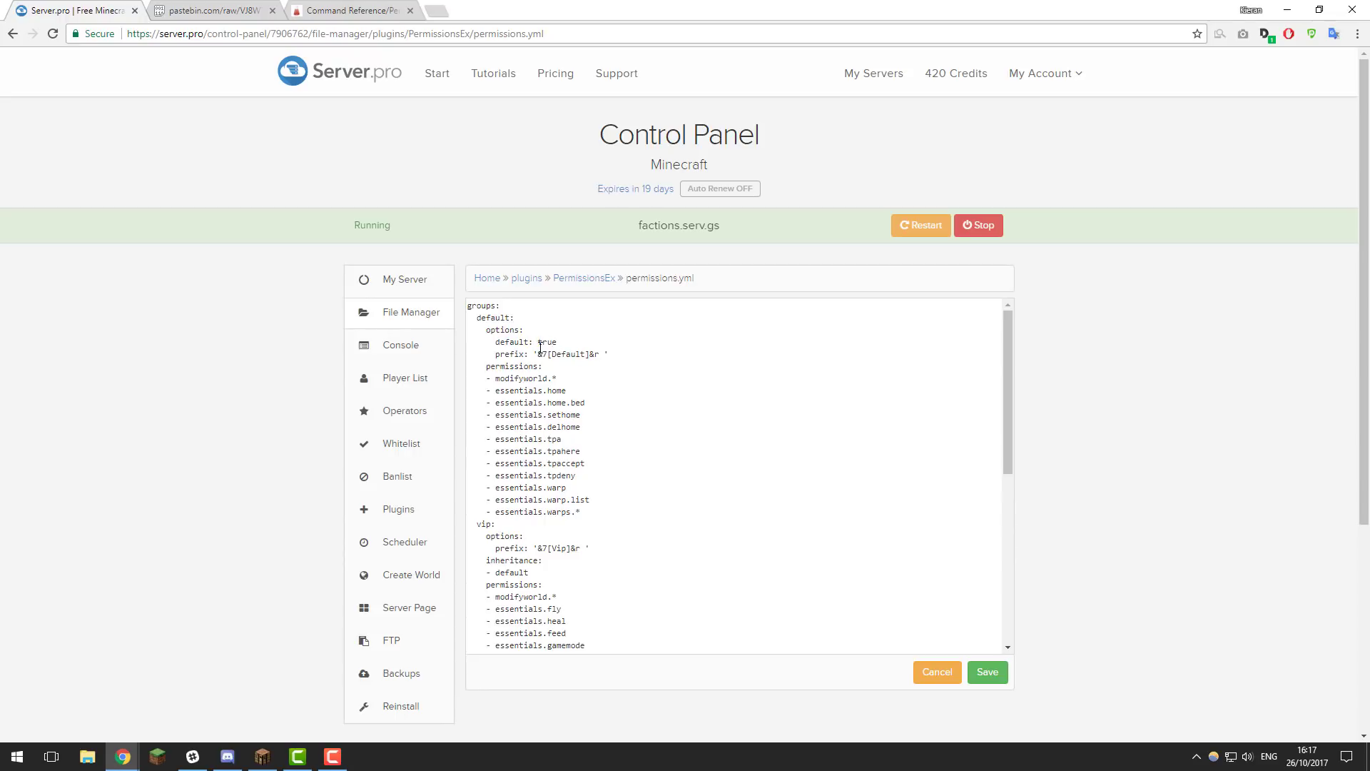
Change the default group's prefix from Default to Newbie
left_click_drag(490, 354, 612, 358)
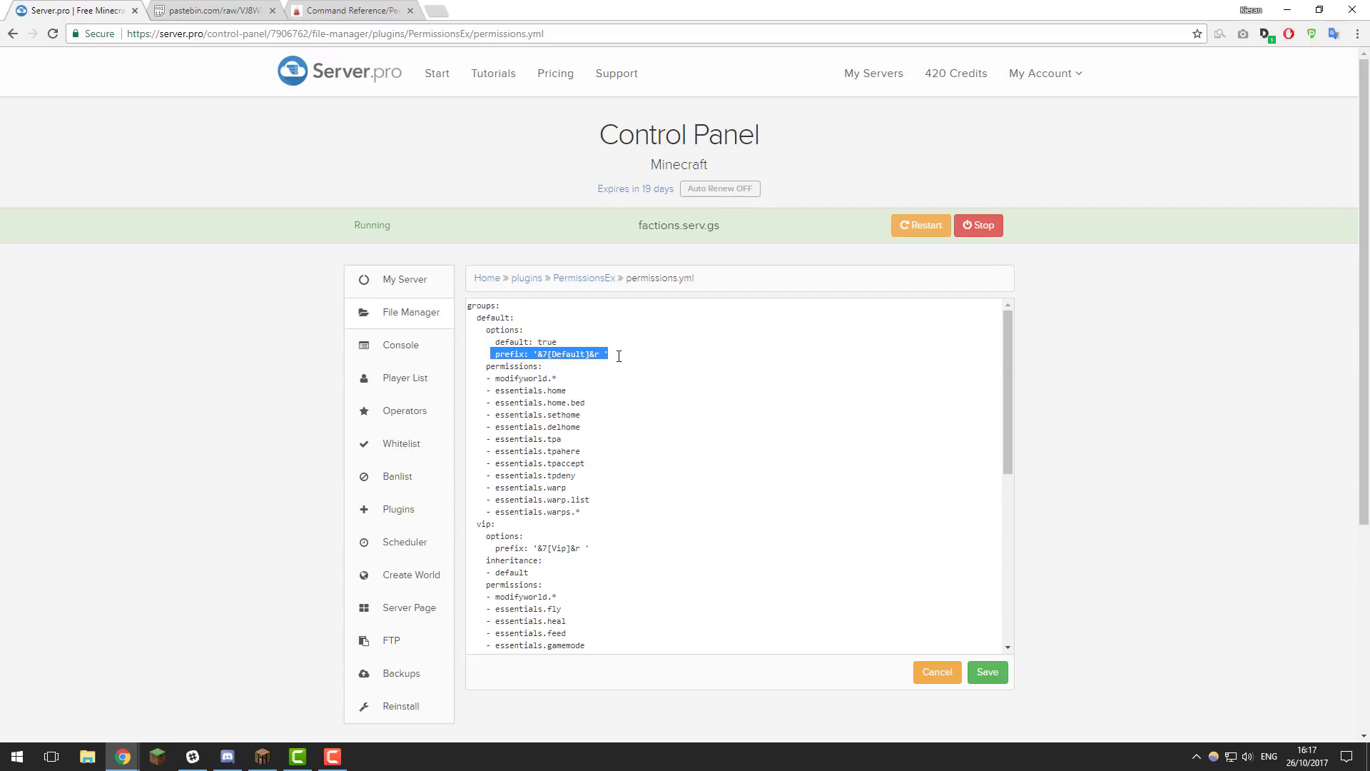
double_click(574, 354)
type("Newbie")
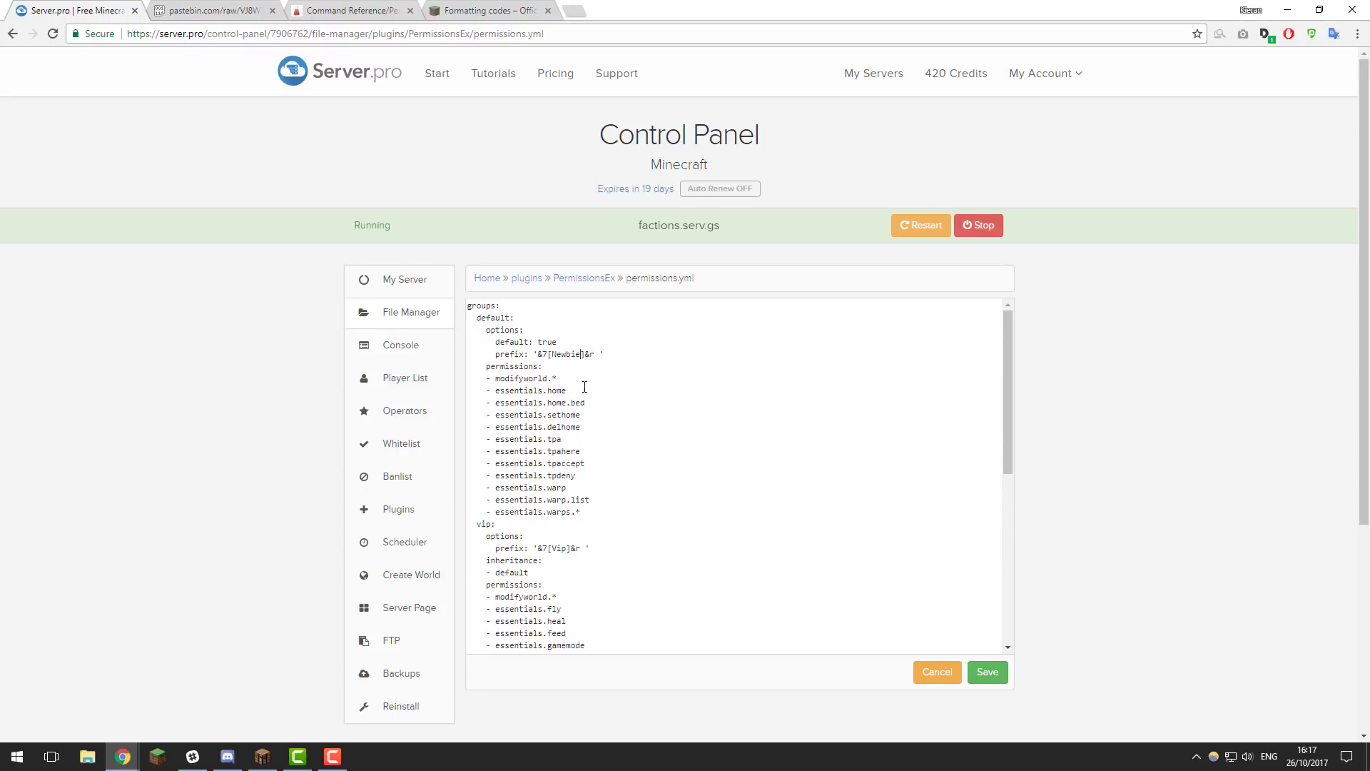
Check the §0–§f colour codes on the Formatting codes wiki page, then return to permissions.yml
left_click(490, 10)
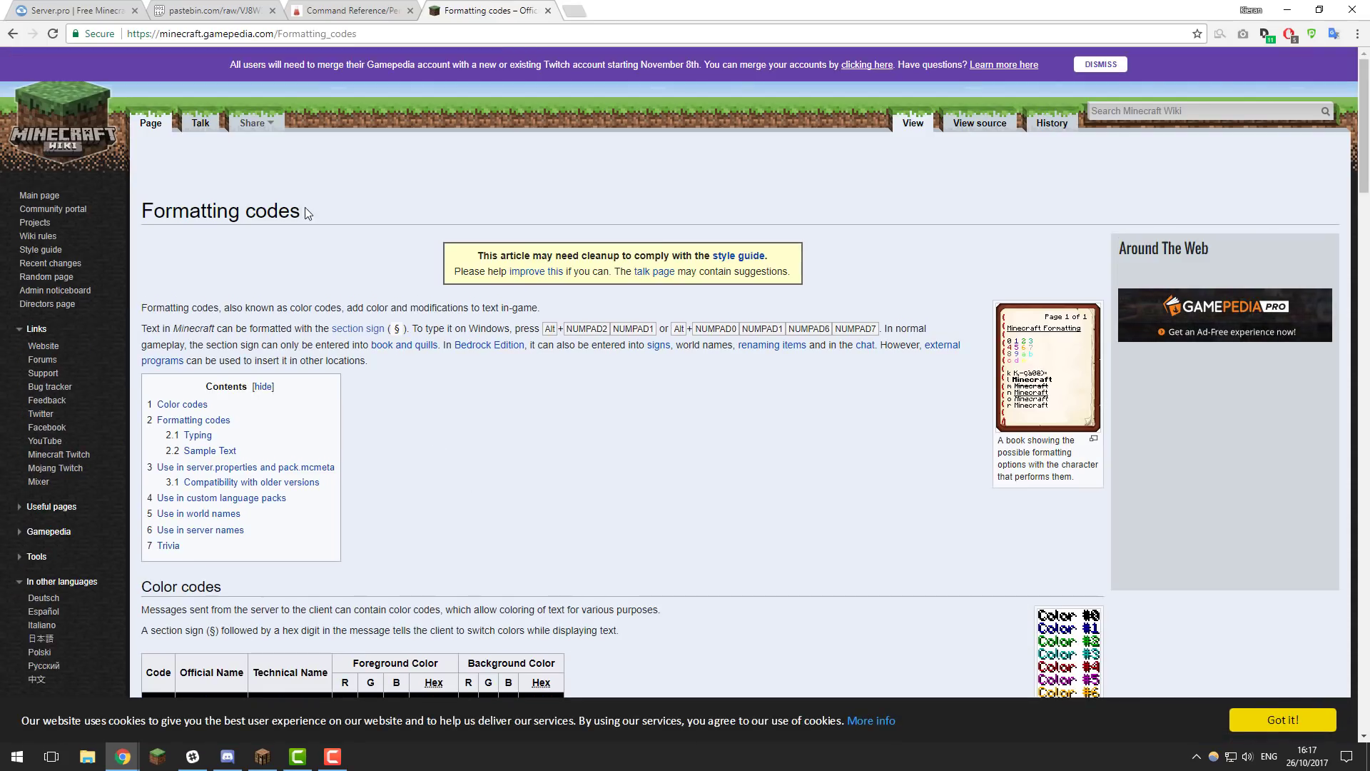
scroll(418, 384, "down", 7)
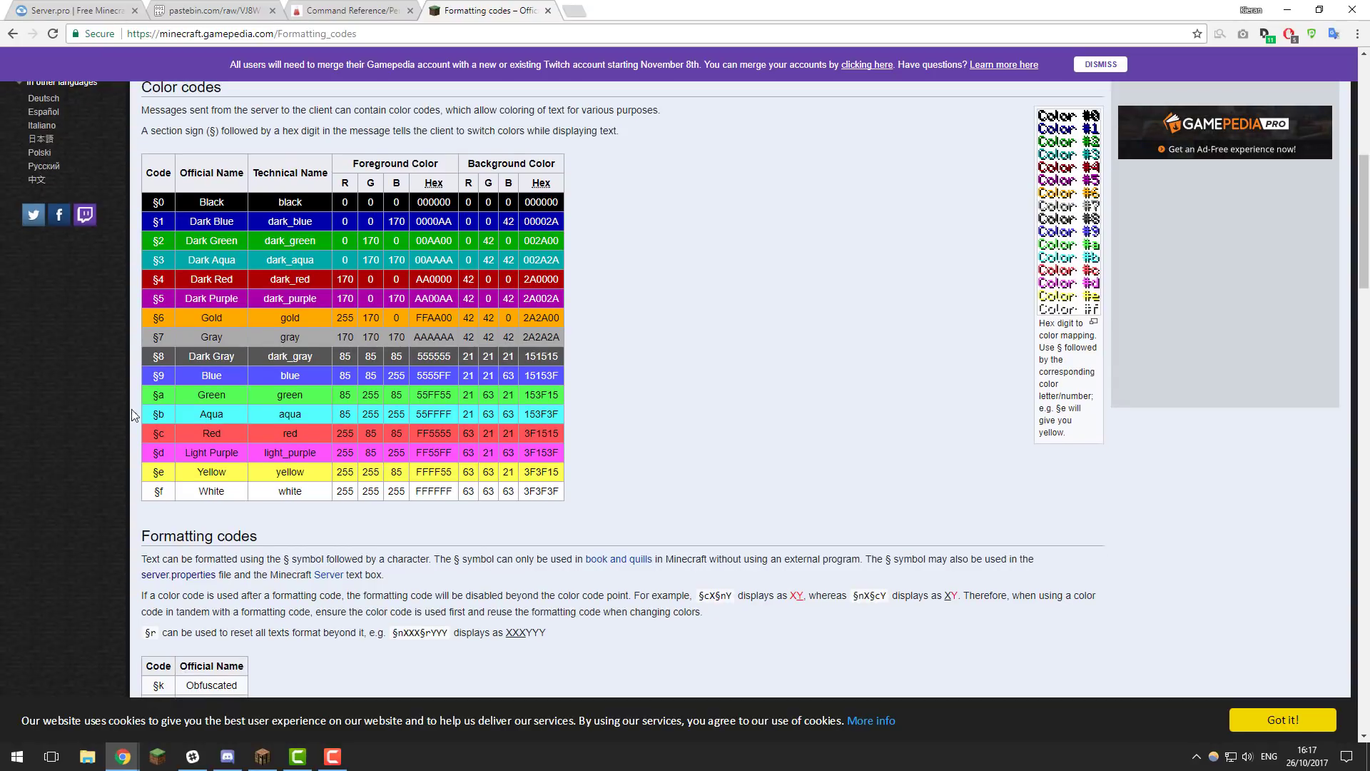
scroll(192, 509, "down", 4)
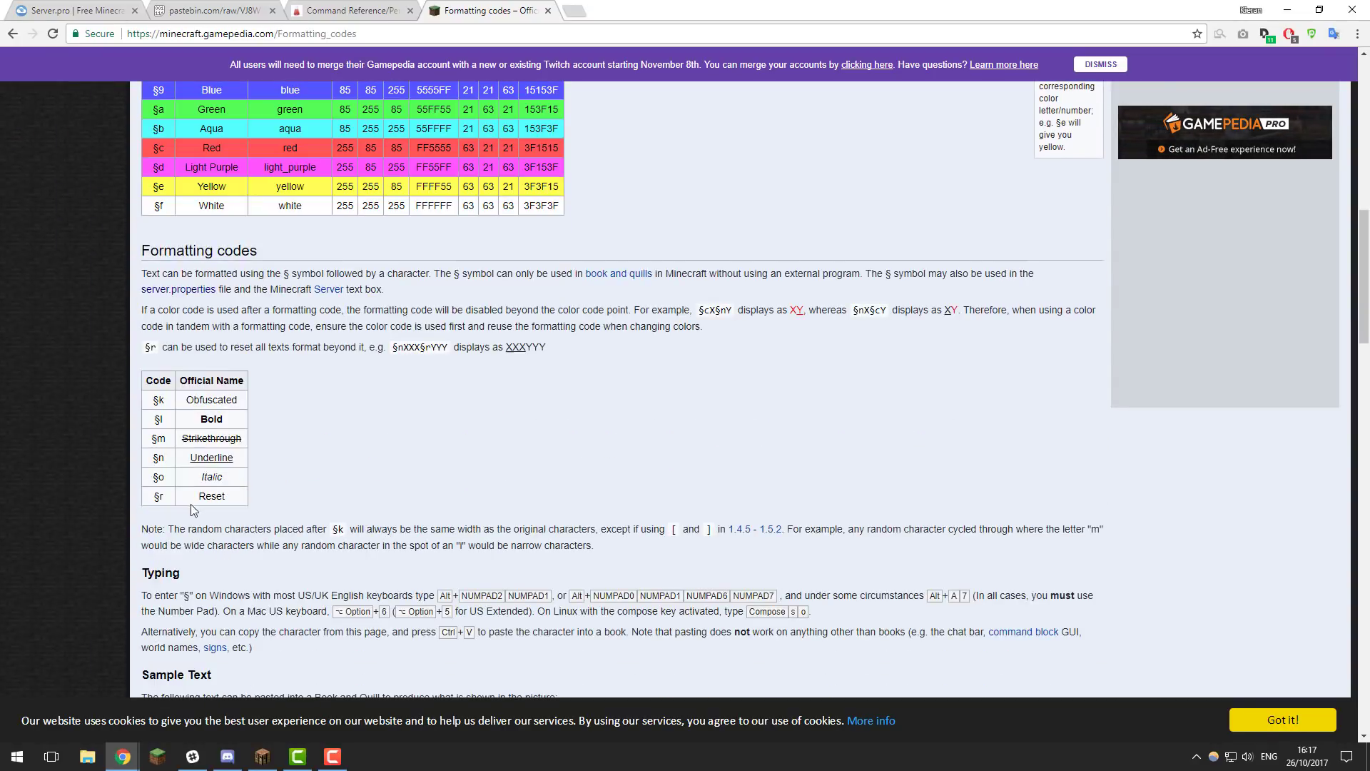
scroll(231, 523, "up", 5)
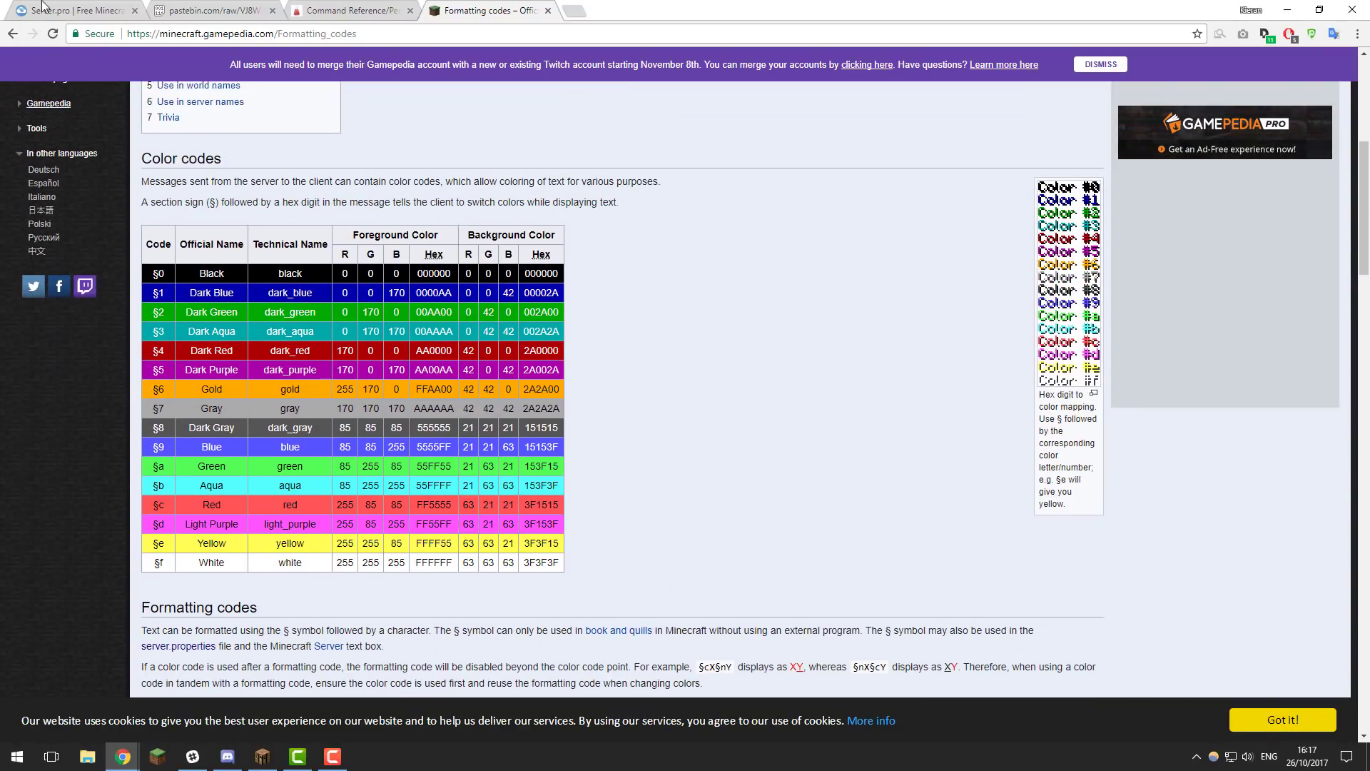
left_click(42, 8)
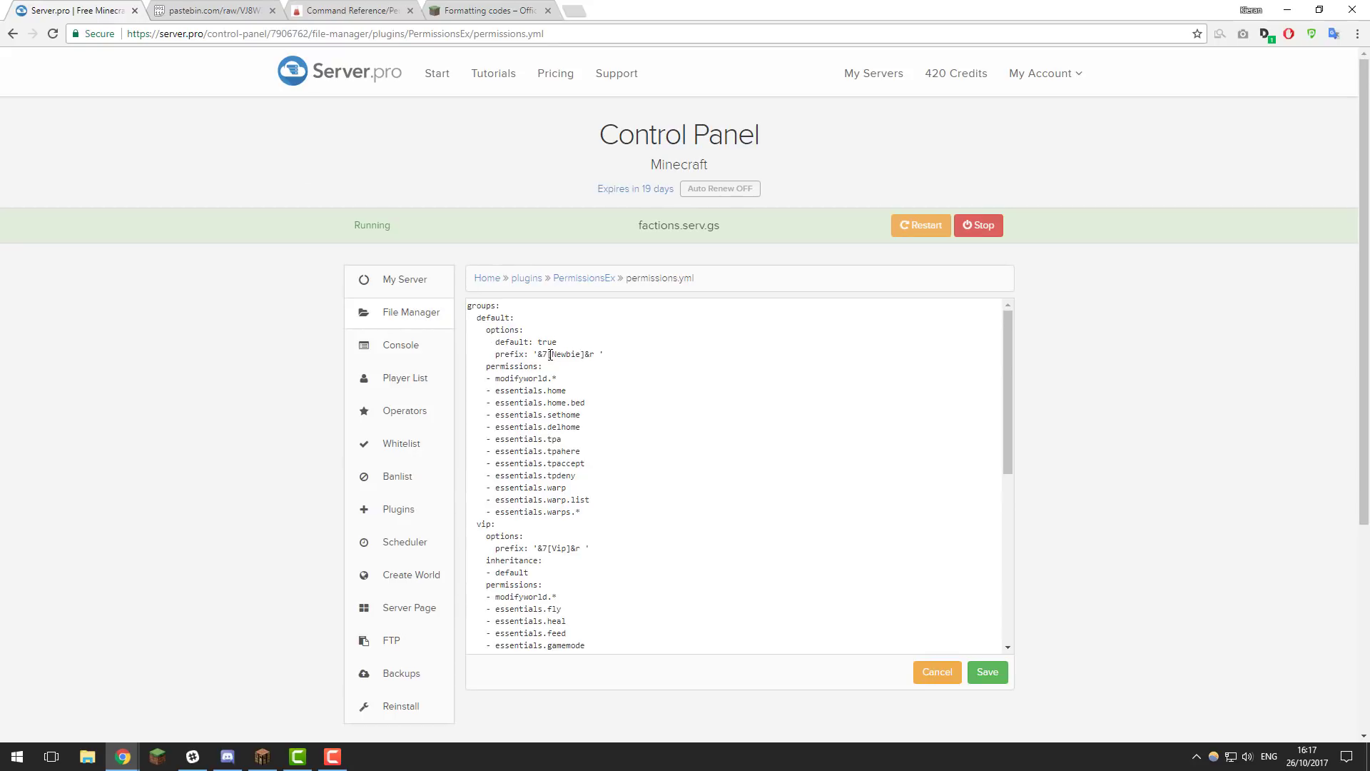
left_click(503, 10)
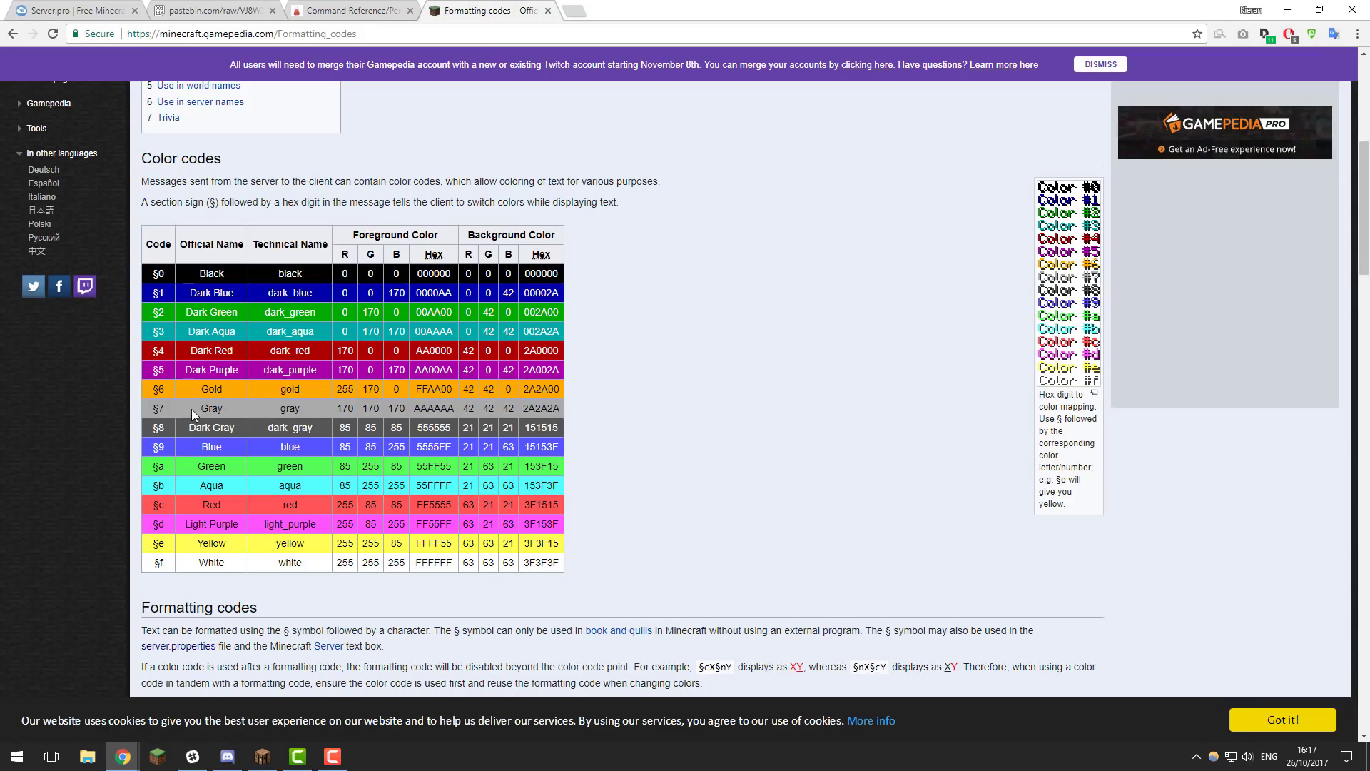
left_click(71, 8)
left_click(642, 426)
Rename the prefix Newbie back to Default, trying &c before restoring &r
double_click(564, 354)
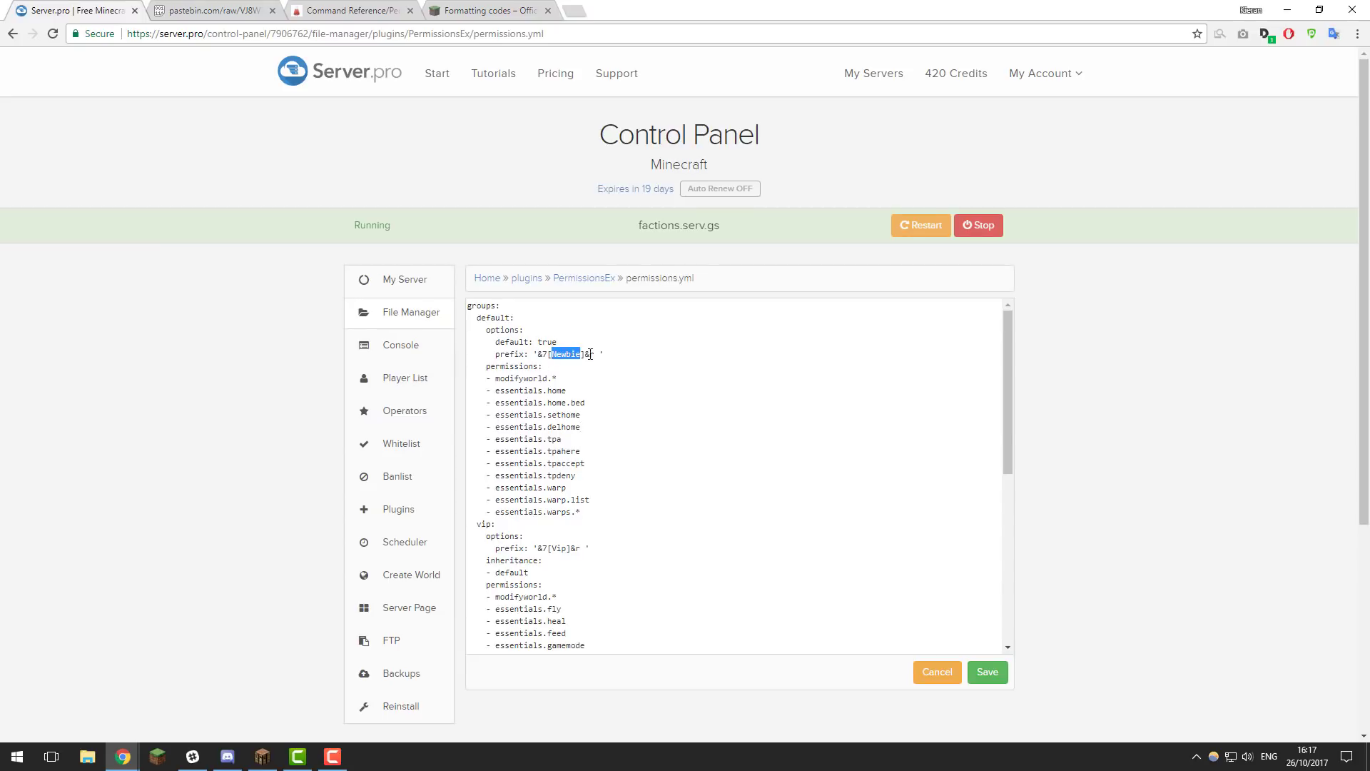
type("Default")
key("BackSpace")
type("c")
type("r")
Search the Command Reference/Perm table for tpa to find essentials.tpa, then return to permissions.yml
left_click(354, 10)
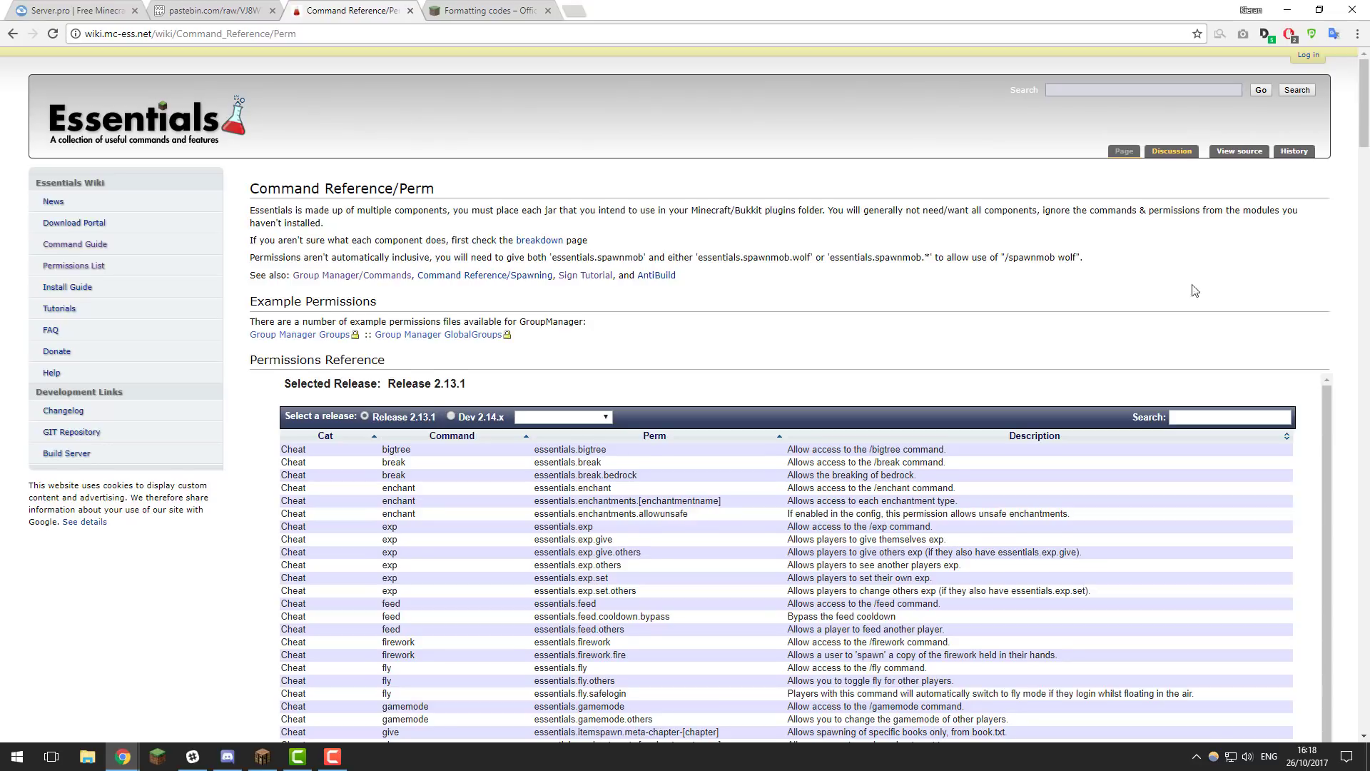
scroll(1243, 265, "down", 1)
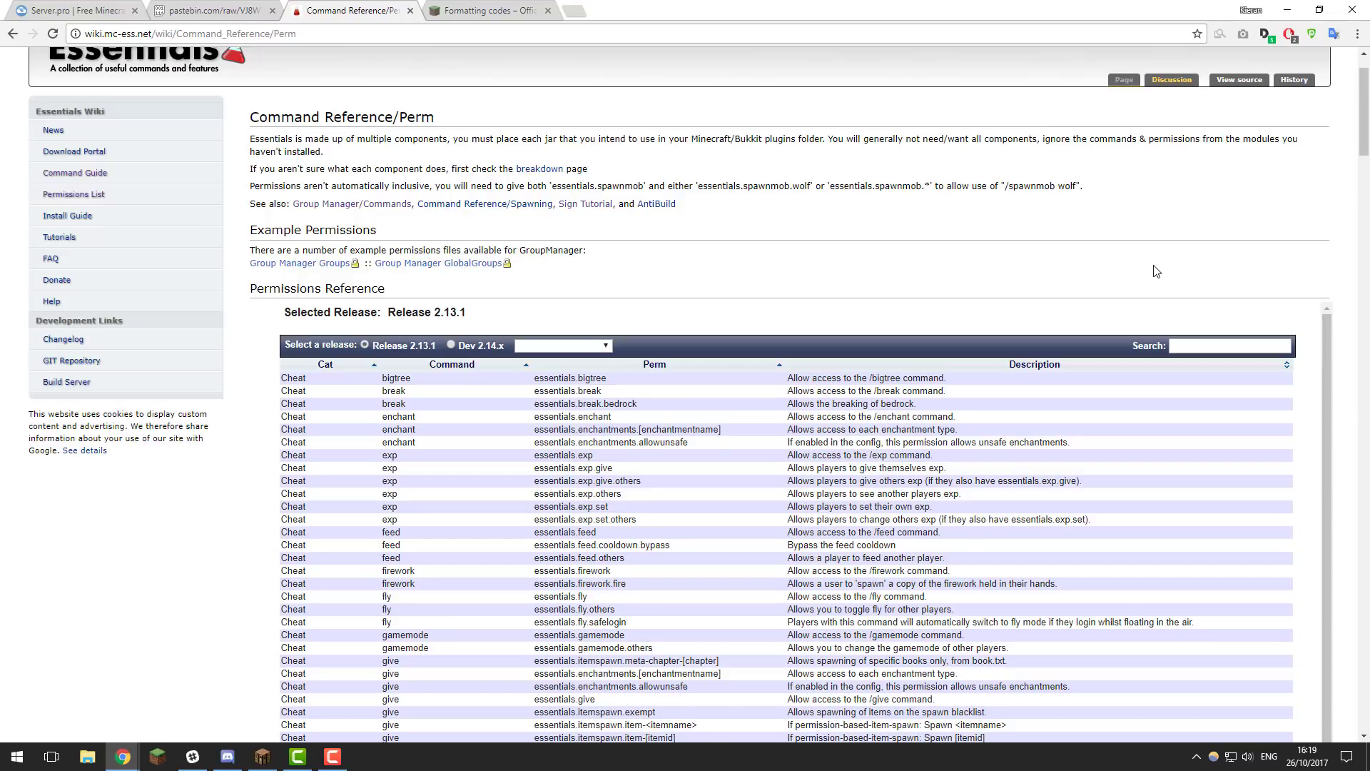
left_click(1204, 351)
type("tpa")
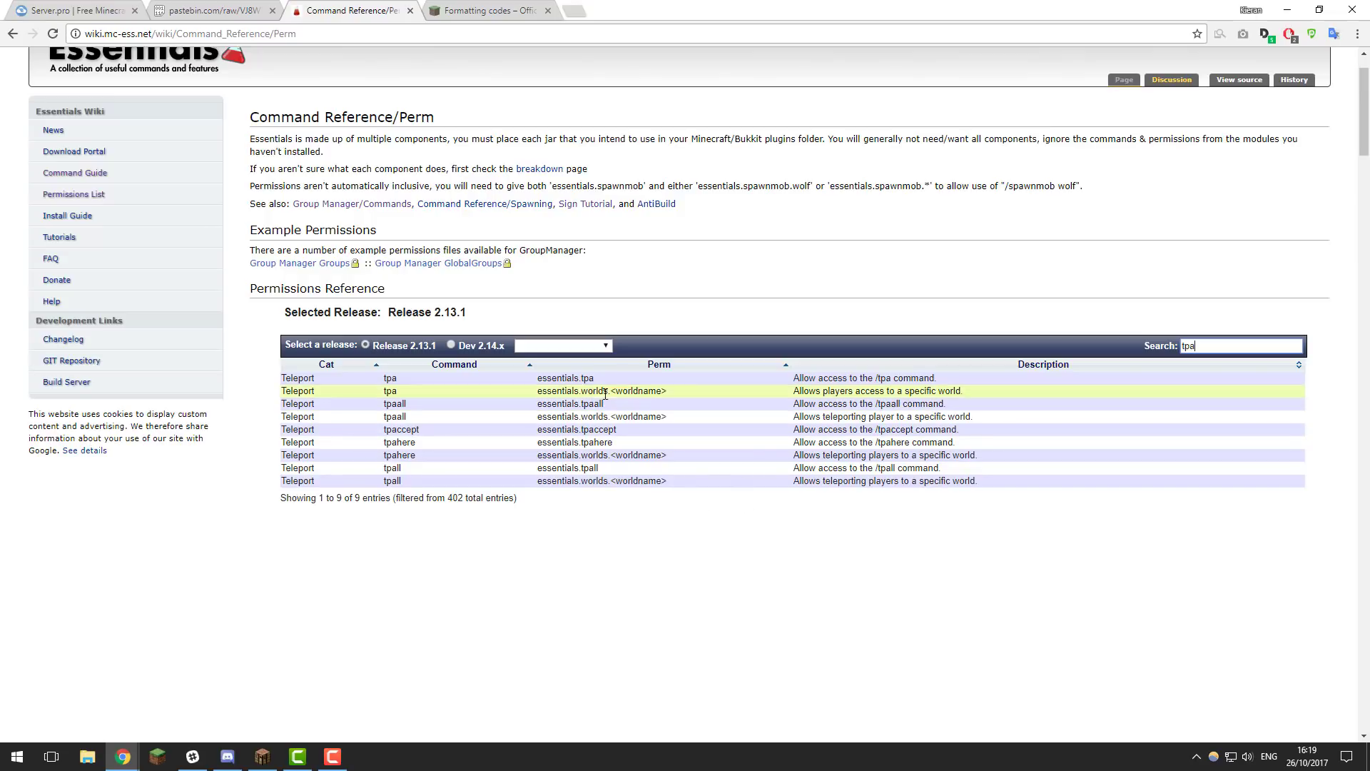
left_click_drag(607, 379, 540, 382)
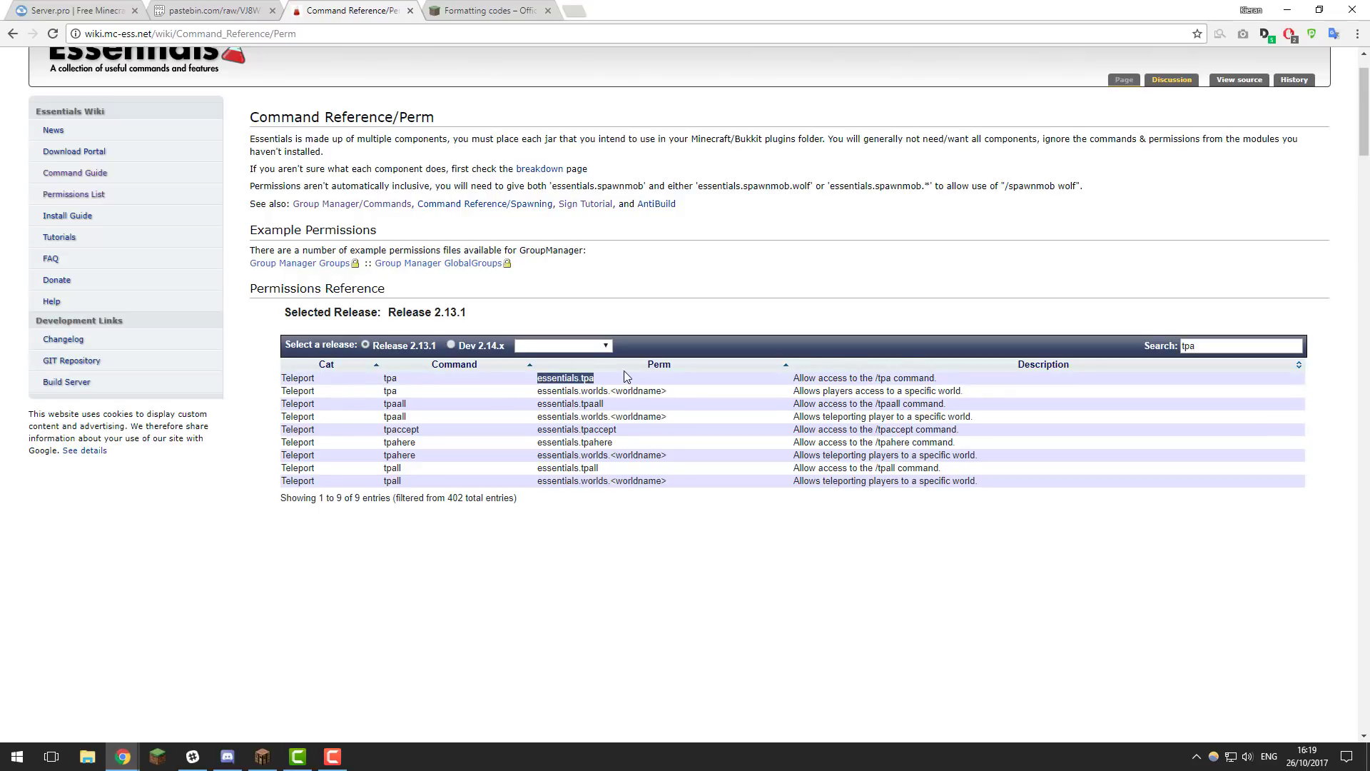
key("ctrl+1")
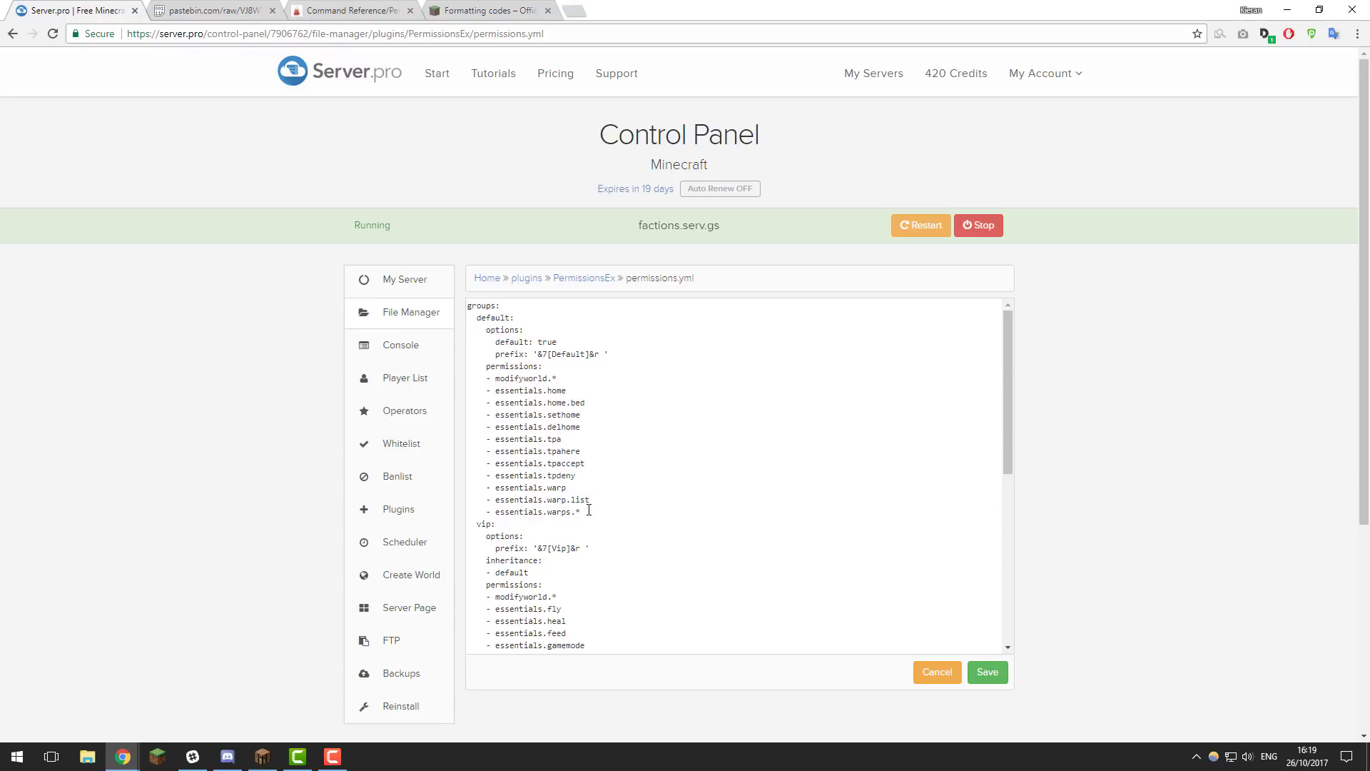
scroll(588, 510, "down", 2)
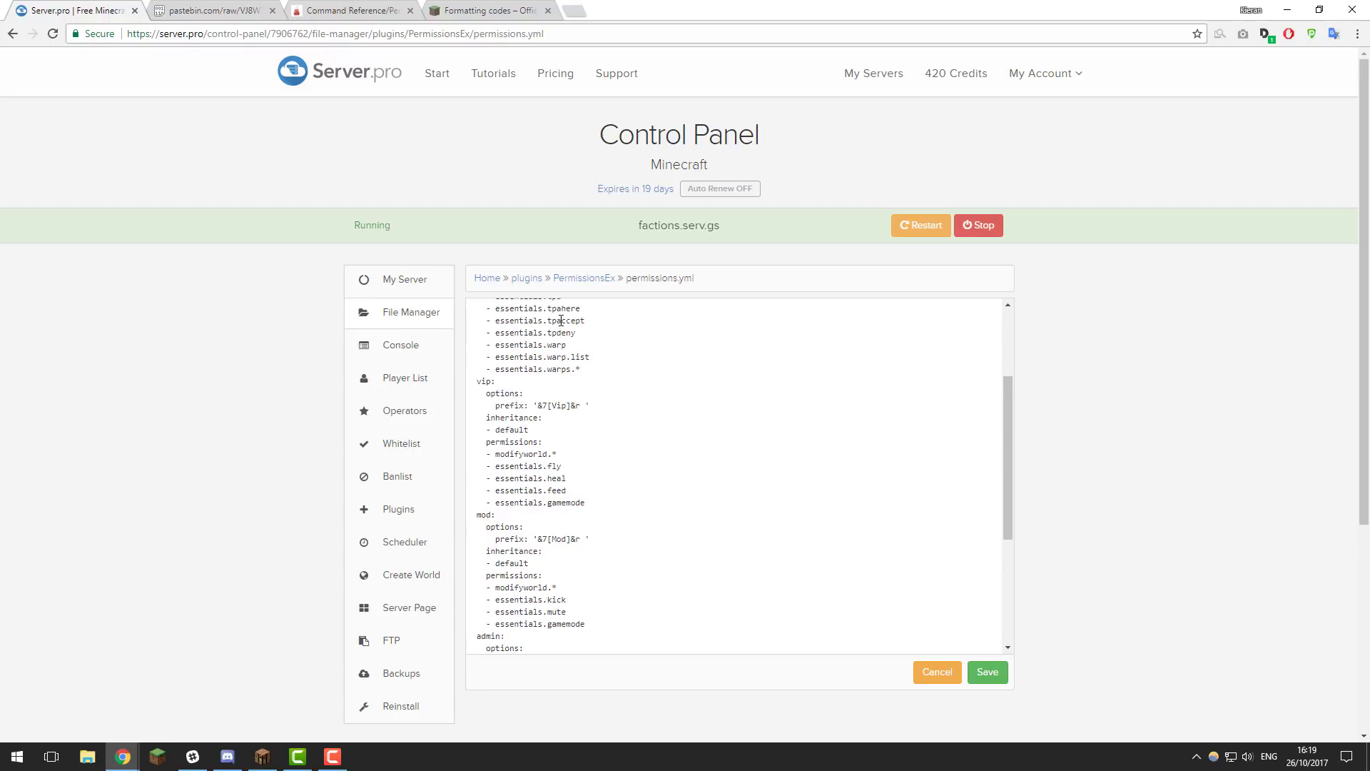
double_click(482, 382)
mouse_move(505, 405)
left_mouse_down()
mouse_move(591, 406)
mouse_move(482, 416)
left_mouse_up()
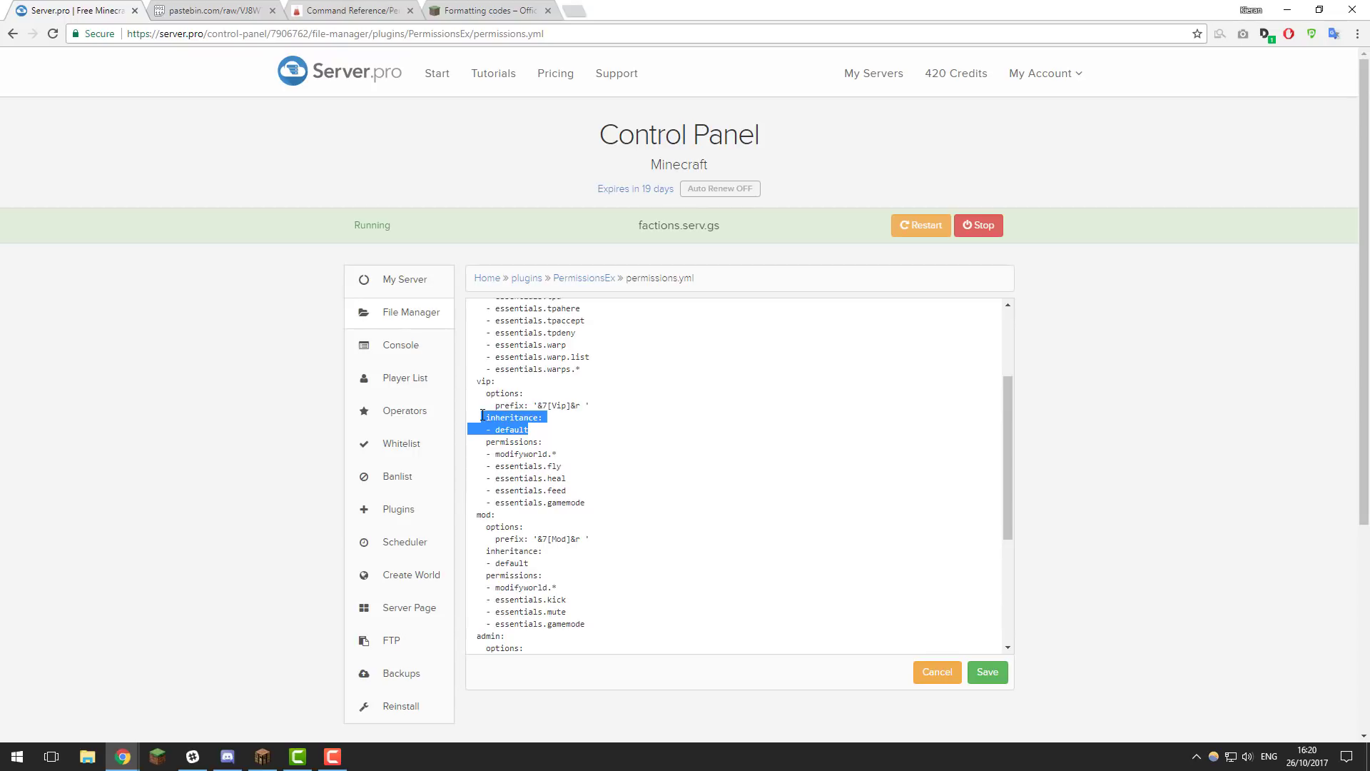
scroll(534, 428, "up", 2)
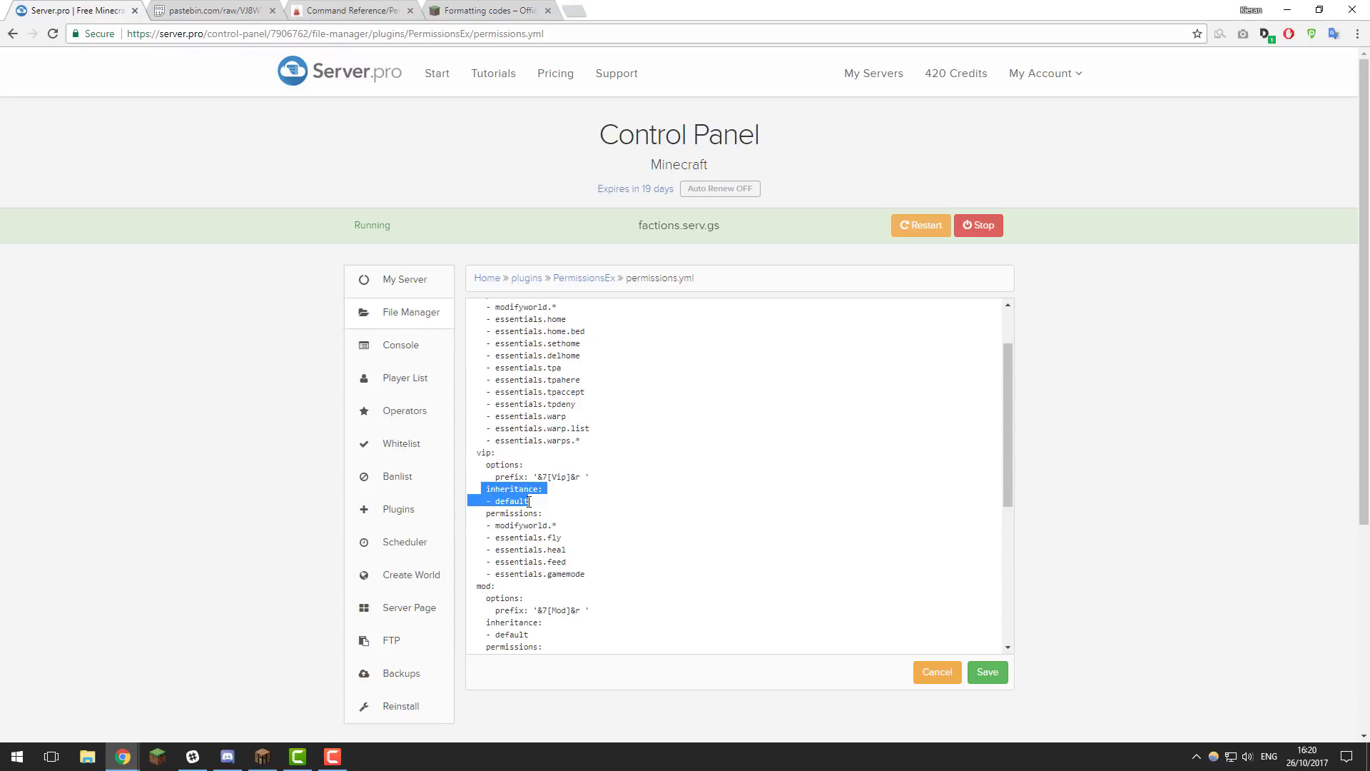
scroll(542, 543, "up", 2)
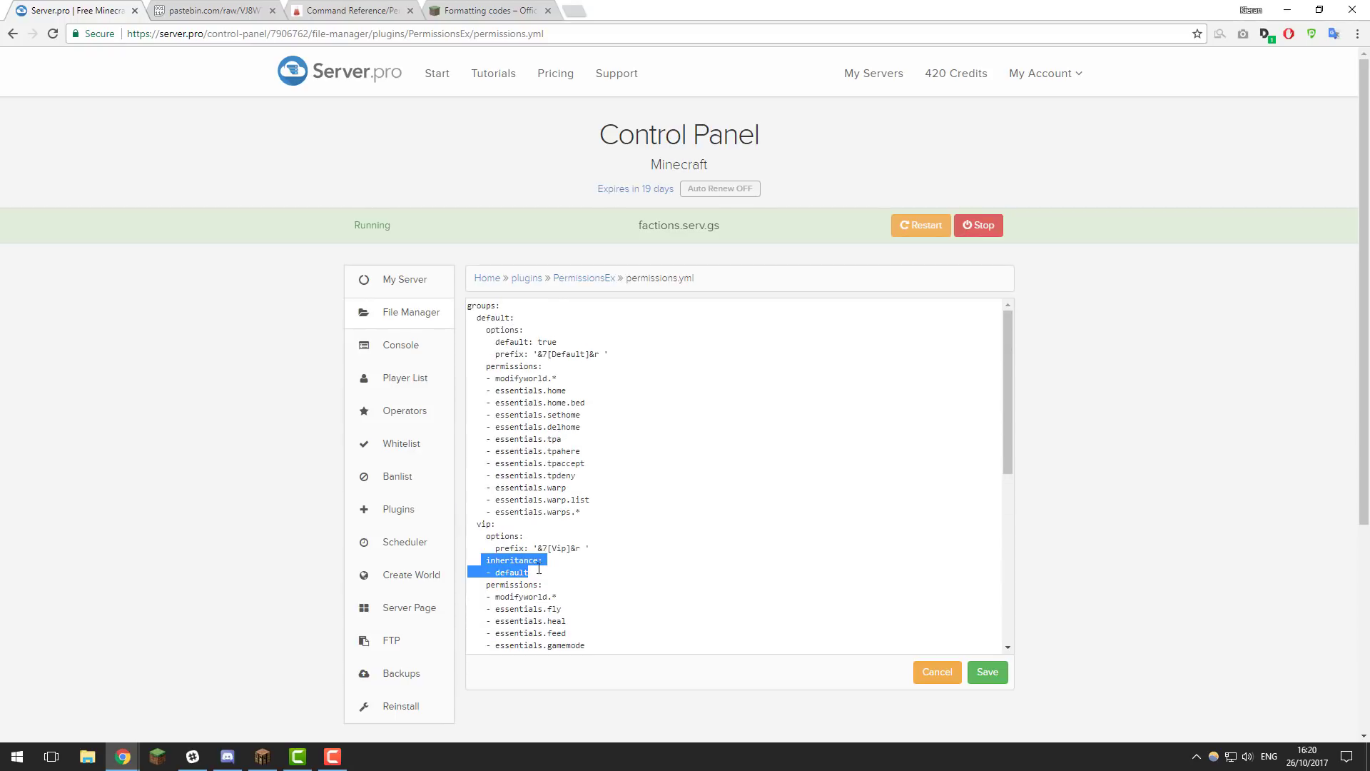
left_click(556, 570)
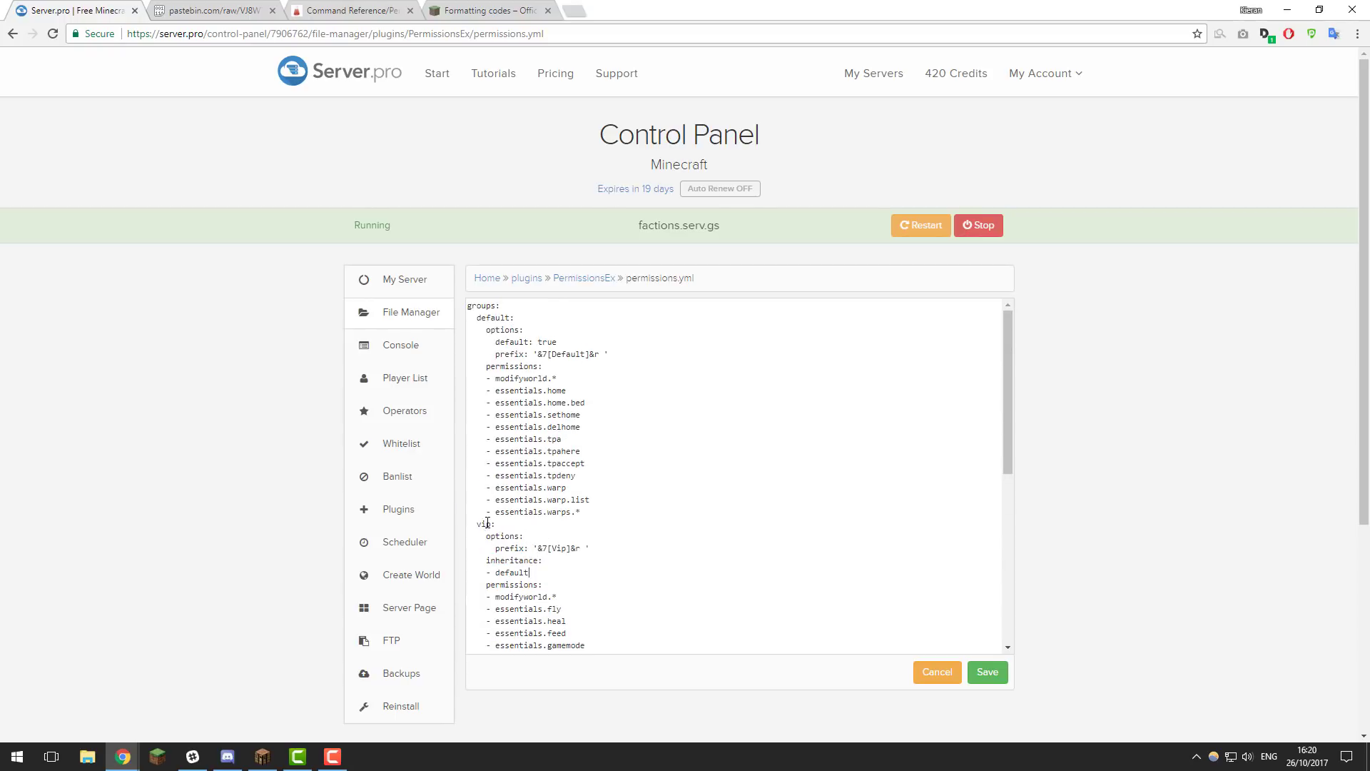
left_click_drag(586, 512, 461, 378)
scroll(564, 456, "down", 4)
left_click(563, 465)
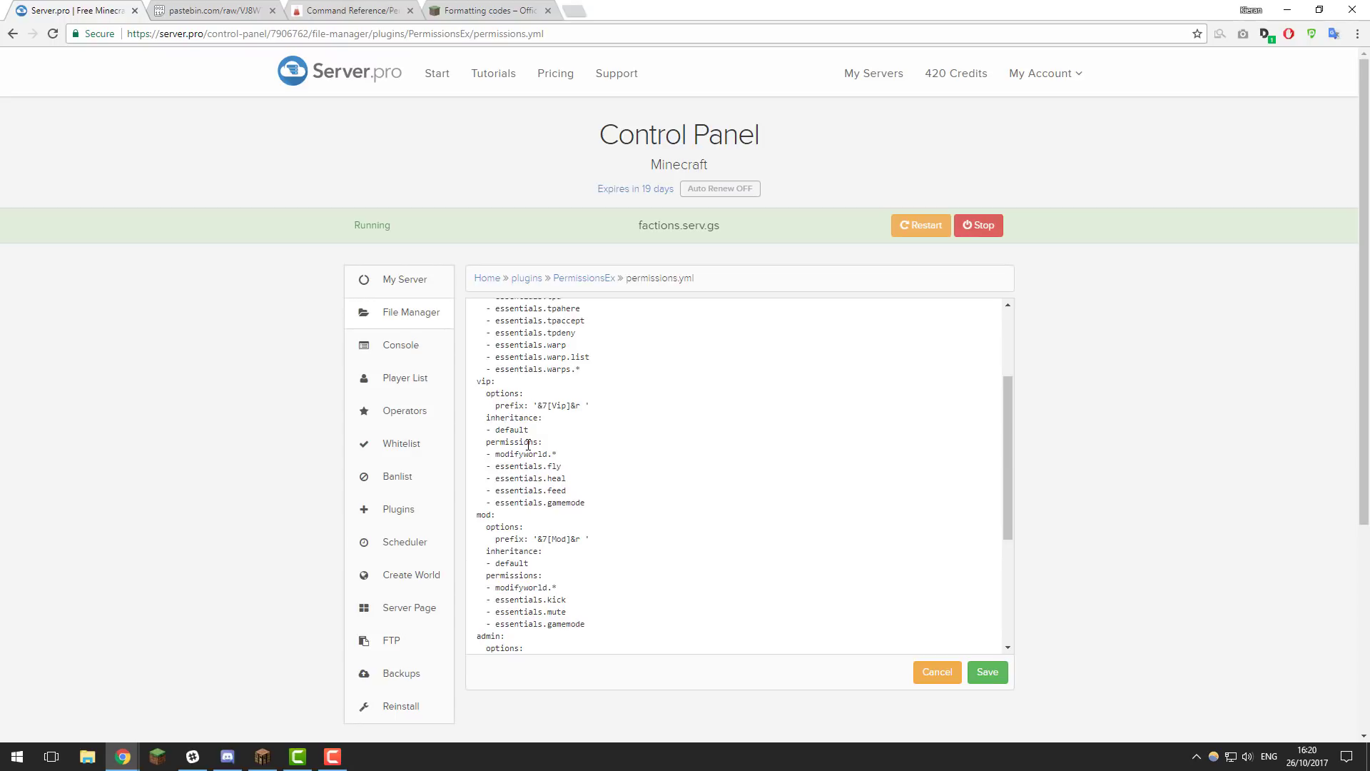
scroll(528, 444, "down", 6)
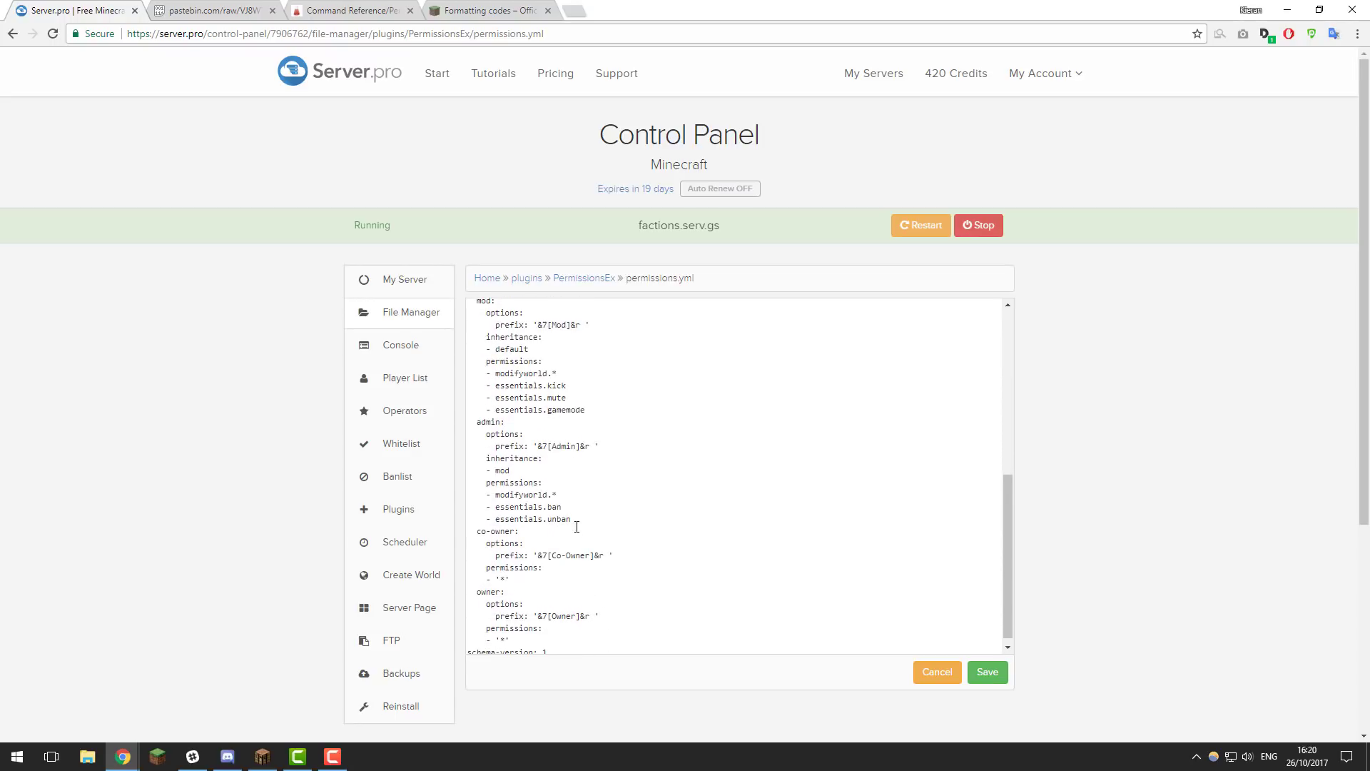
scroll(575, 528, "up", 2)
scroll(542, 549, "down", 2)
scroll(516, 565, "down", 1)
left_click_drag(514, 632, 487, 632)
left_click(512, 633)
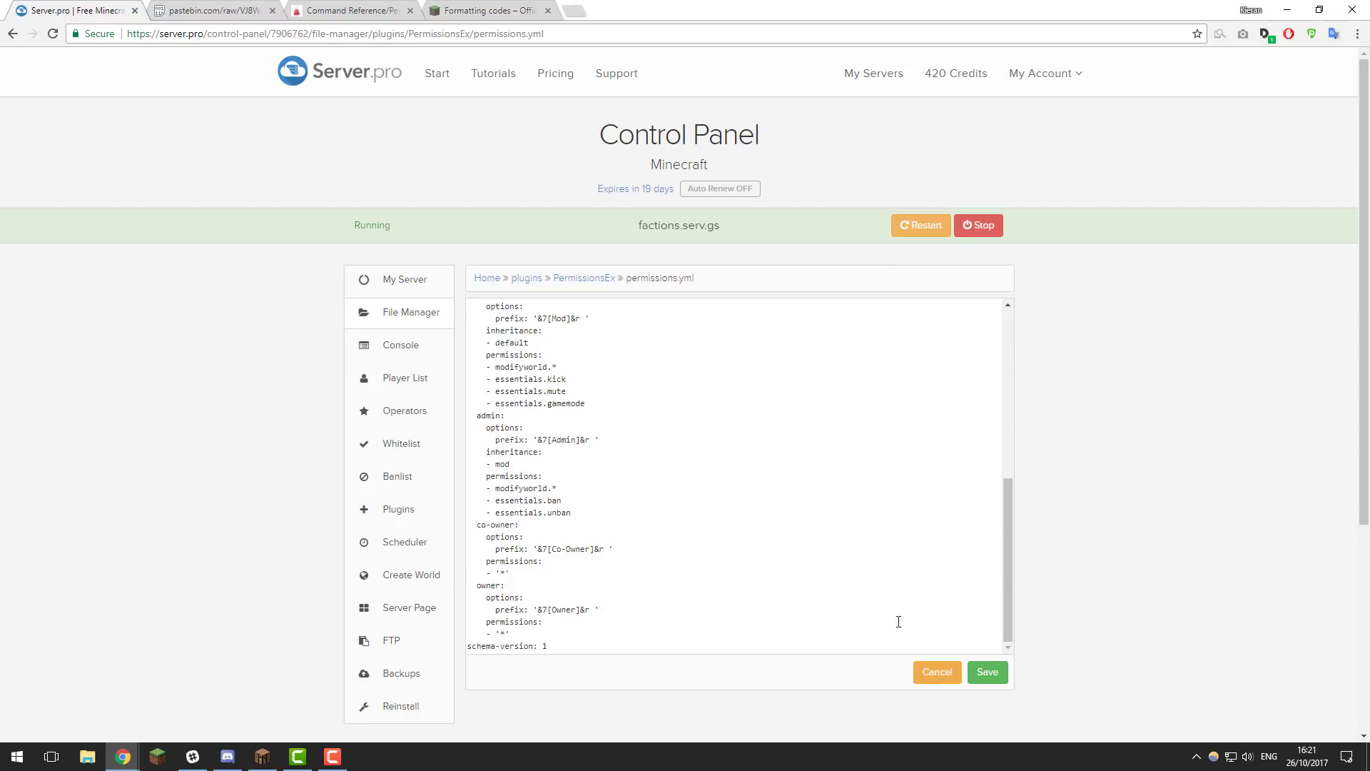
scroll(818, 600, "up", 4)
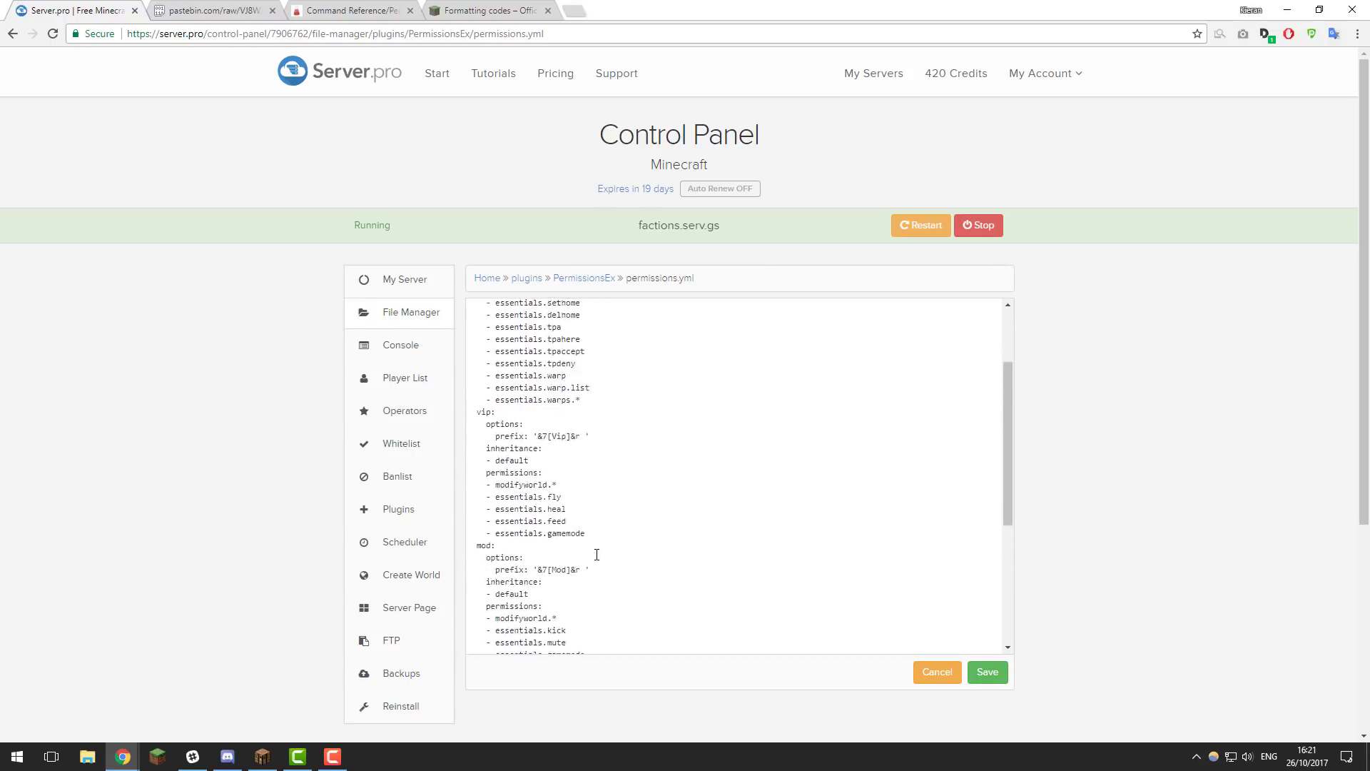
scroll(503, 426, "down", 2)
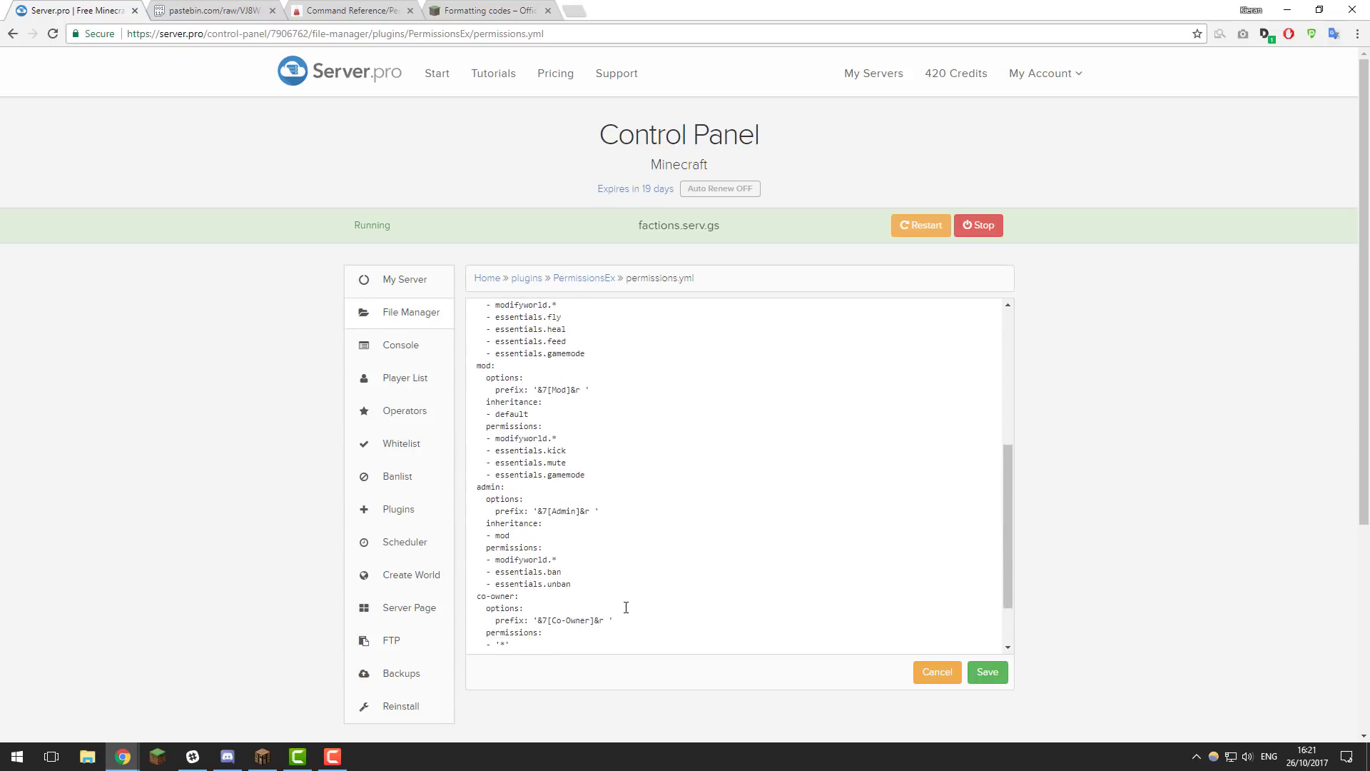
Save permissions.yml, reopen it and copy its whole contents for the Online YAML Parser
left_click(983, 676)
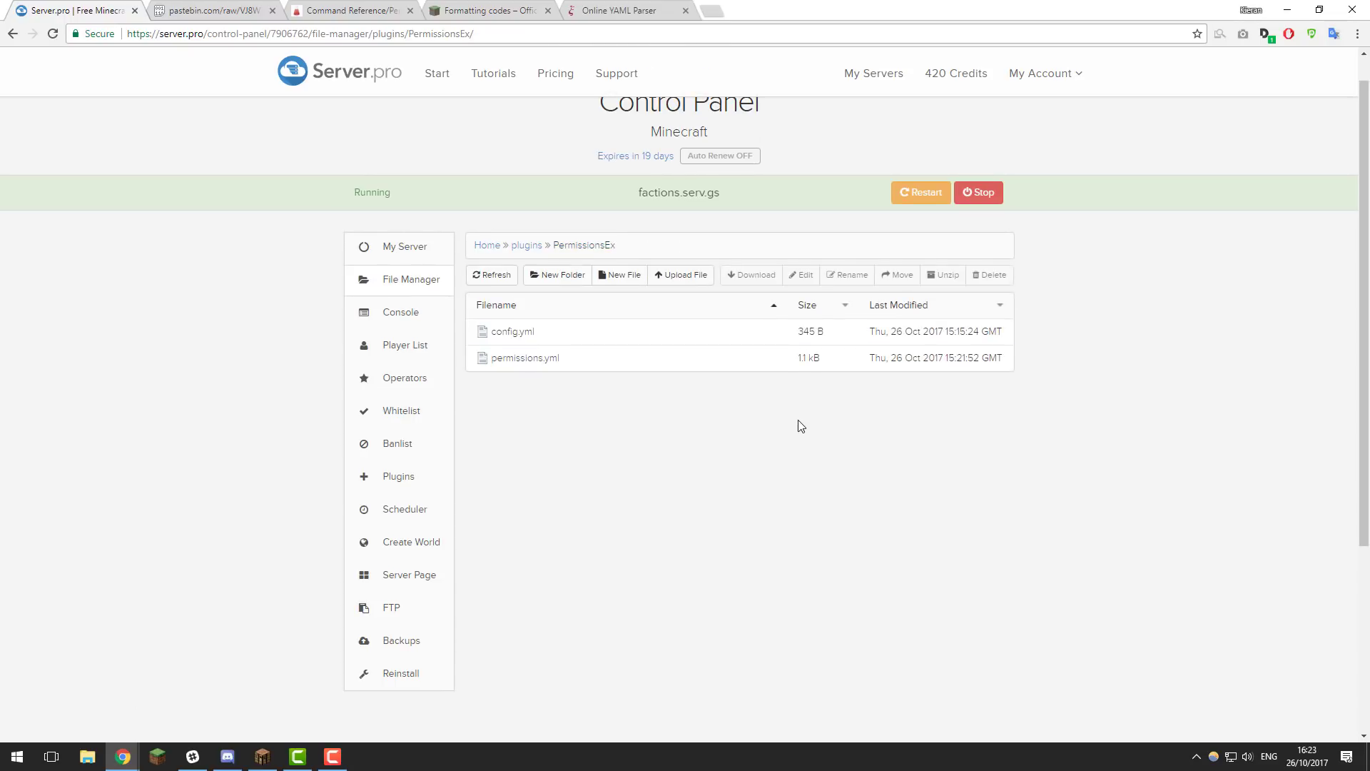
double_click(518, 359)
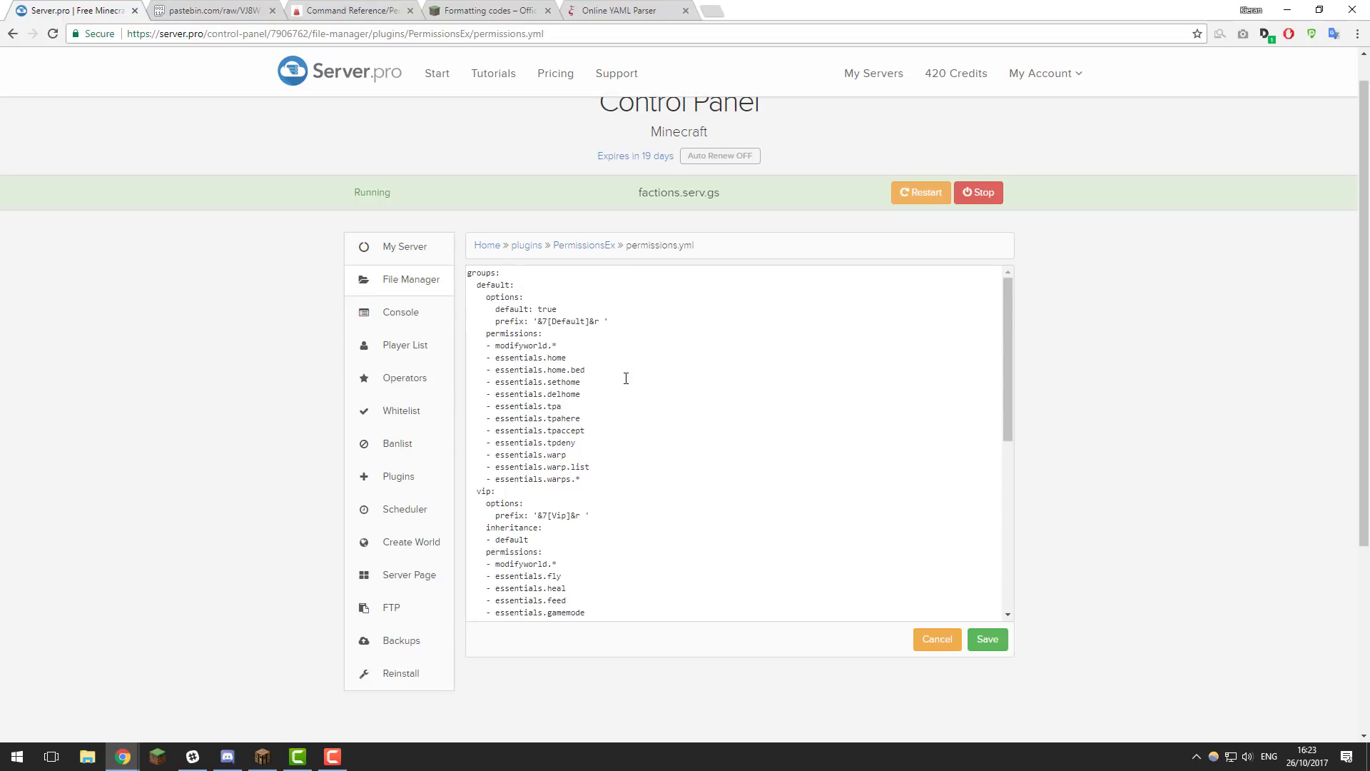
key("ctrl+a")
scroll(650, 383, "down", 10)
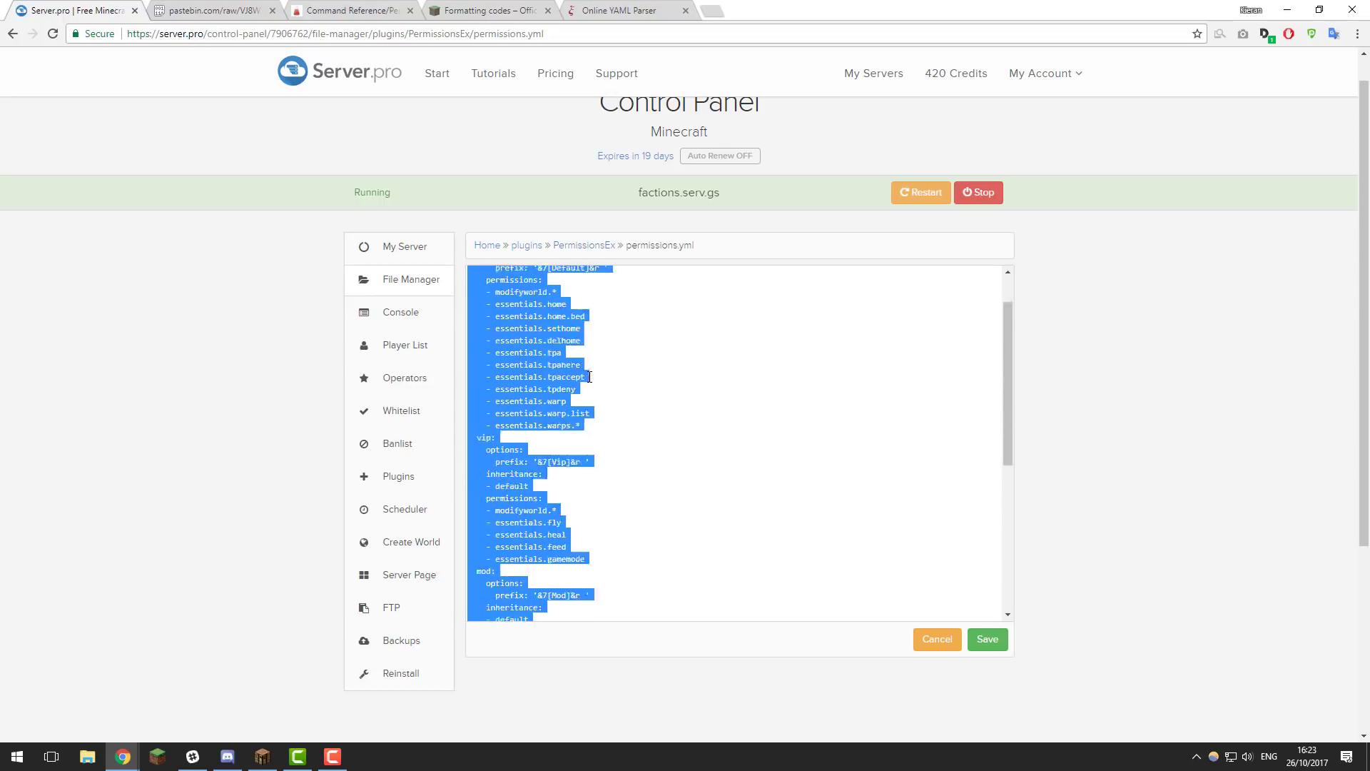
right_click(520, 184)
left_click(562, 219)
left_click(622, 10)
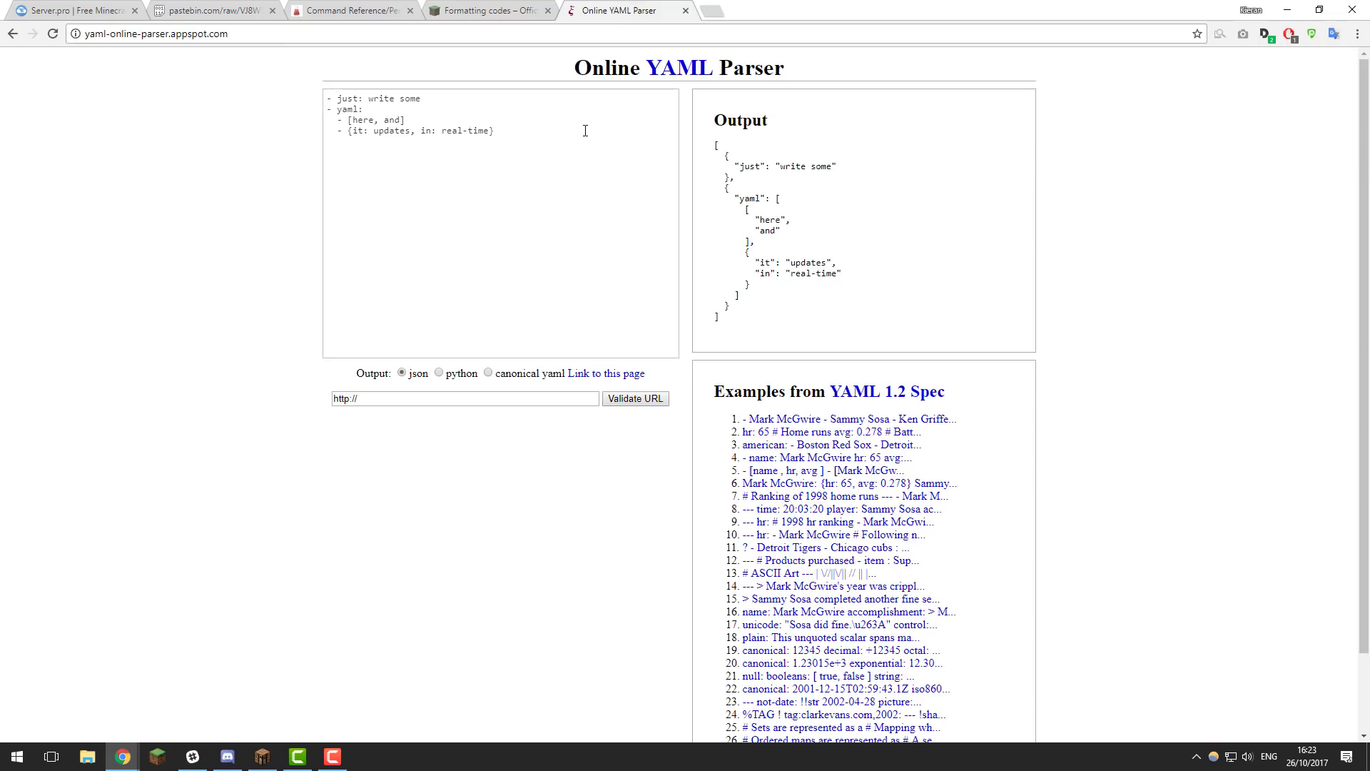
Paste the permissions file over the parser's sample YAML and place the caret before vip:
left_click_drag(568, 143, 330, 88)
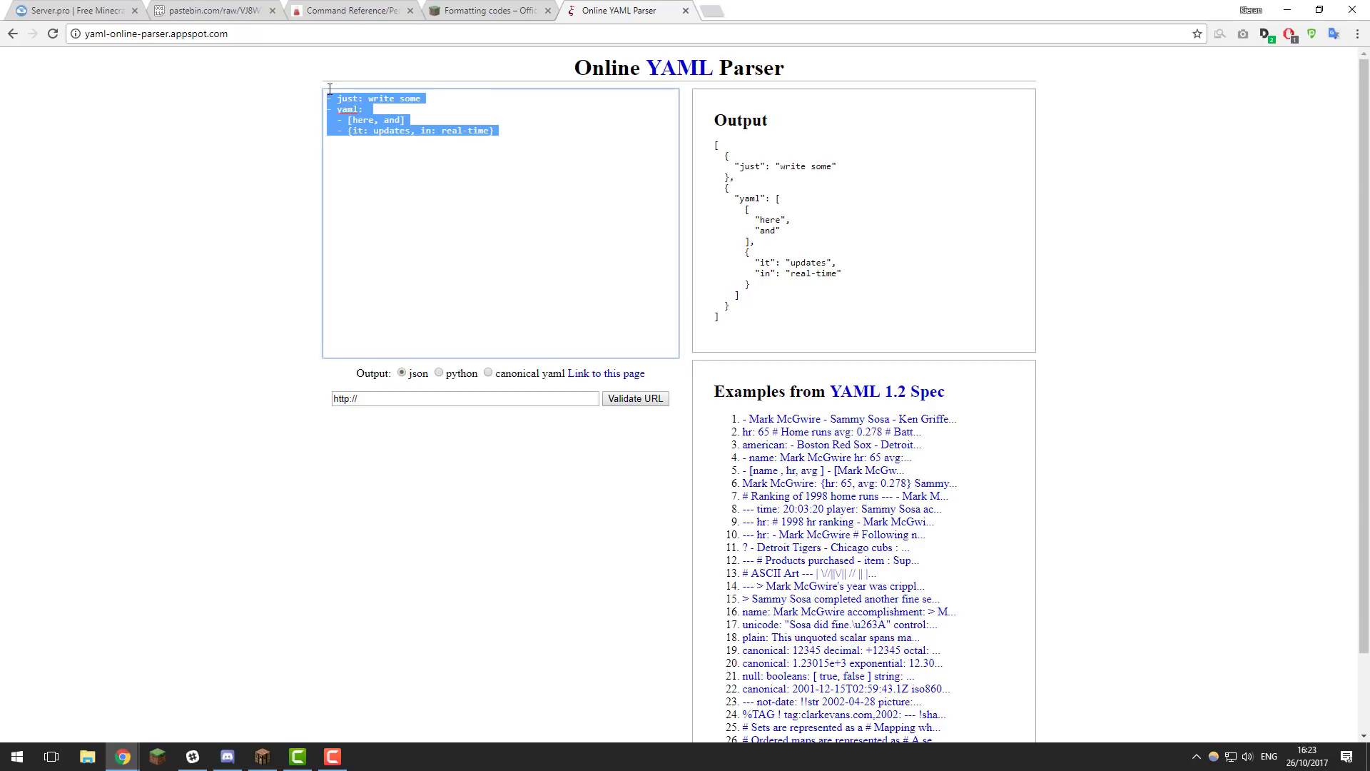
right_click(388, 117)
left_click(453, 162)
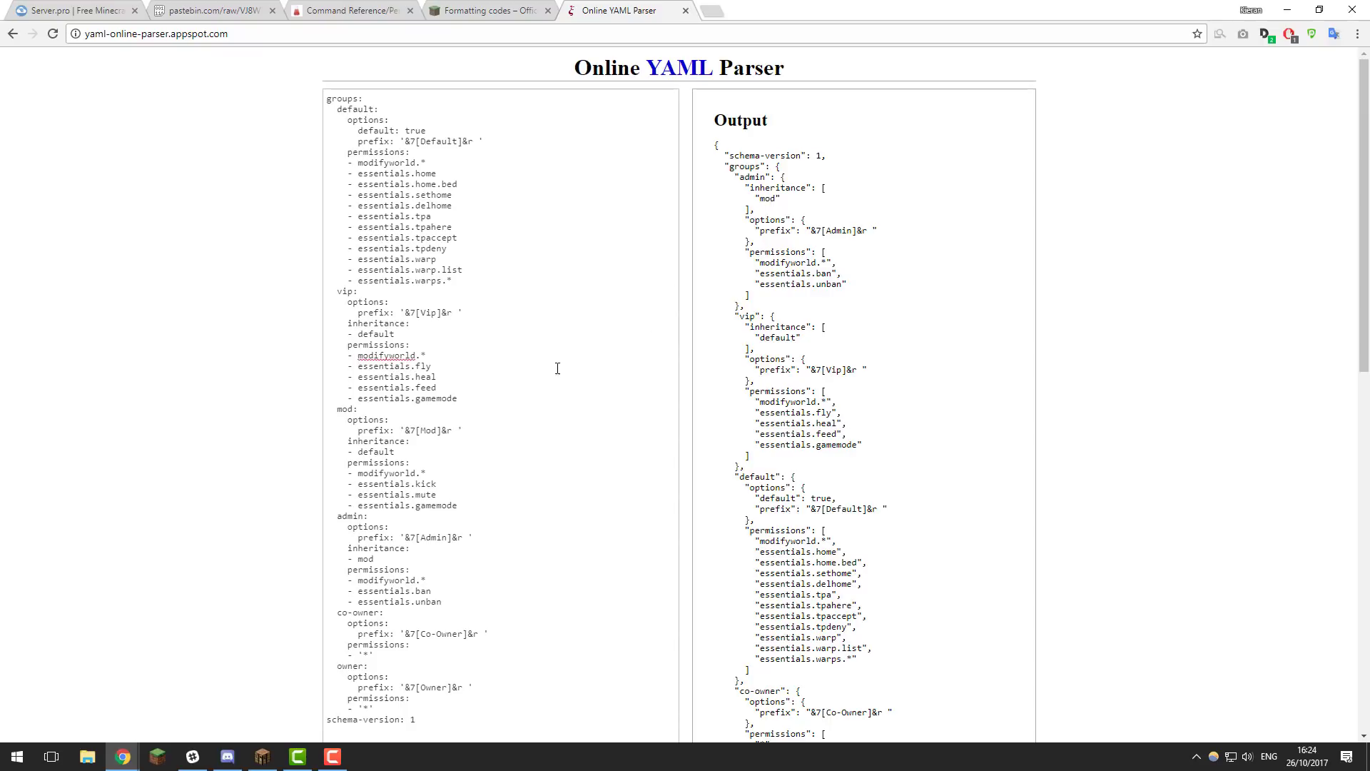
left_click(338, 293)
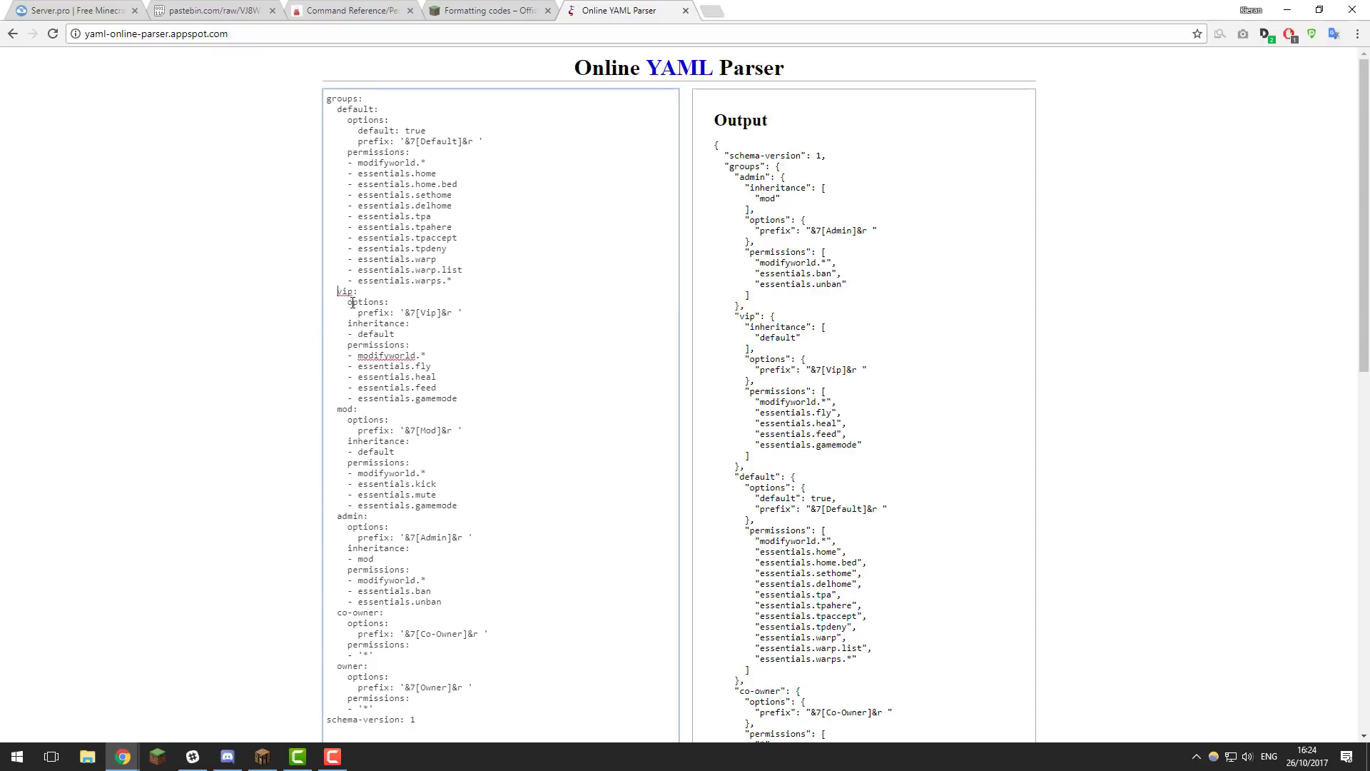
Remove an indent space before vip: to demo a parse error, then save permissions.yml and restart
key("BackSpace")
key("ctrl+Tab")
left_click(987, 364)
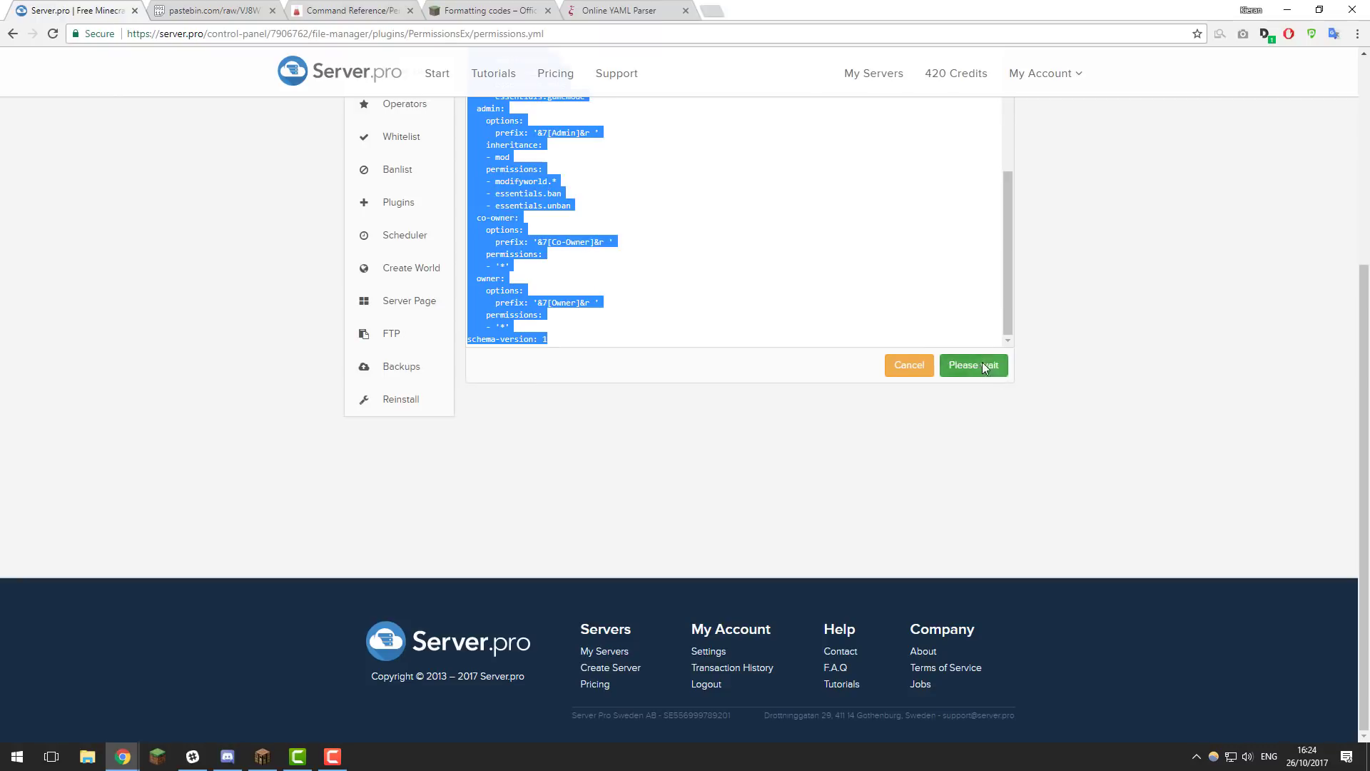
left_click(912, 226)
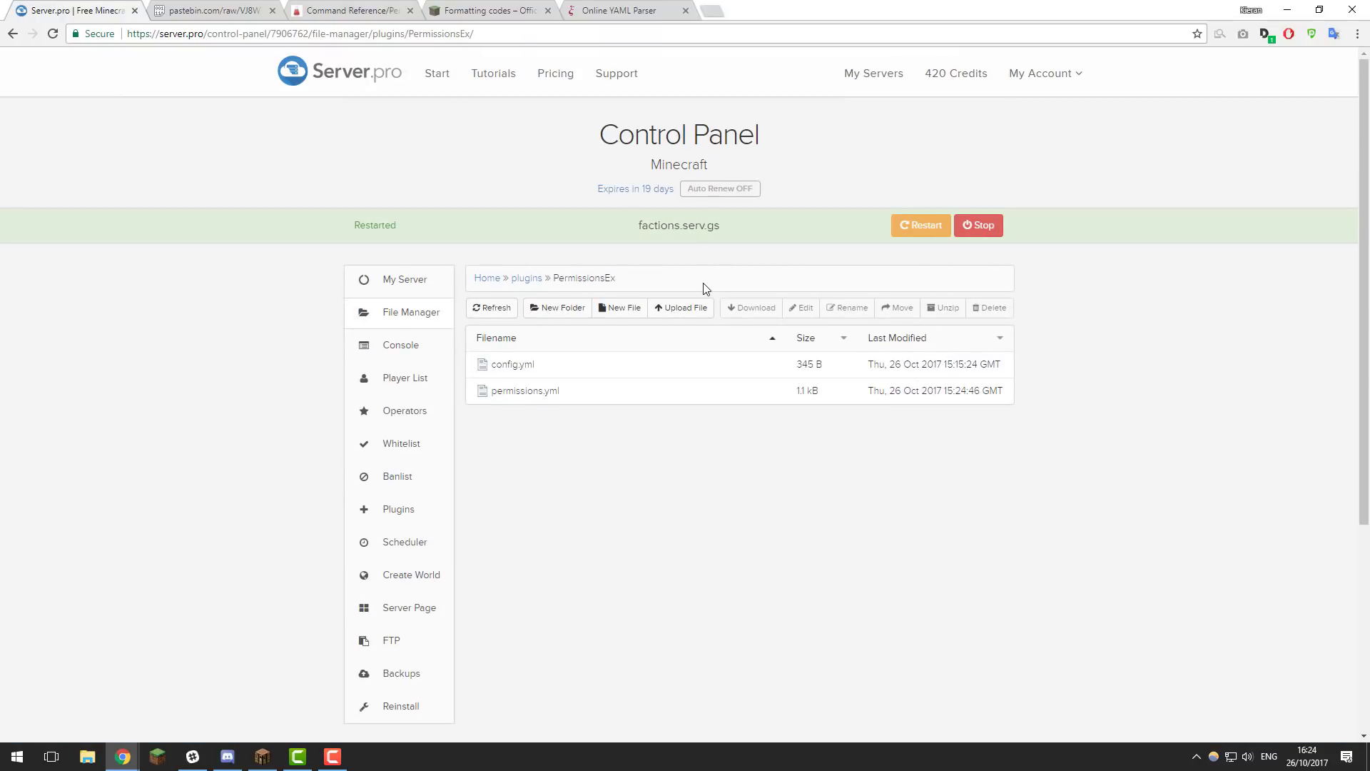
In Minecraft, send a test chat message to check the rank prefix and walk into the courtyard
key("alt+Tab")
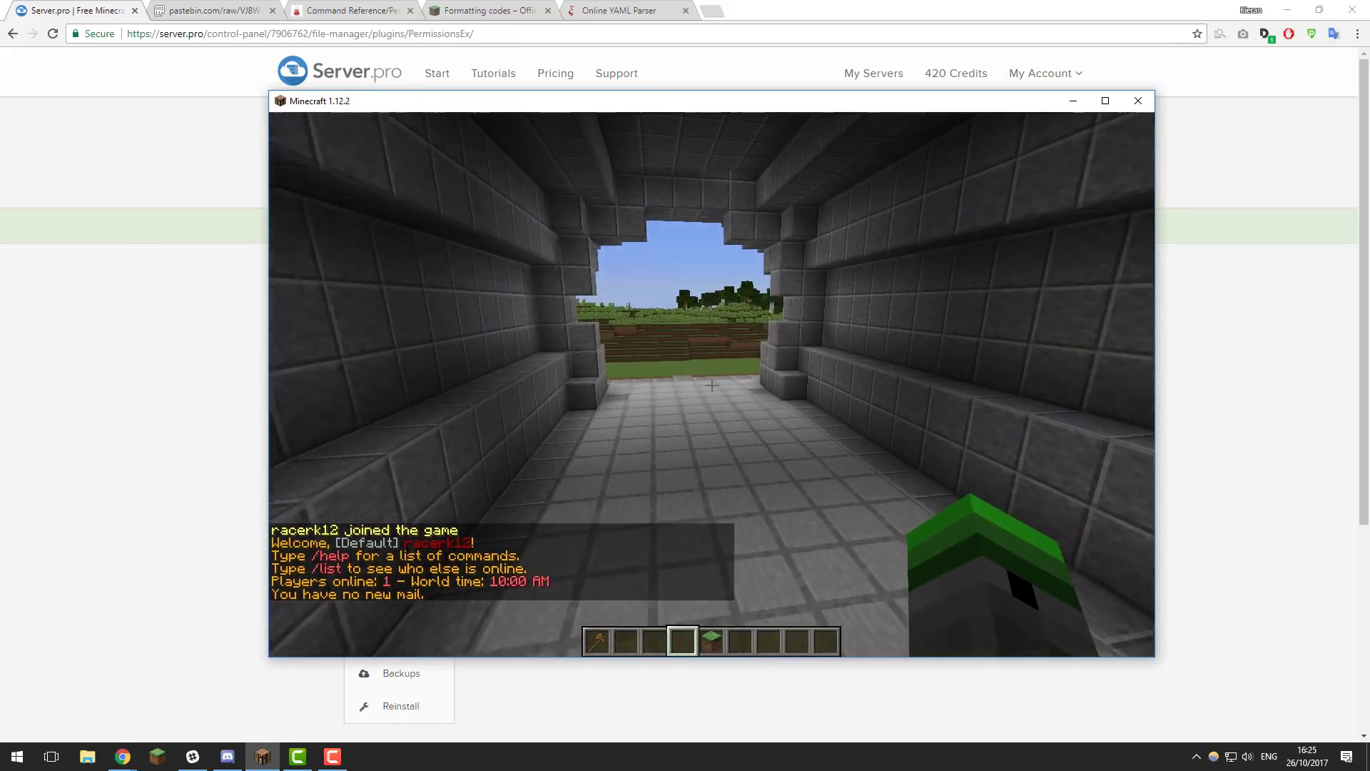
key("w")
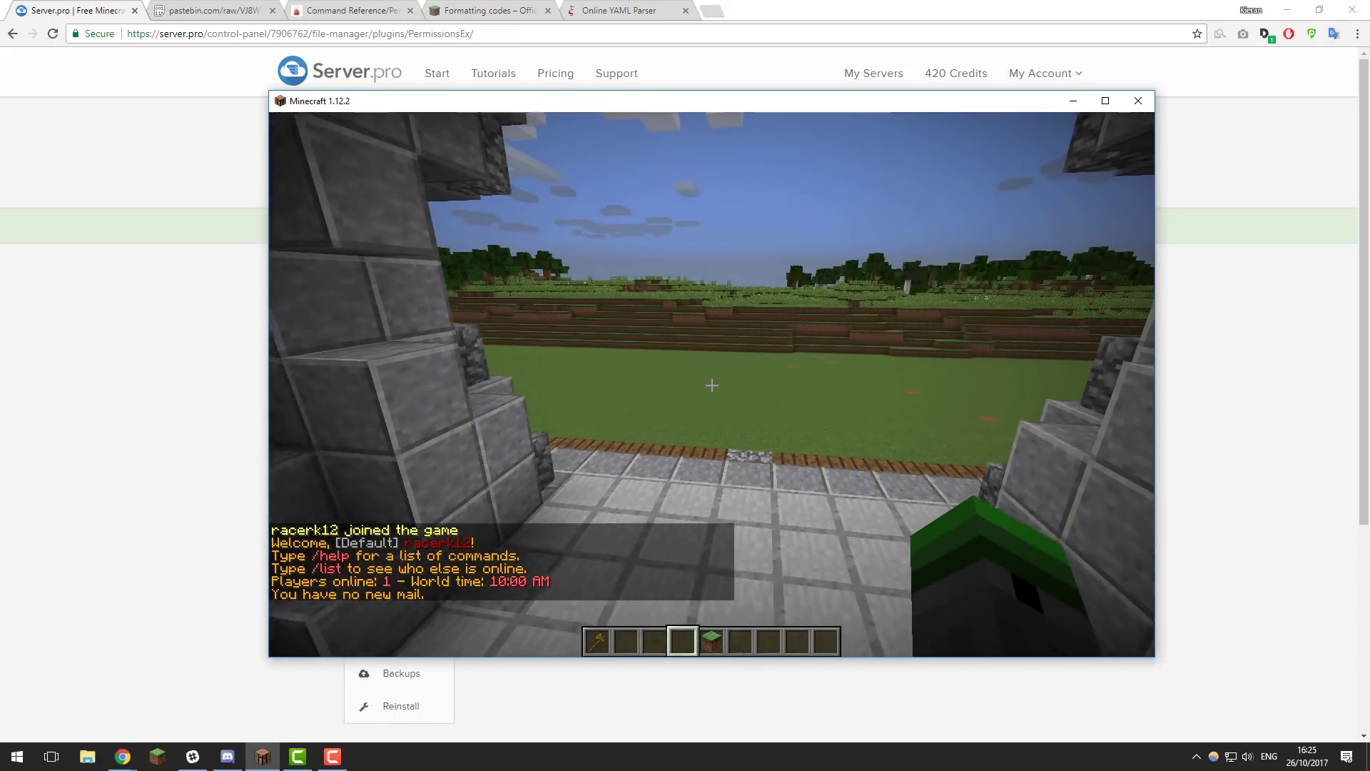
key("t")
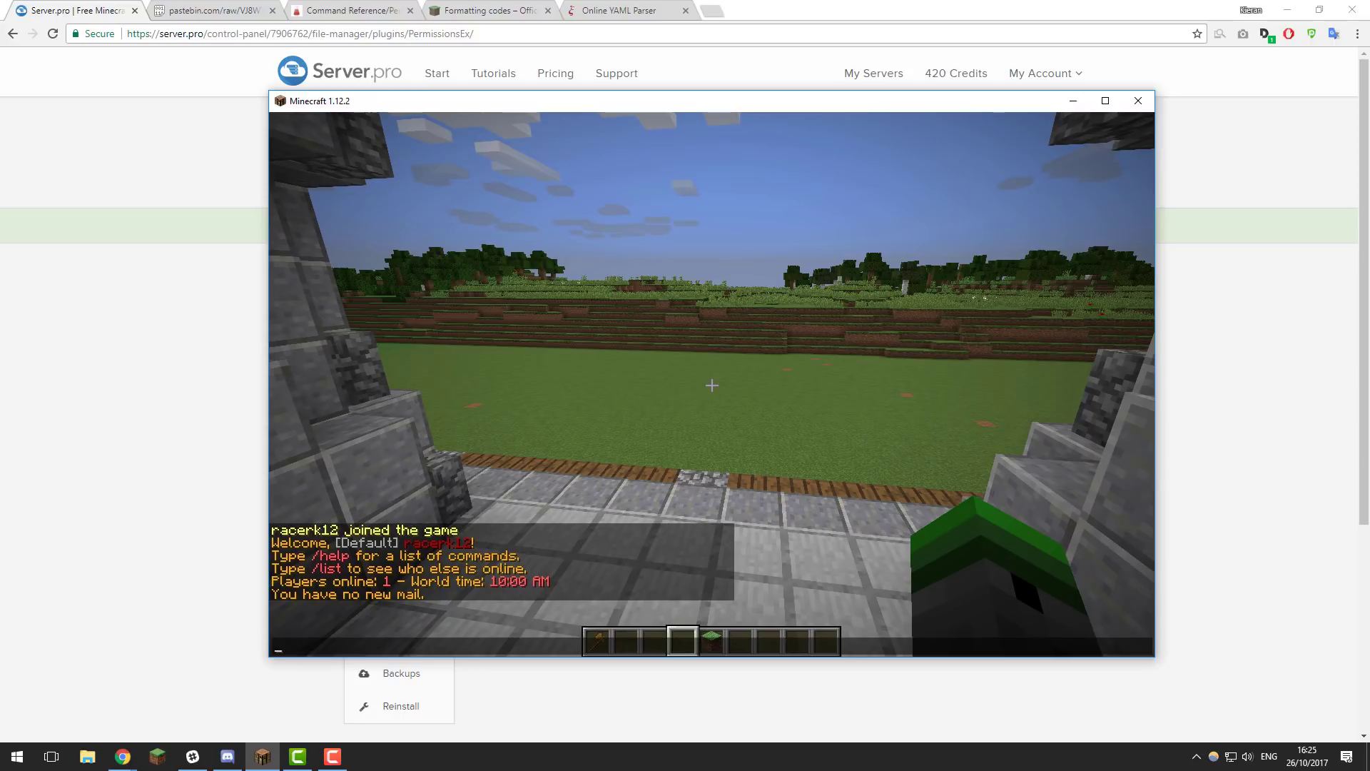
type(".")
key("Return")
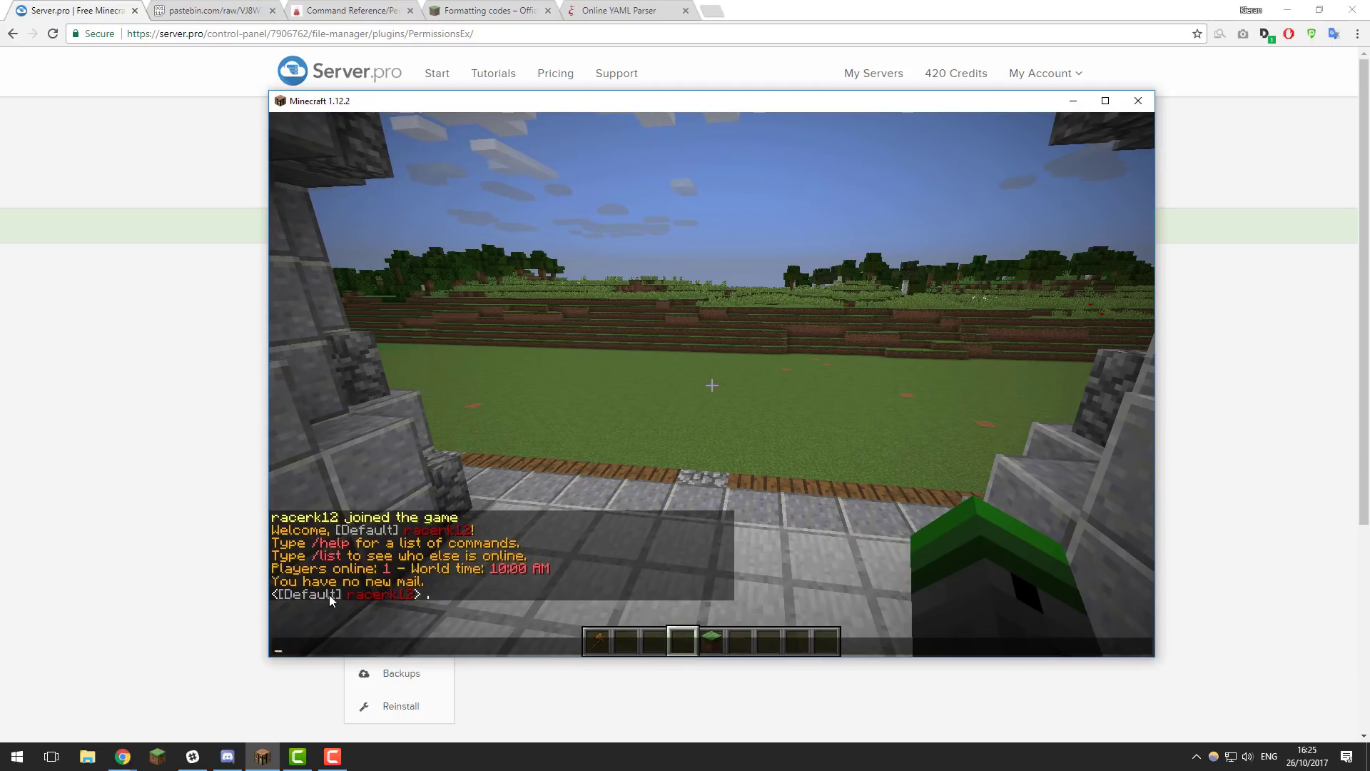
key("Escape")
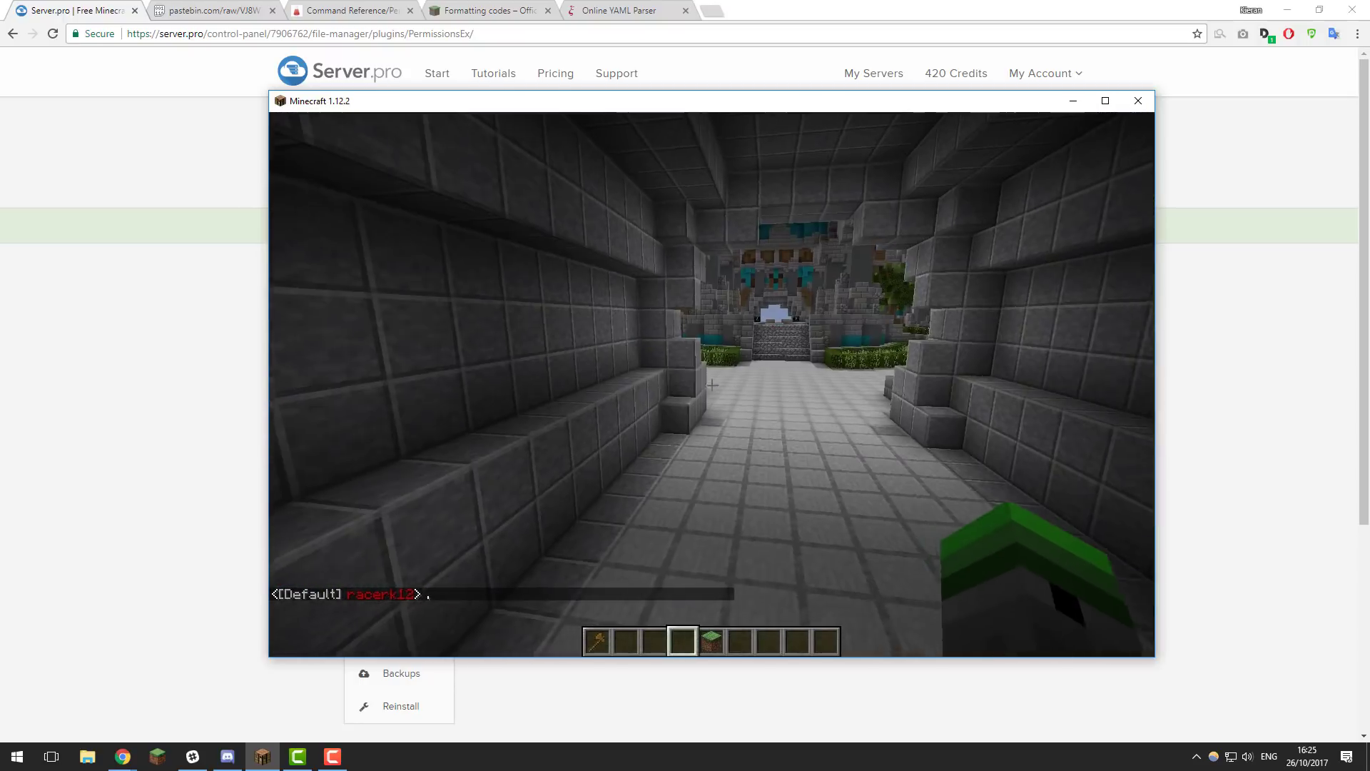
key("w")
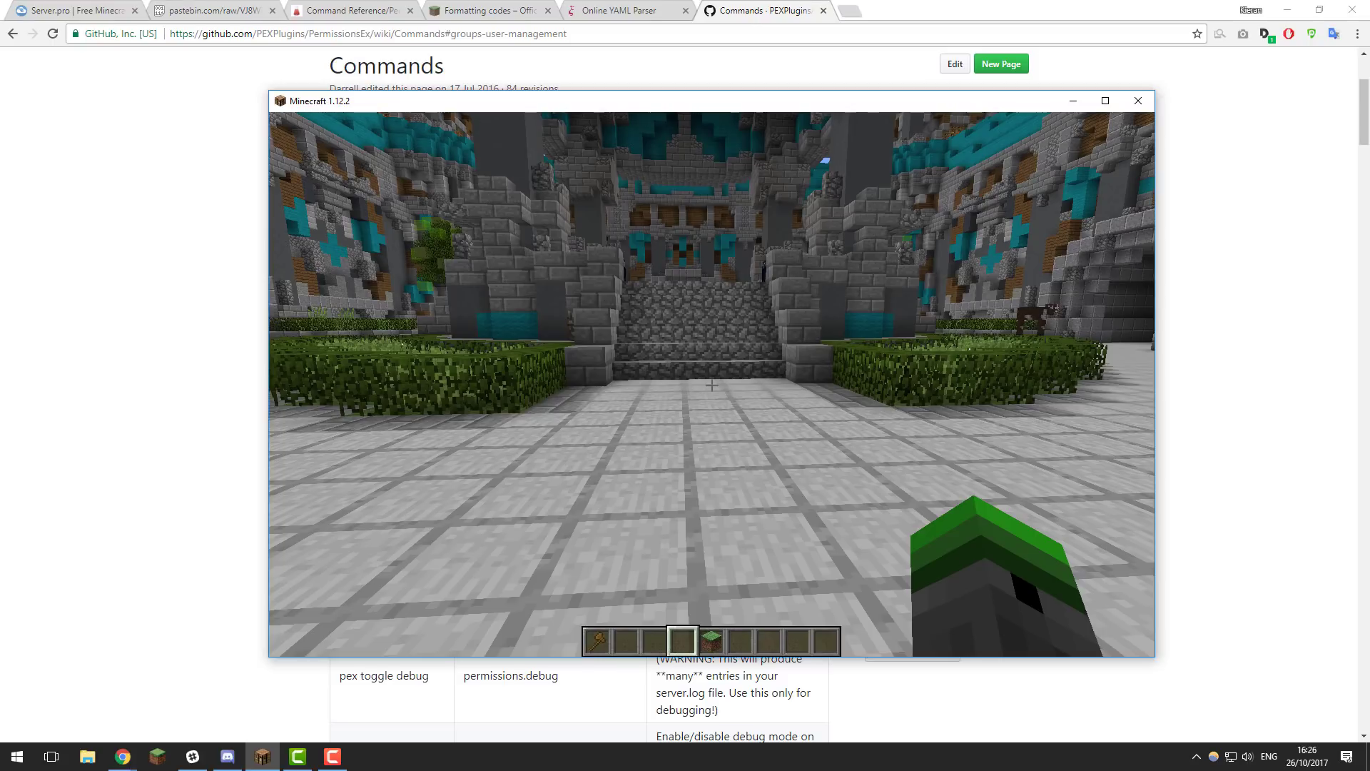
Try '/pex user <player> add something' as a default player and get refused
type("t/")
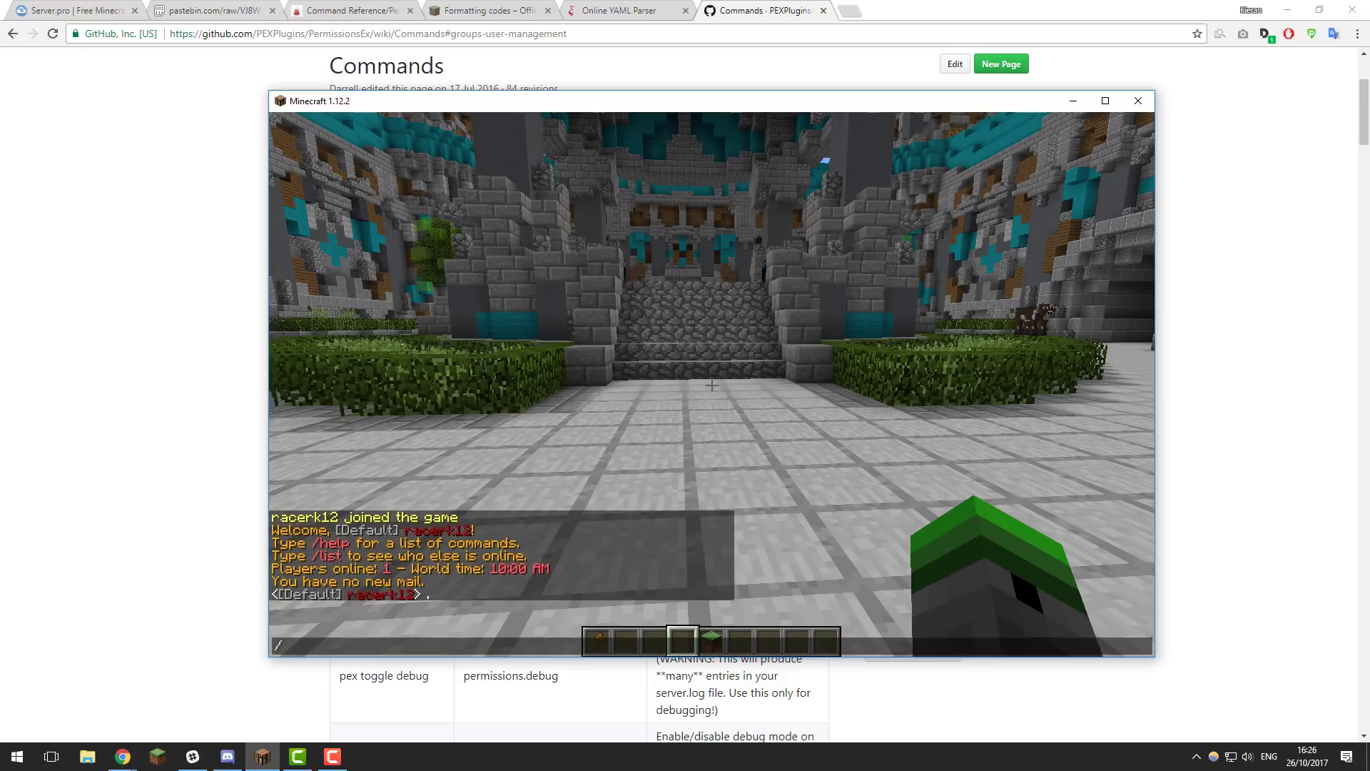
type("pex user racerk12 add")
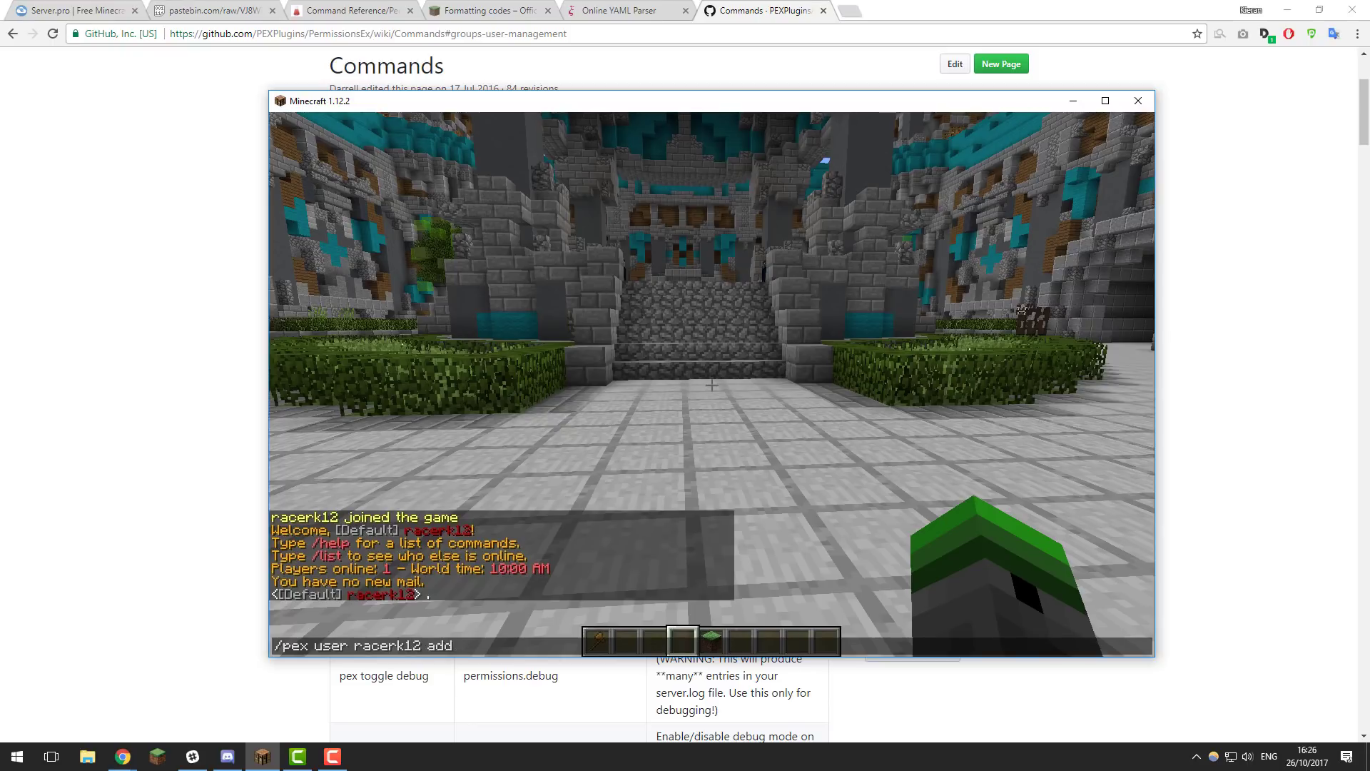
type(" something.t")
key("Return")
key("t")
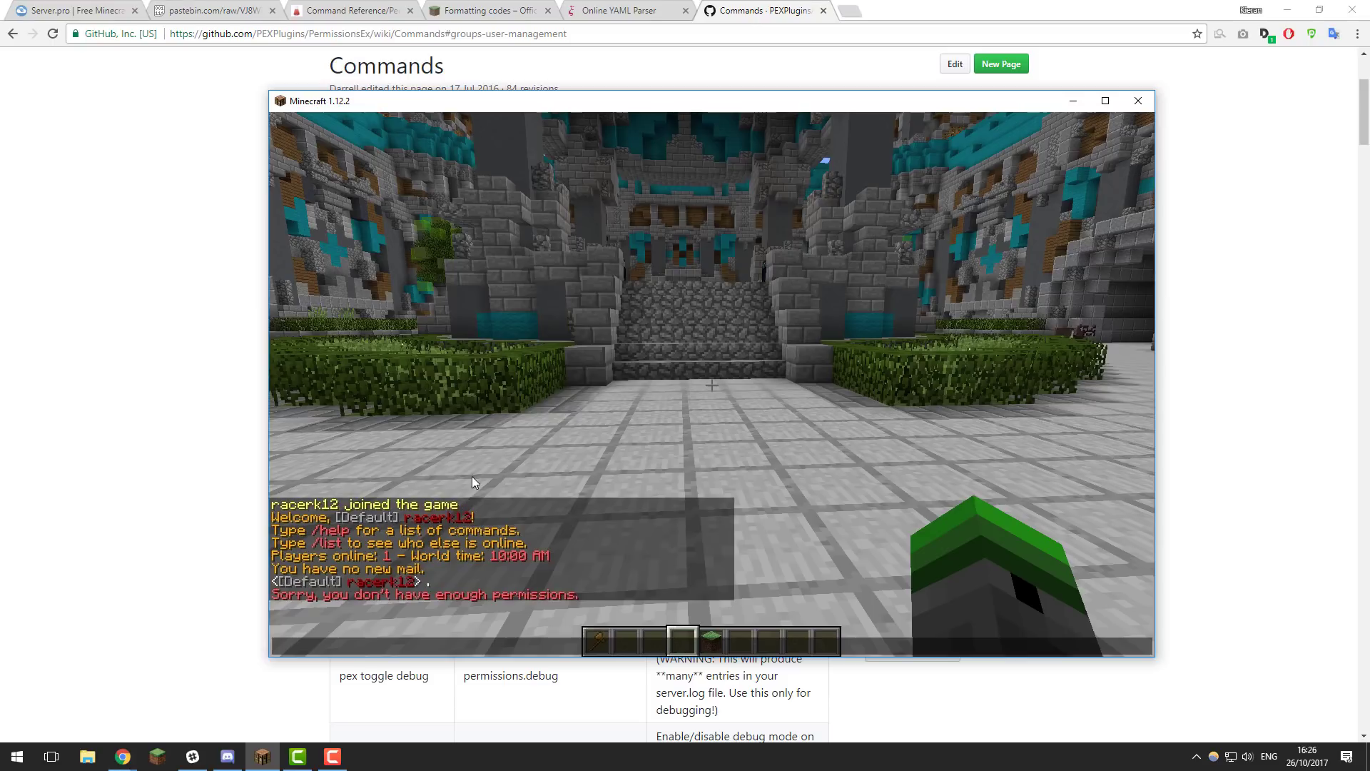
left_click(78, 10)
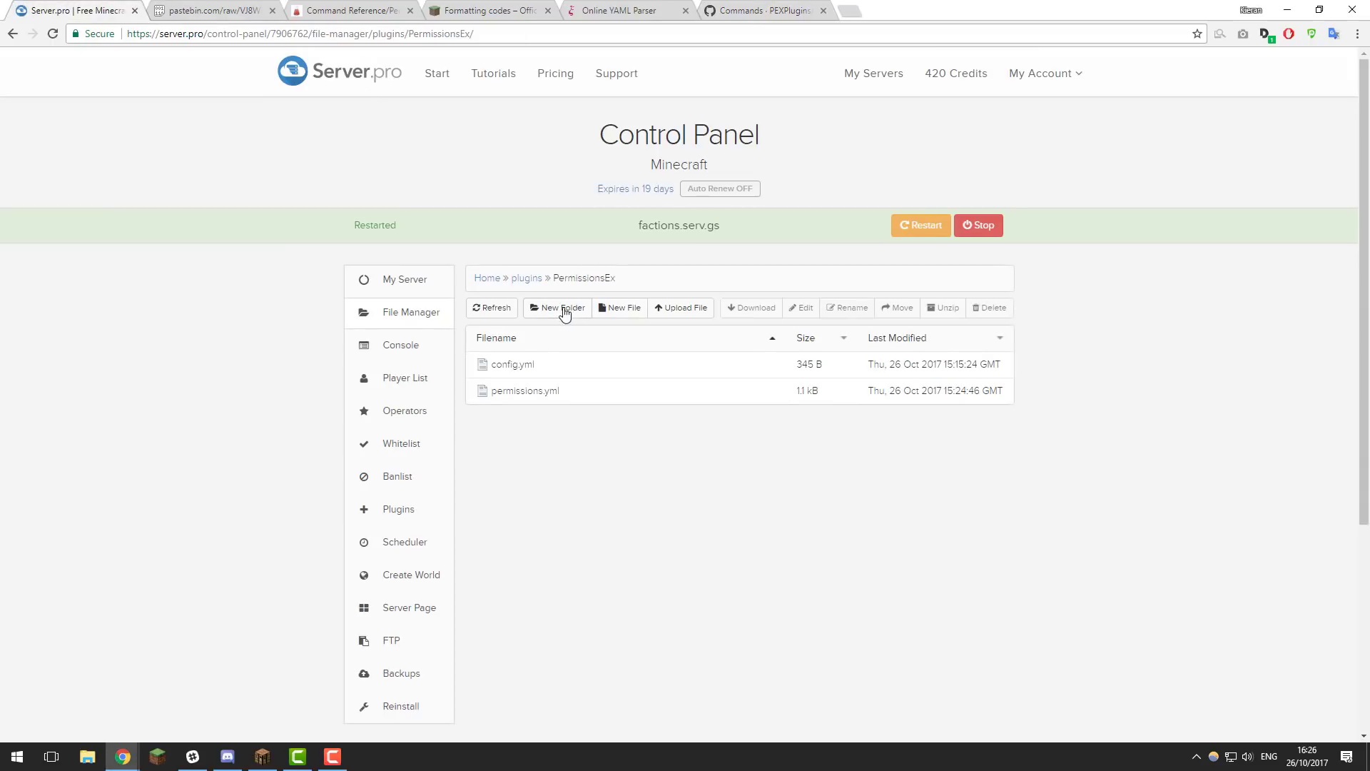
Run 'pex group owner user add <player>' in the server console
left_click(432, 353)
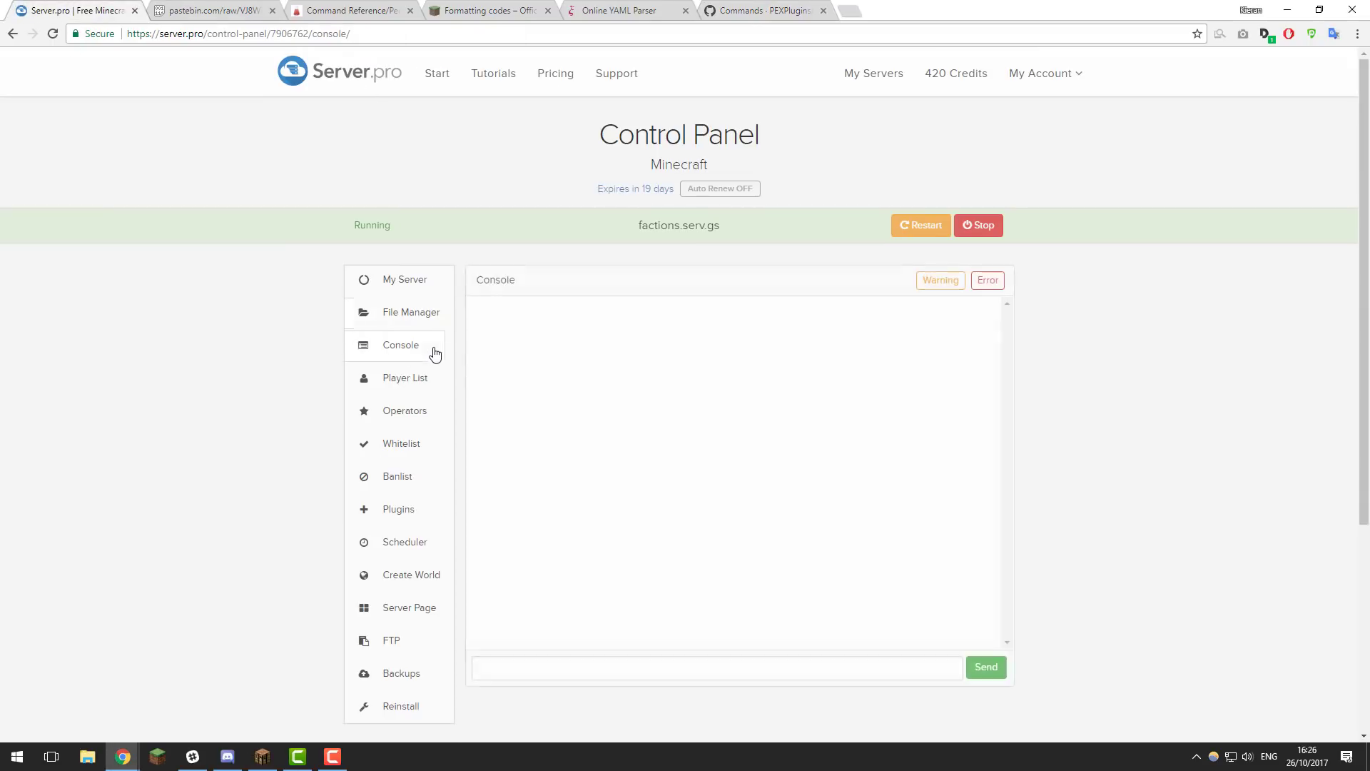
left_click(676, 668)
type("pex ")
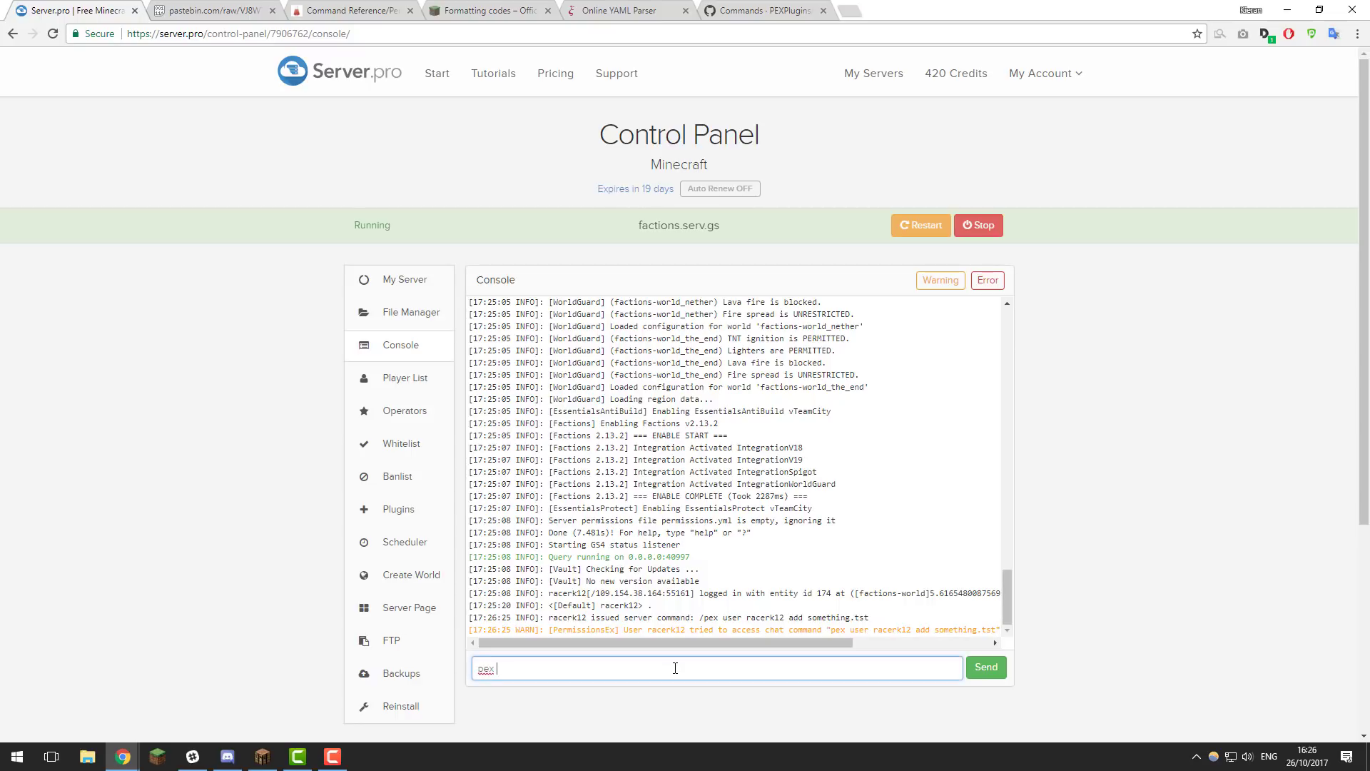
type("group owner user add racerk12")
key("Return")
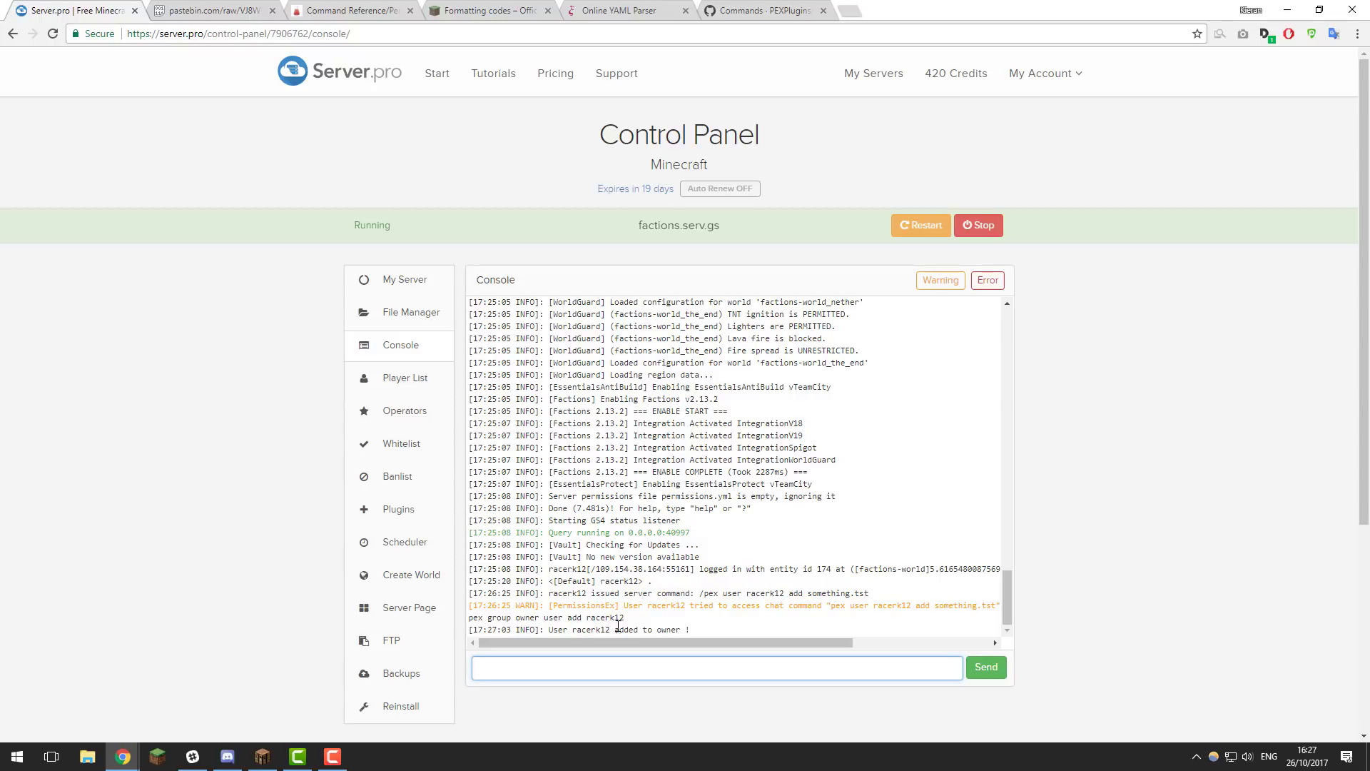
left_click(262, 757)
Send a chat message showing the Owner rank, then run '/pex user <player> add something.test'
key("Escape")
type("t.")
key("Return")
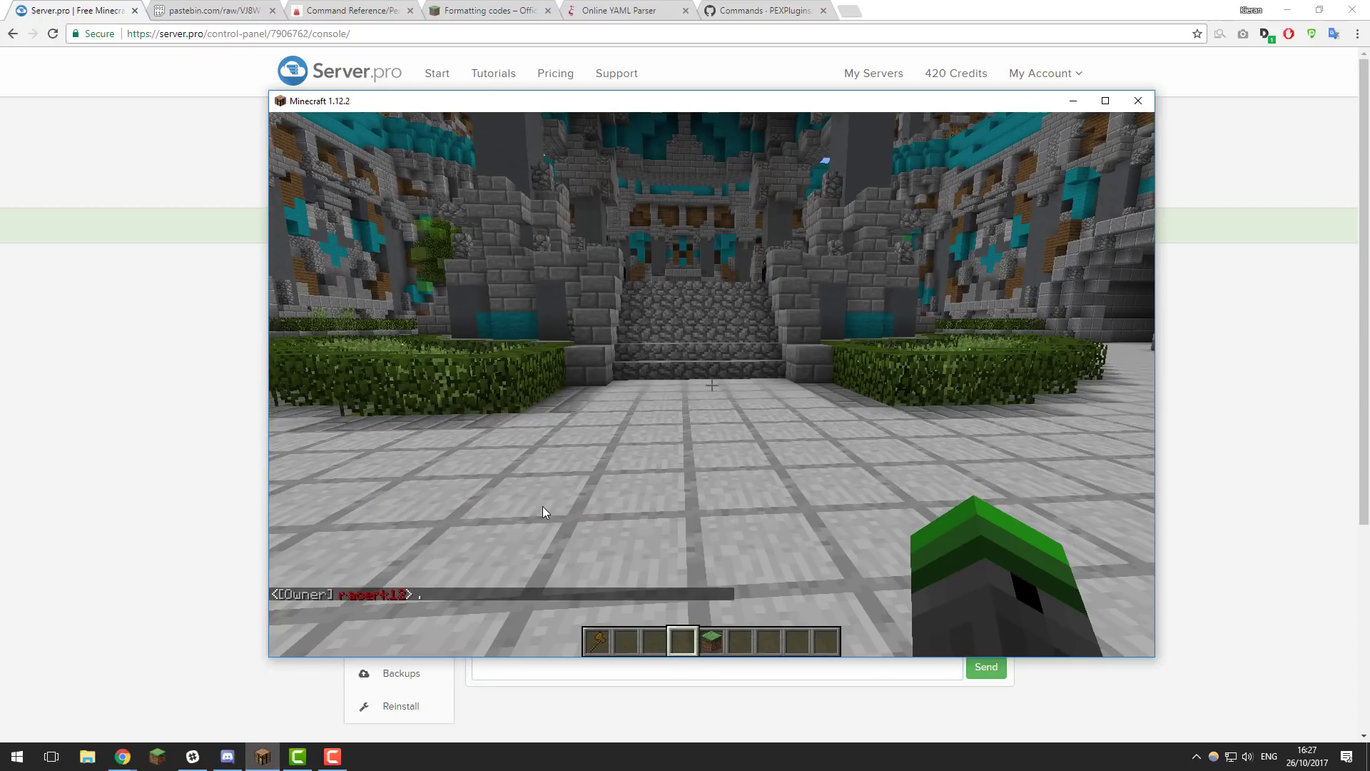
key("t")
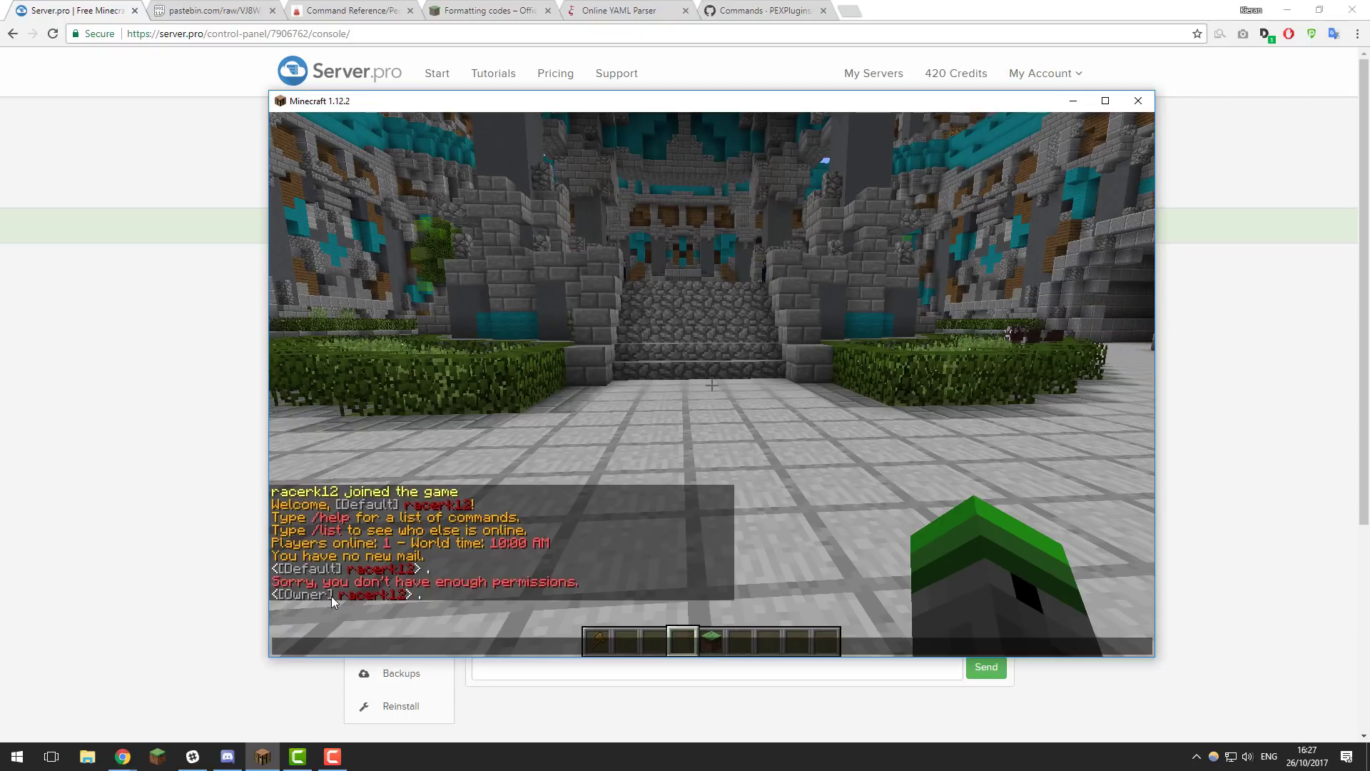
type("/pex user racerk12 add something.test")
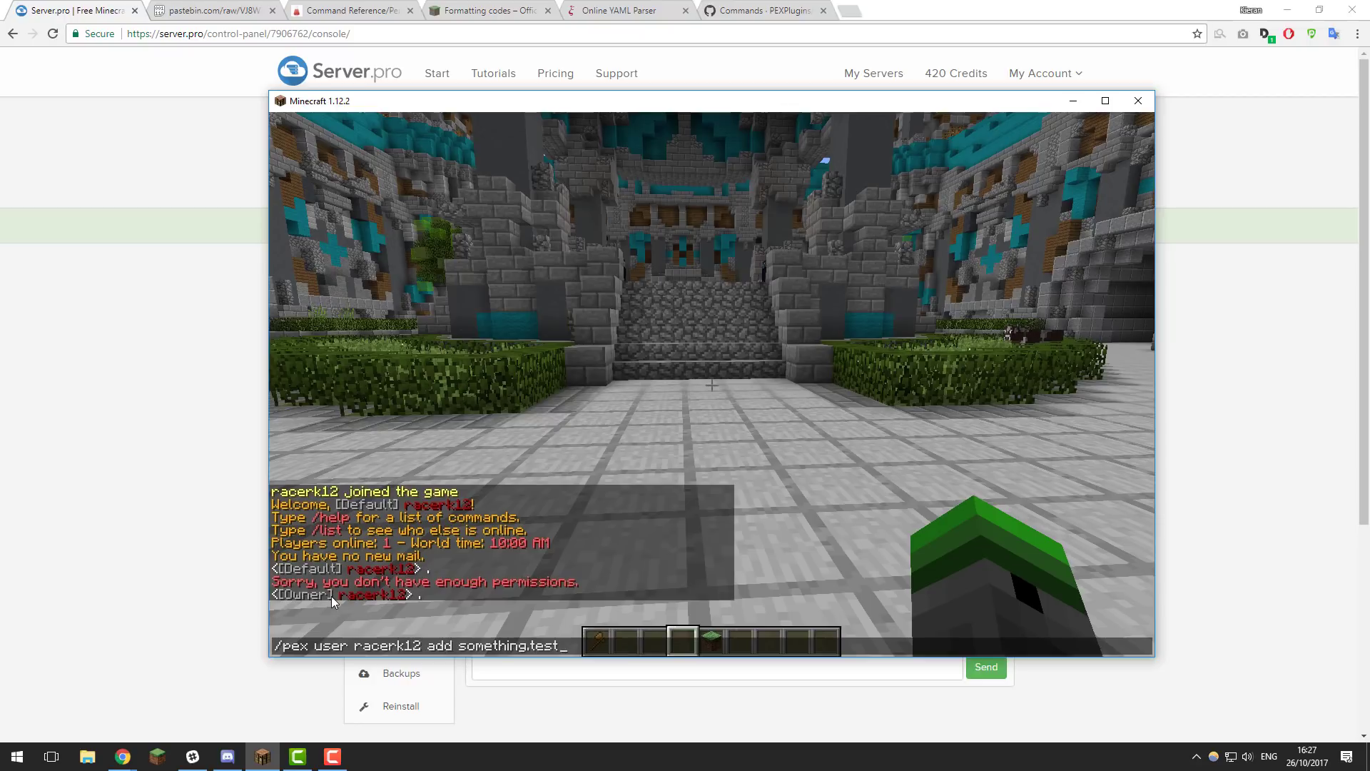
key("Return")
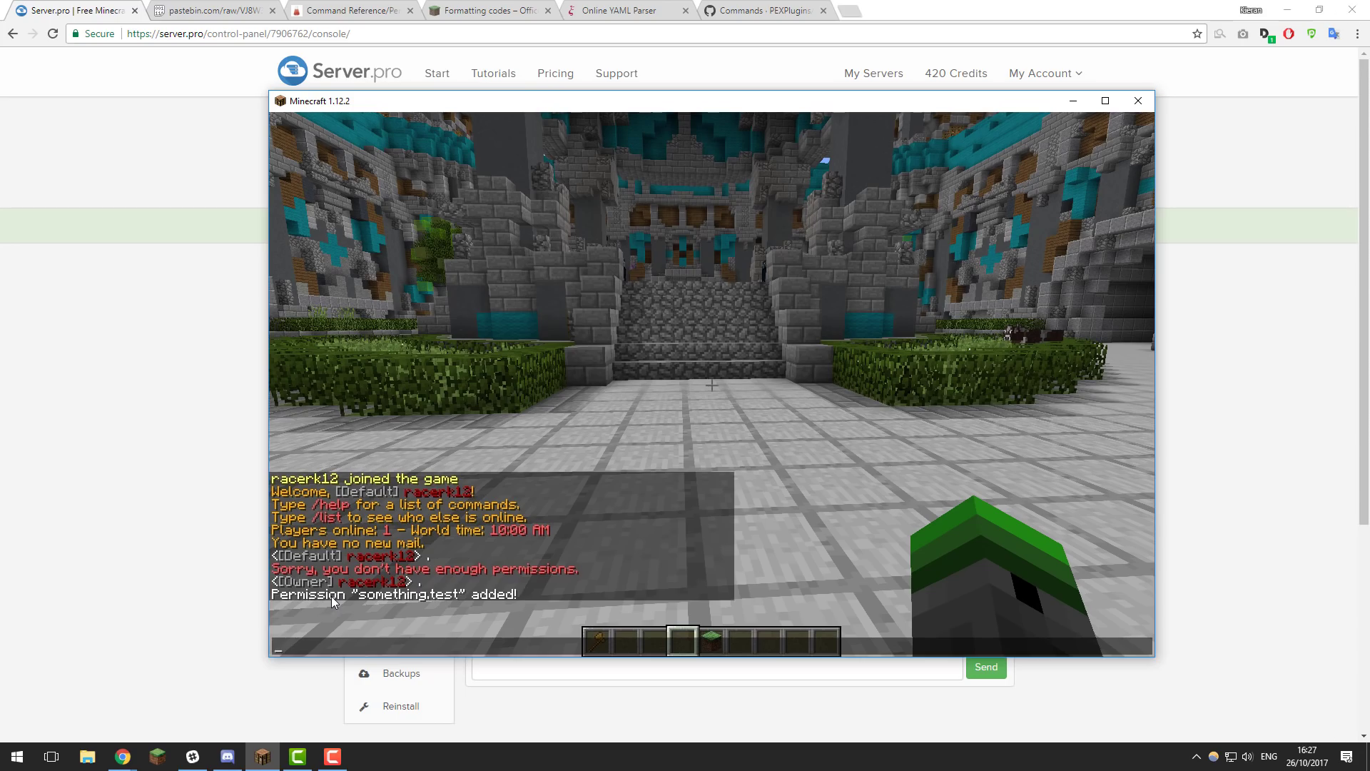
Walk across the plaza and reopen chat to review the something.test confirmation
key("Escape")
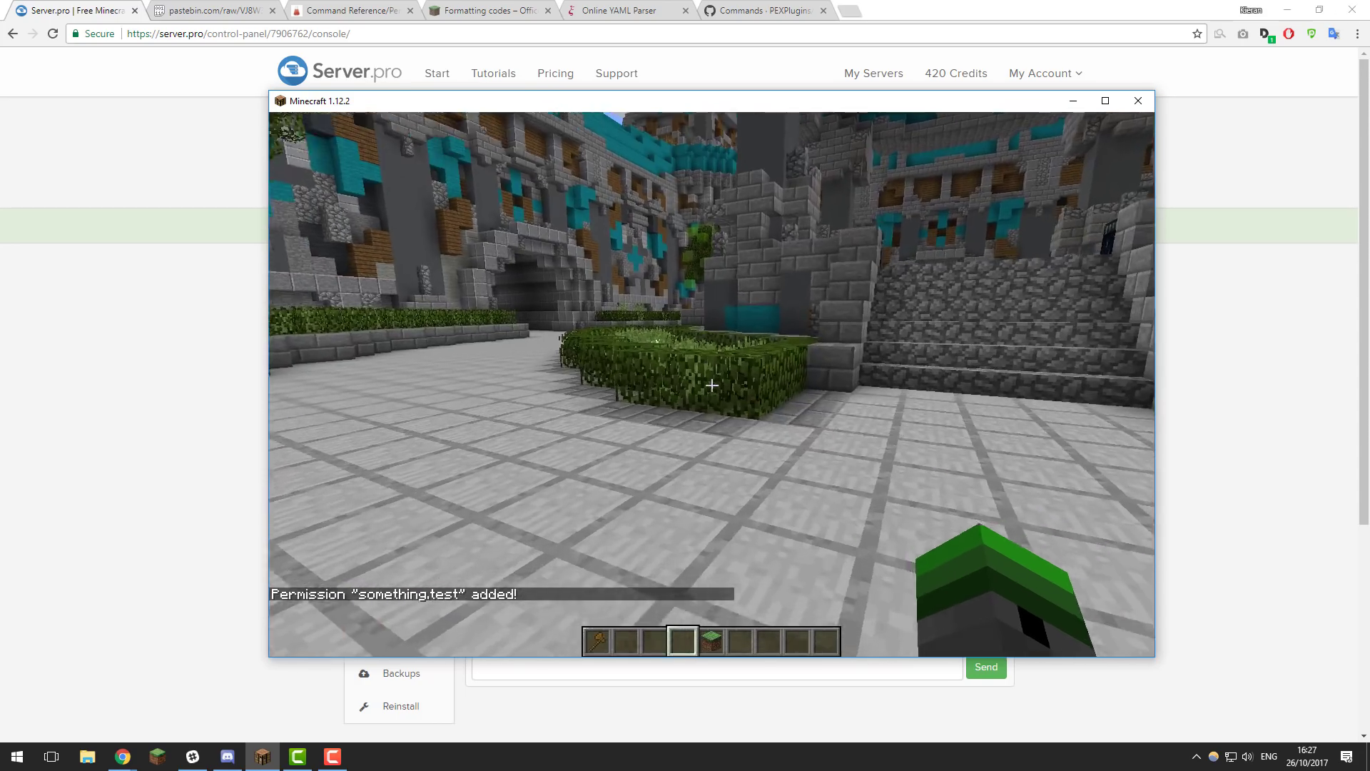
key("w")
key("w")
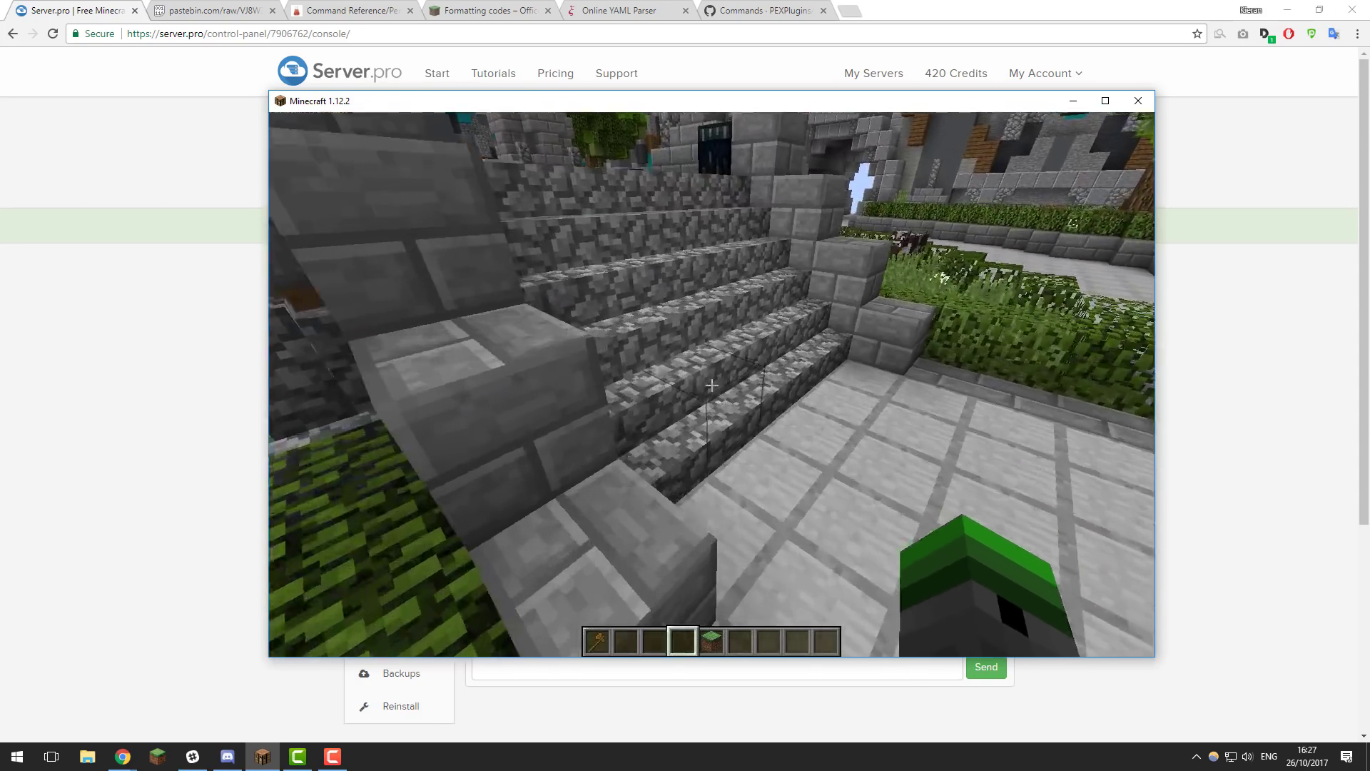
key("w")
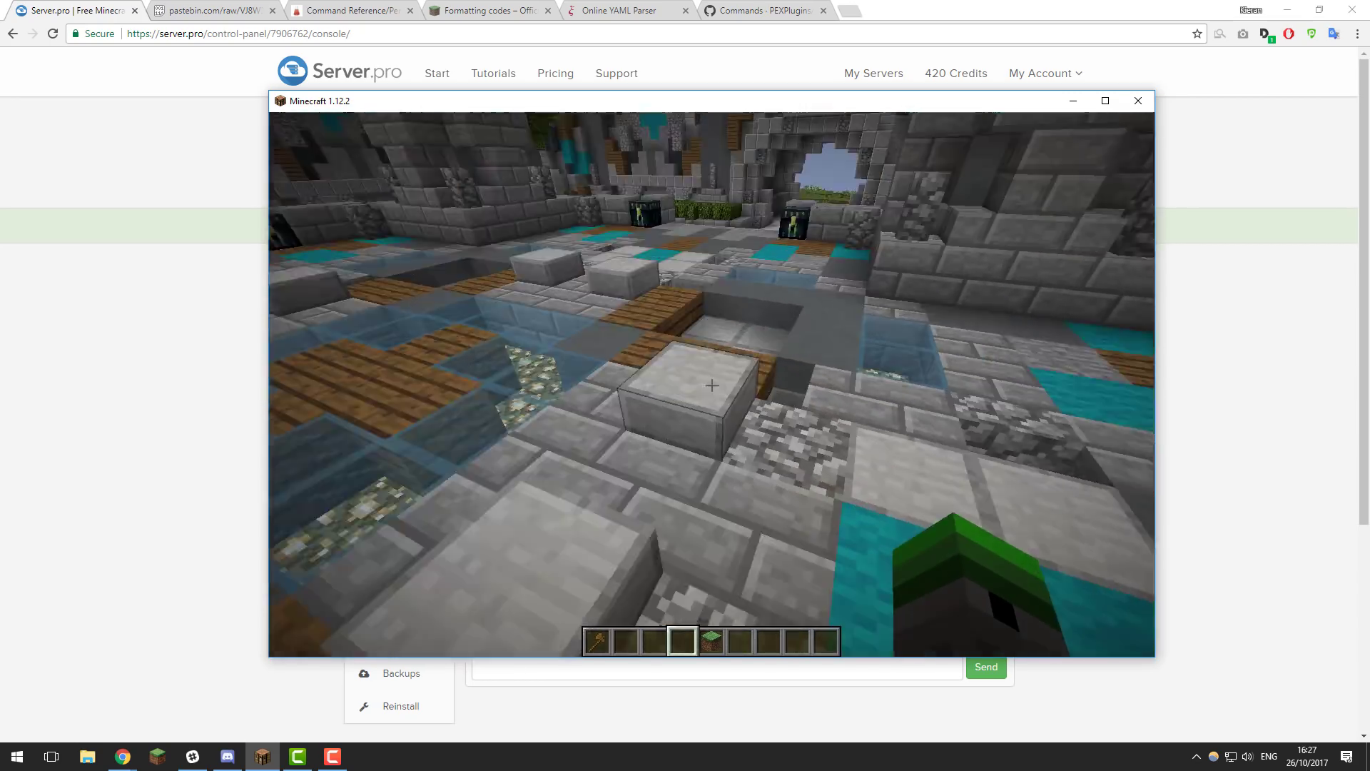
key("w")
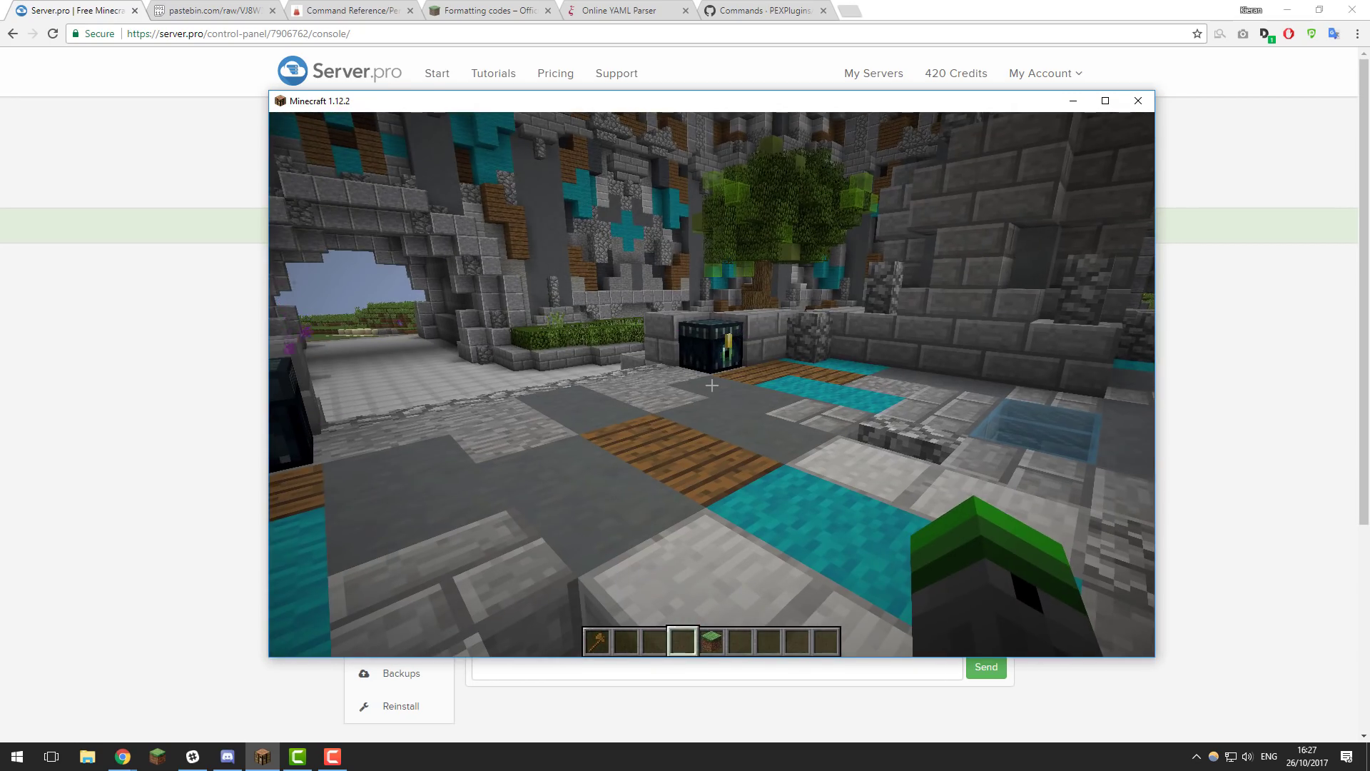
key("t")
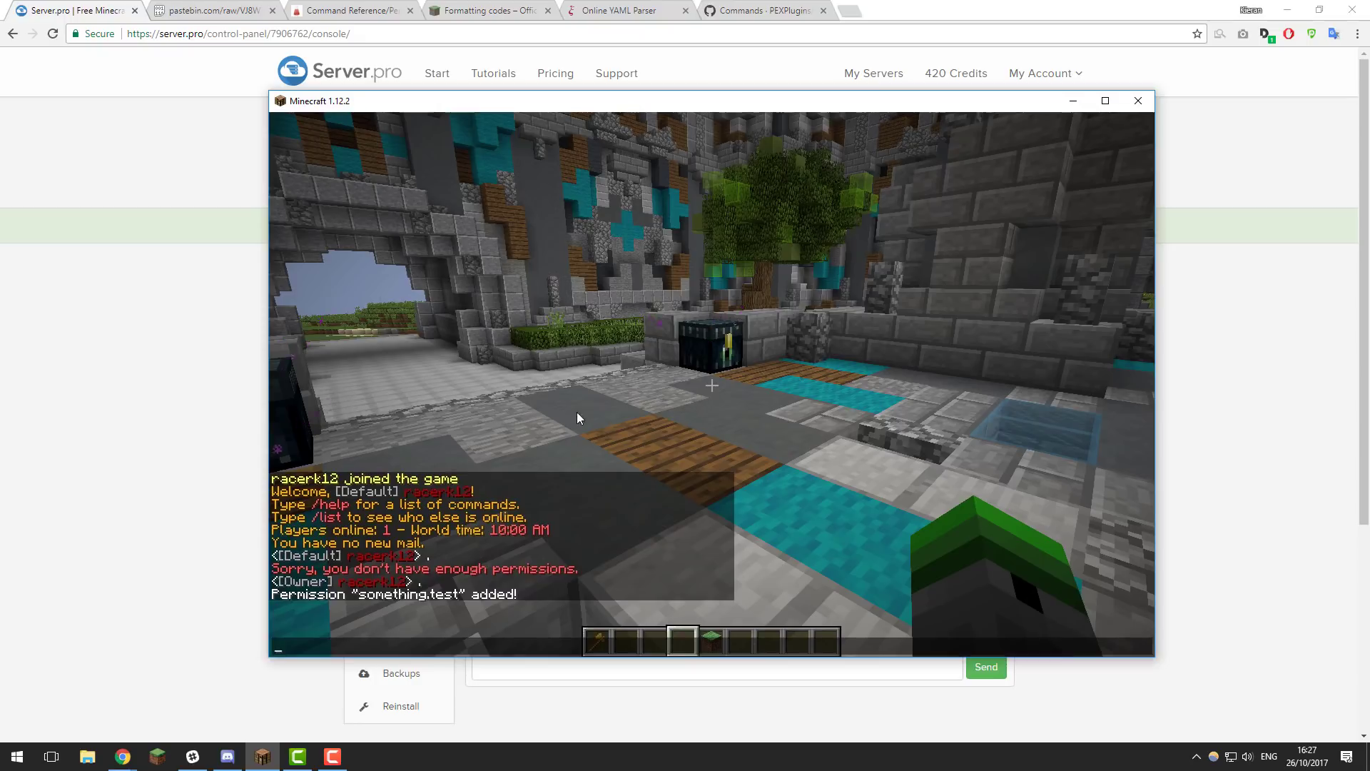
left_click(183, 366)
Open plugins > Essentials > config.yml in the file manager editor
left_click(400, 314)
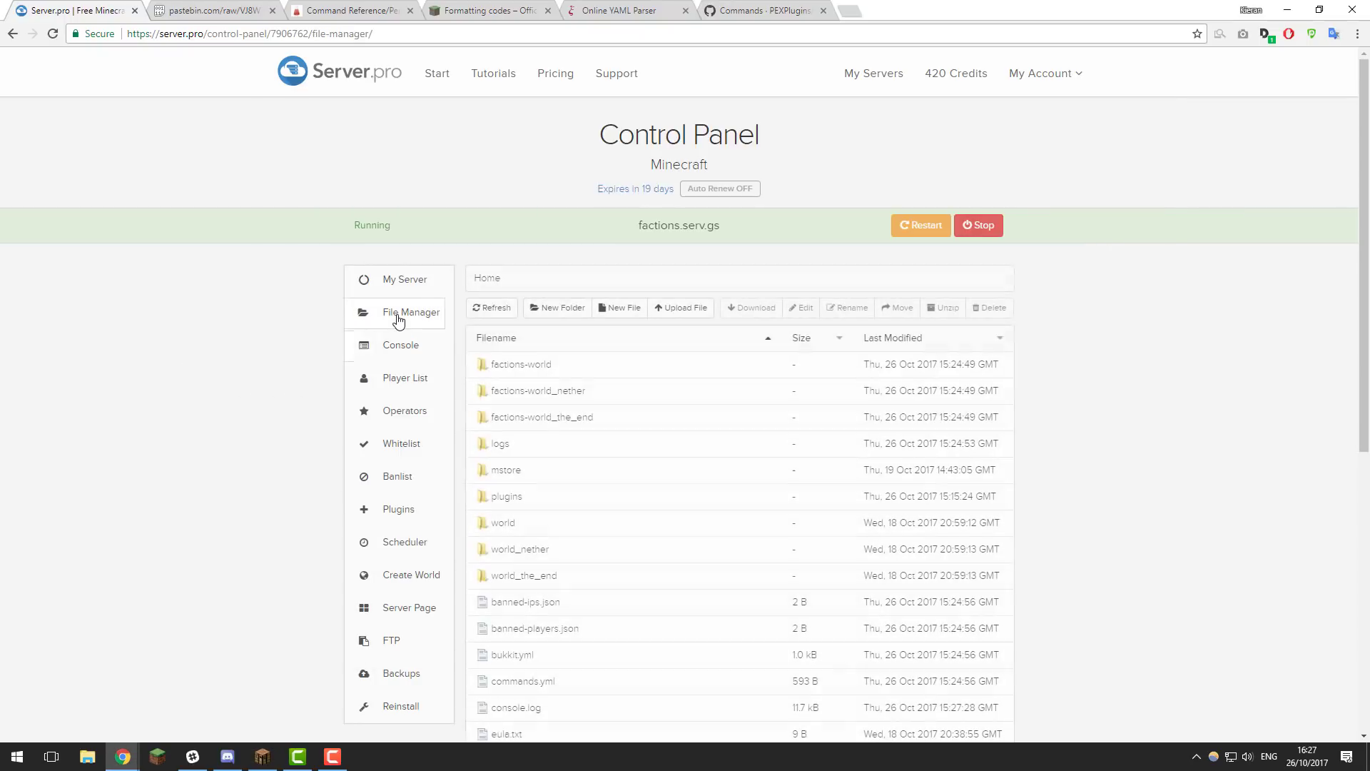
left_click(507, 497)
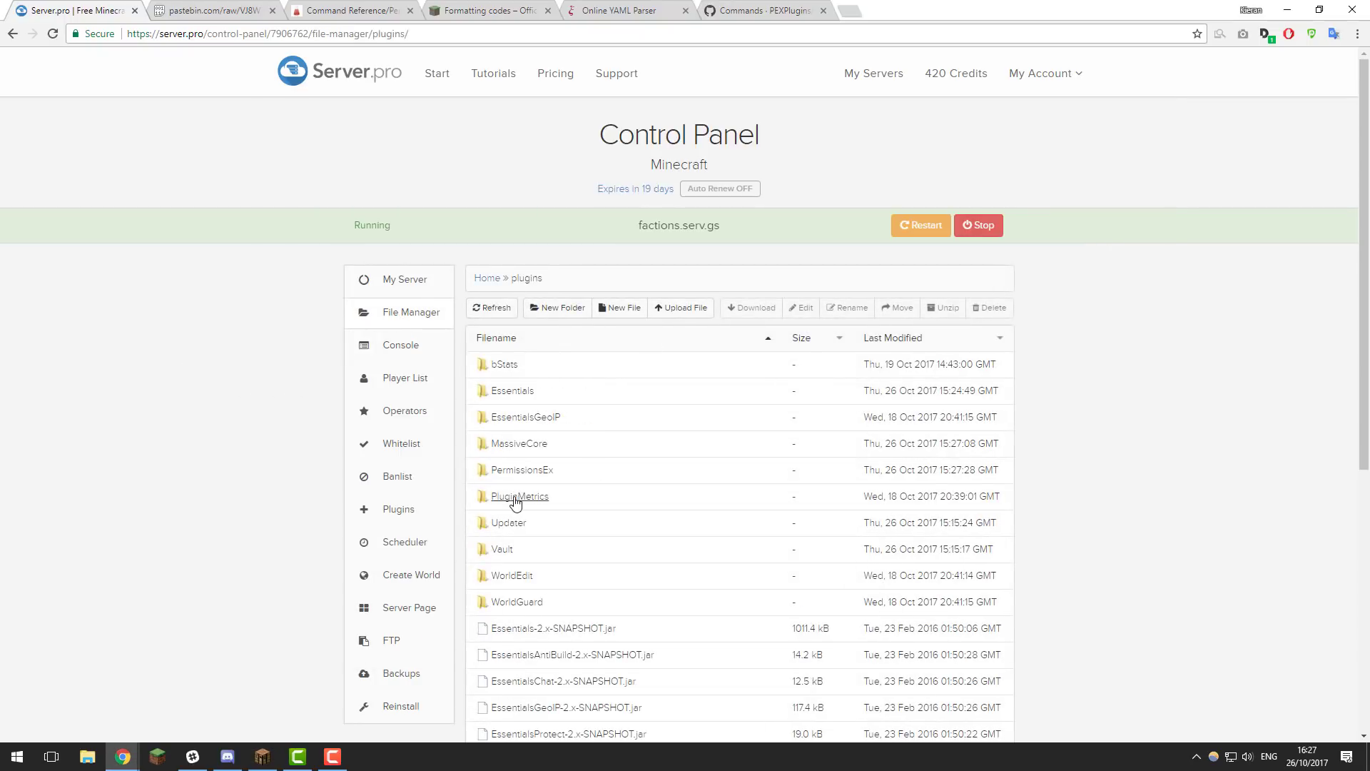
left_click(529, 396)
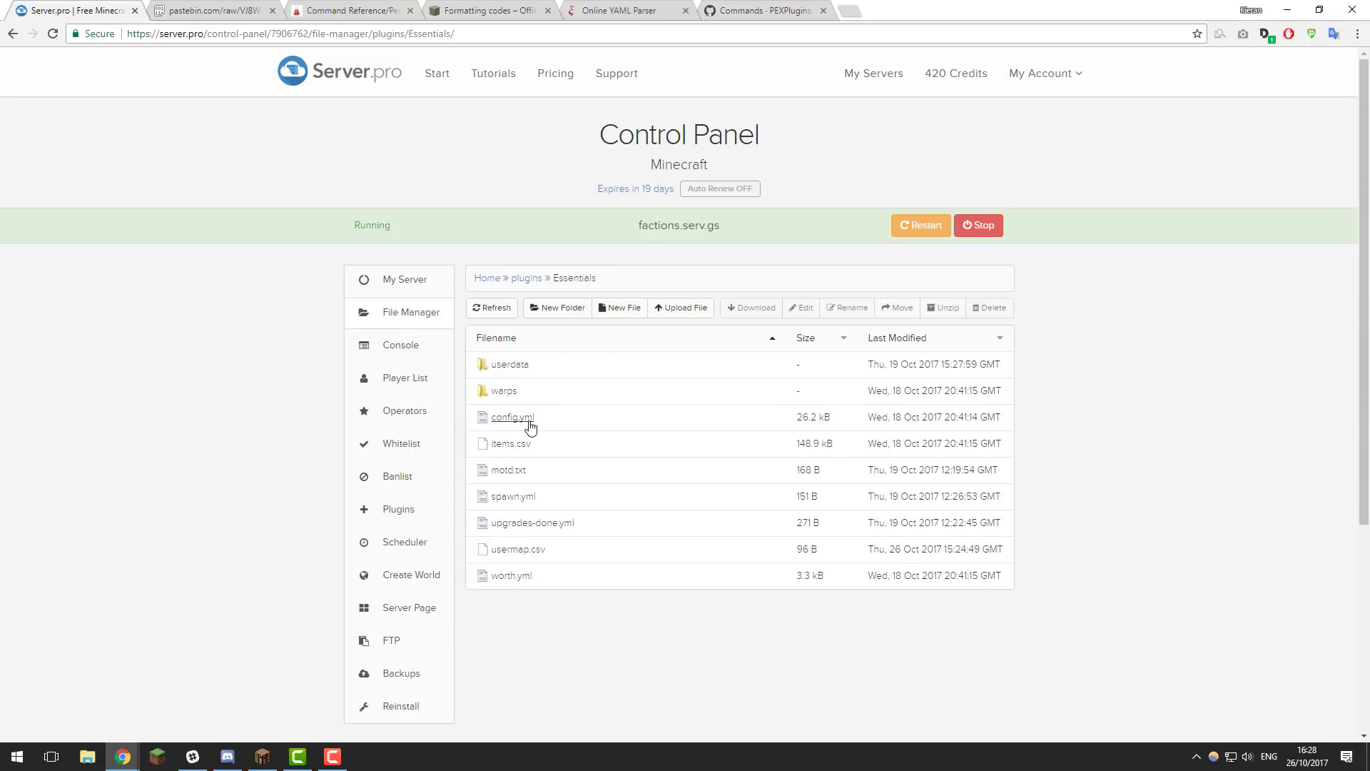
left_click(527, 421)
scroll(592, 400, "down", 20)
scroll(563, 366, "up", 1)
scroll(535, 386, "down", 2)
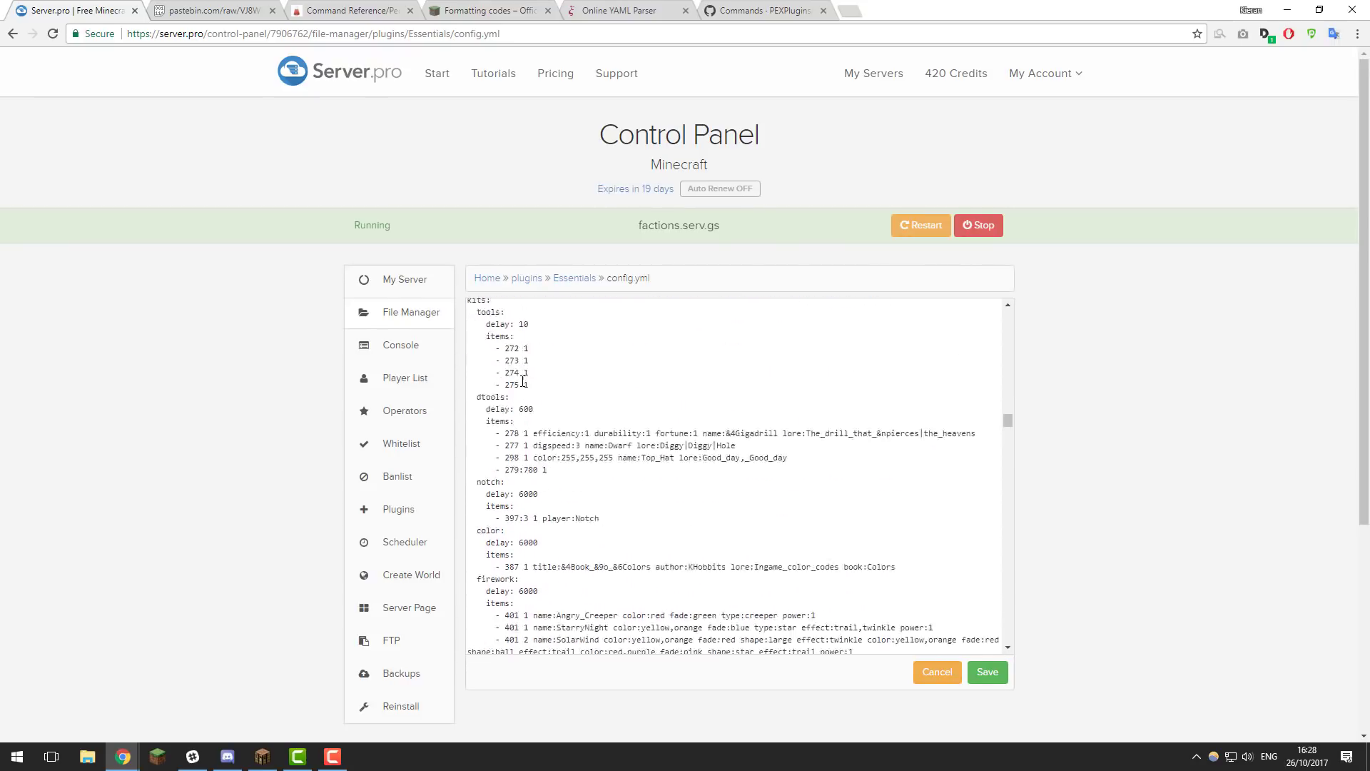
scroll(564, 400, "up", 2)
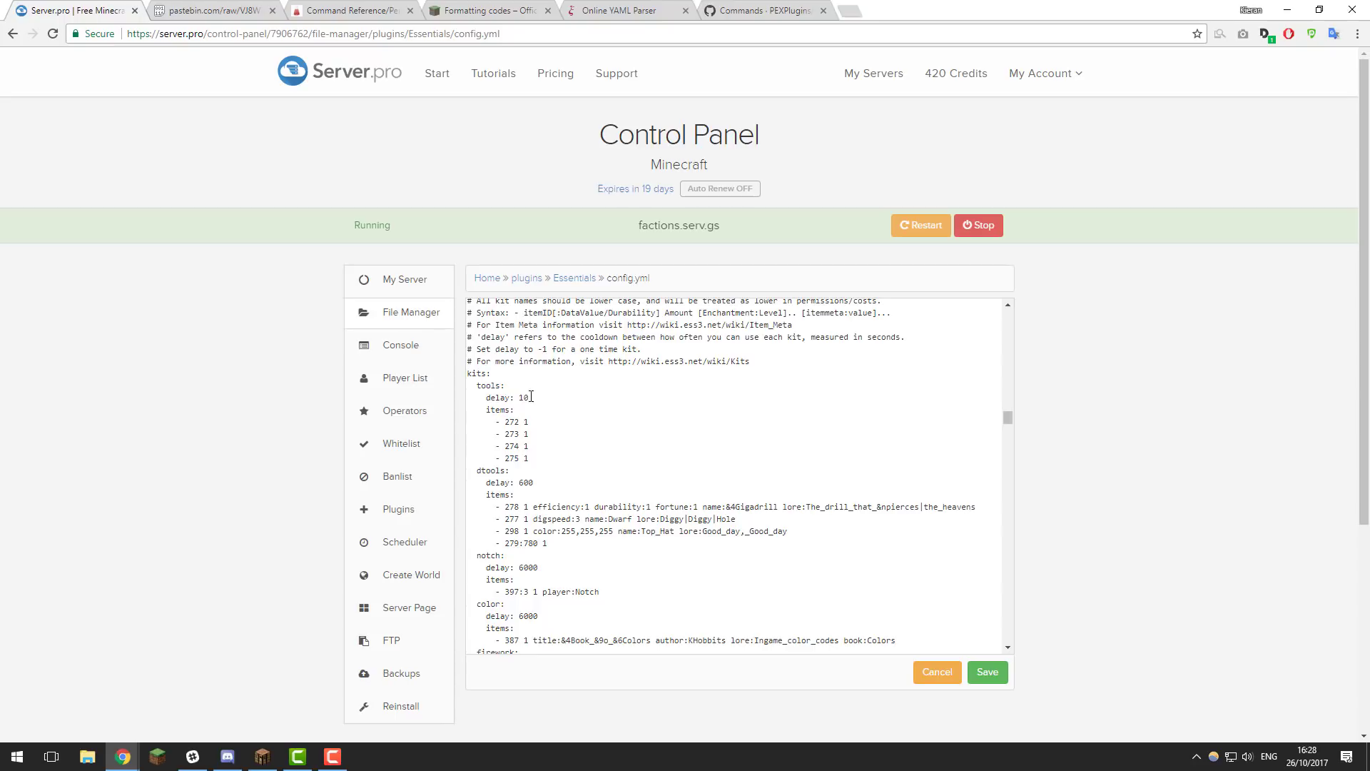
Delete the dtools, notch, color and firework kits and rename the tools kit to starter
double_click(488, 470)
double_click(486, 556)
double_click(489, 604)
scroll(493, 593, "down", 1)
double_click(494, 581)
scroll(584, 526, "down", 1)
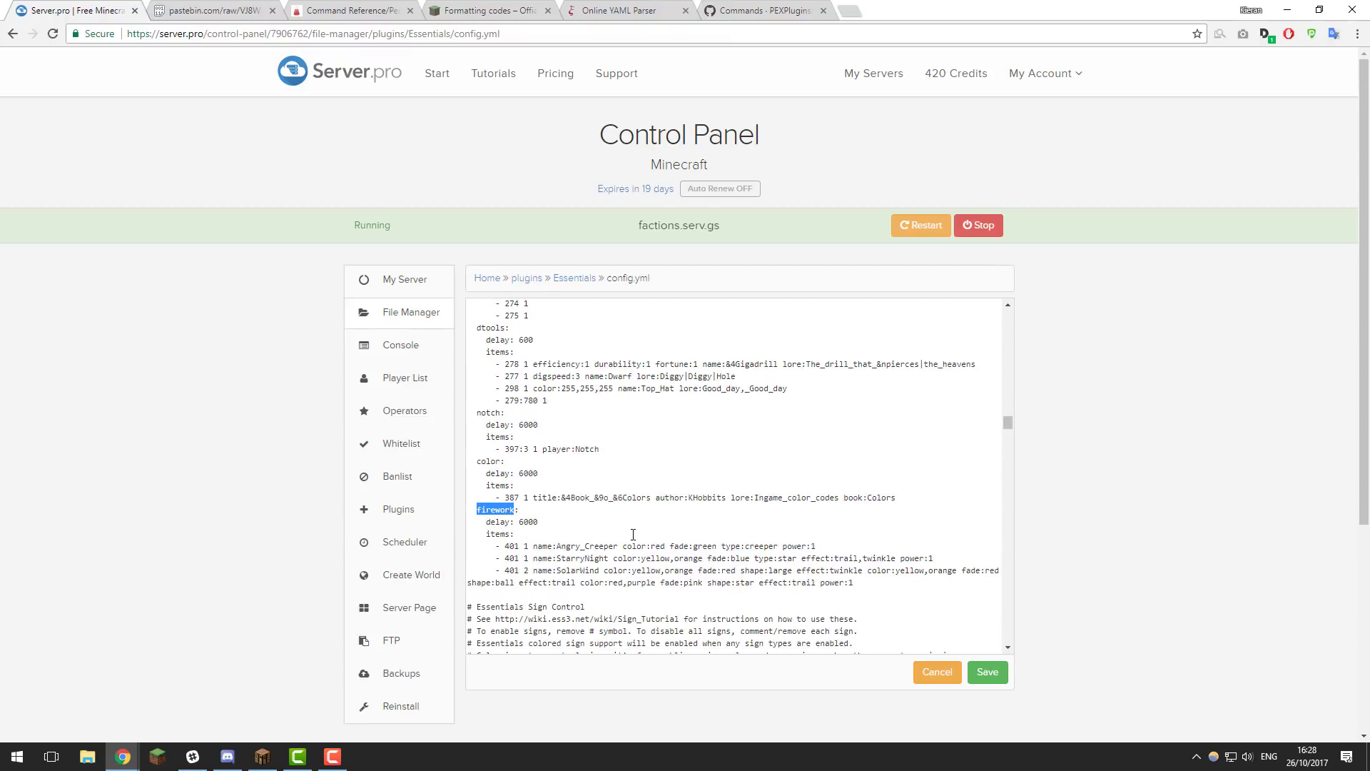
scroll(628, 521, "up", 2)
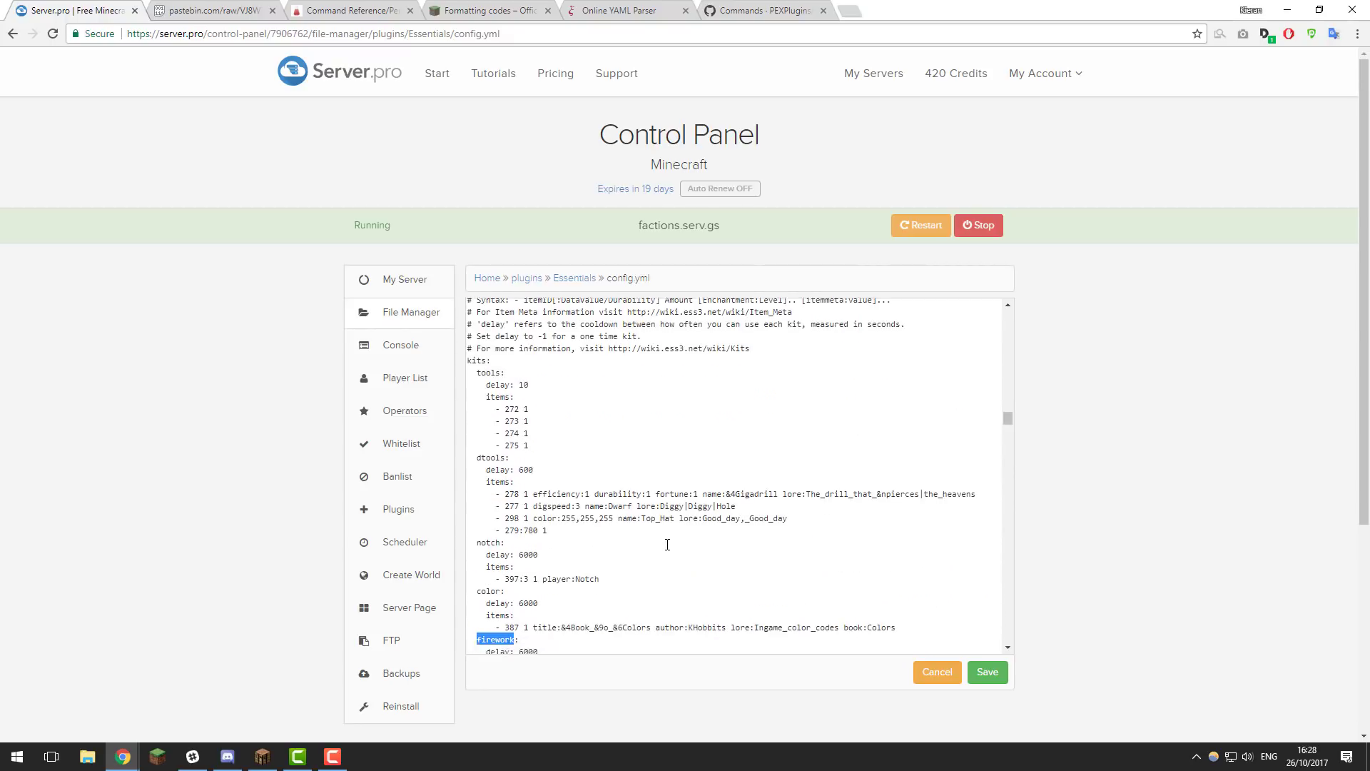
scroll(682, 491, "down", 2)
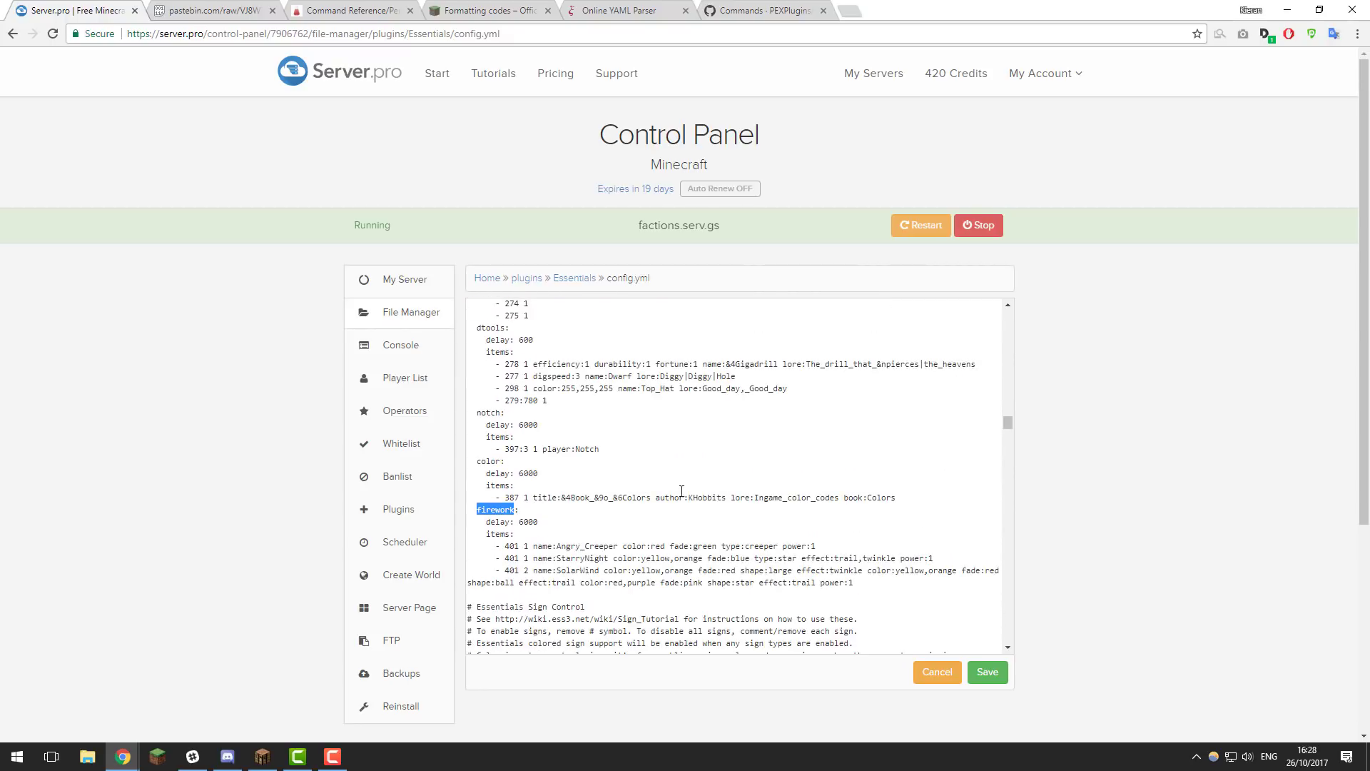
left_click_drag(891, 581, 468, 470)
scroll(500, 461, "up", 2)
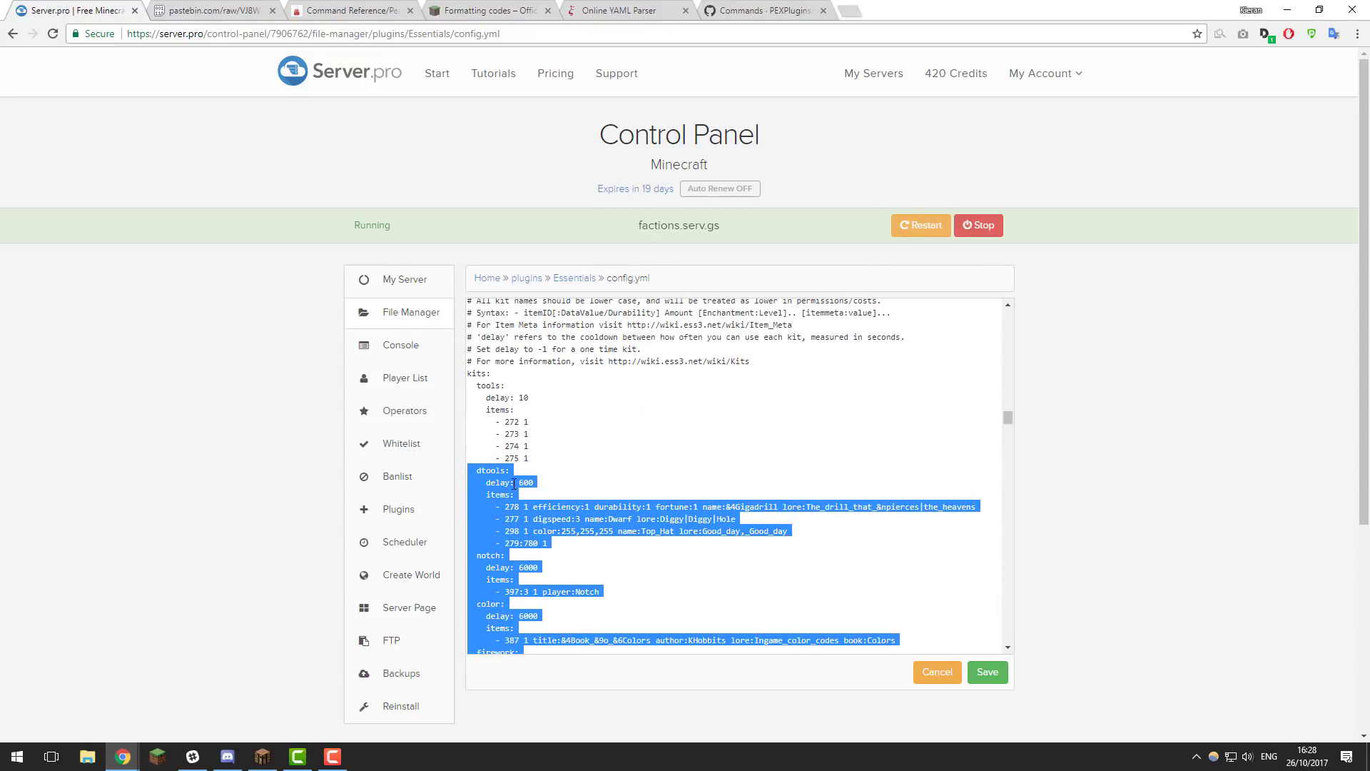
key("BackSpace")
key("BackSpace")
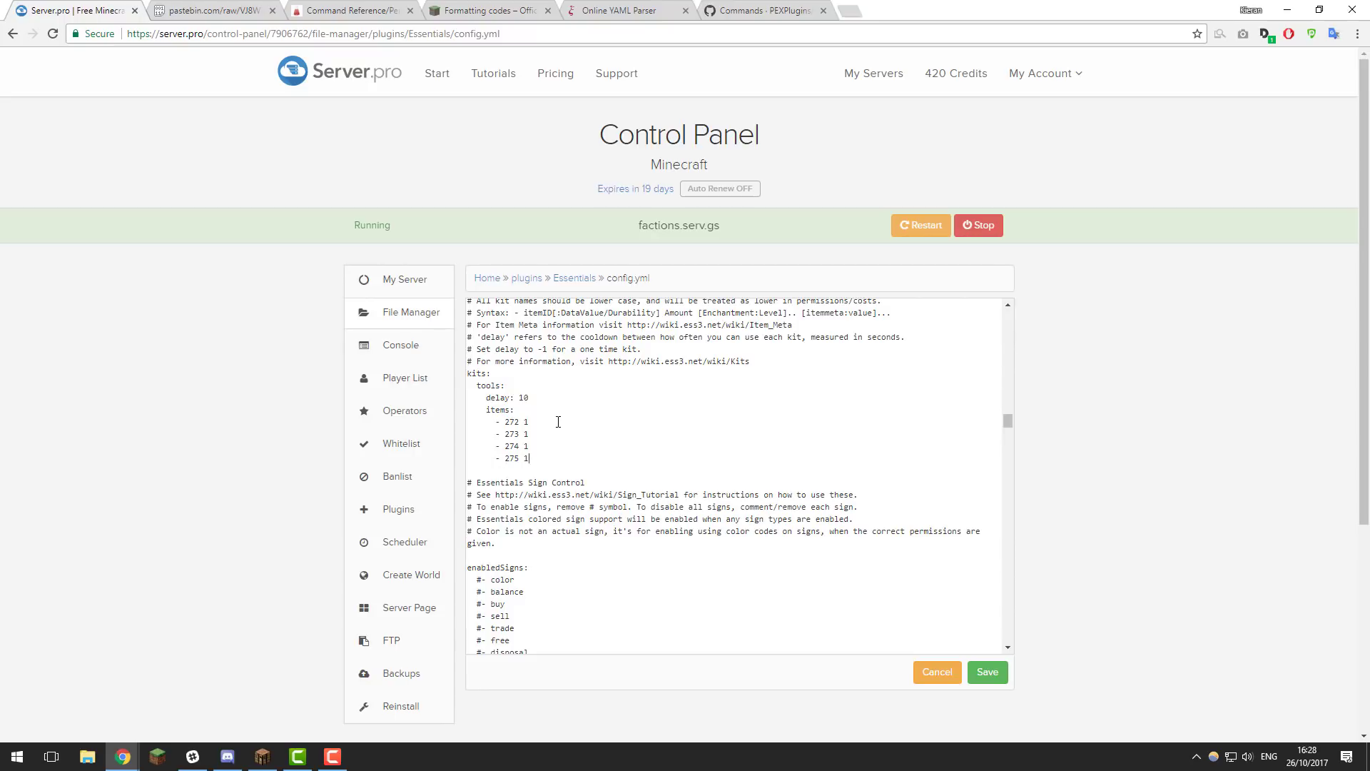
double_click(488, 385)
type("starter:")
Search Google for how many seconds are in a day
left_click(850, 12)
type("how many")
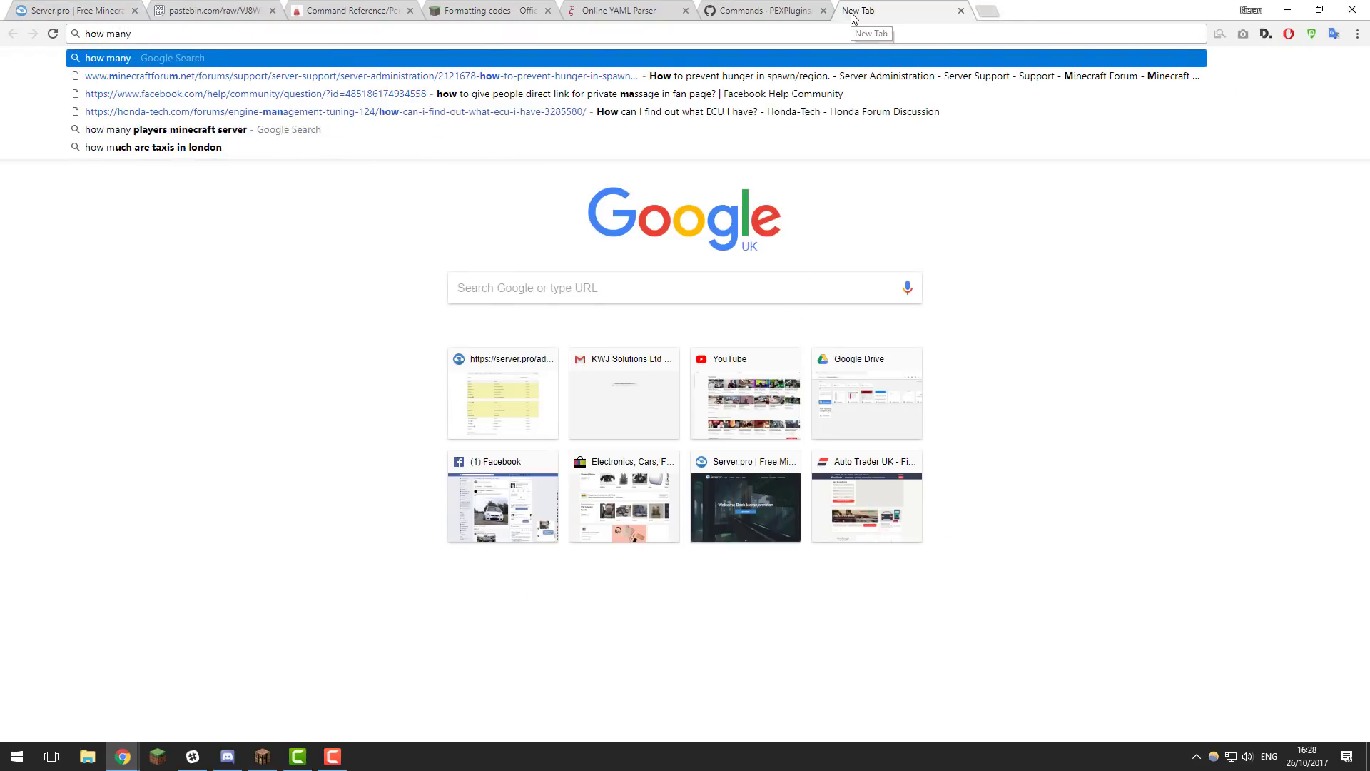
type(" seconds are in a day")
key("Return")
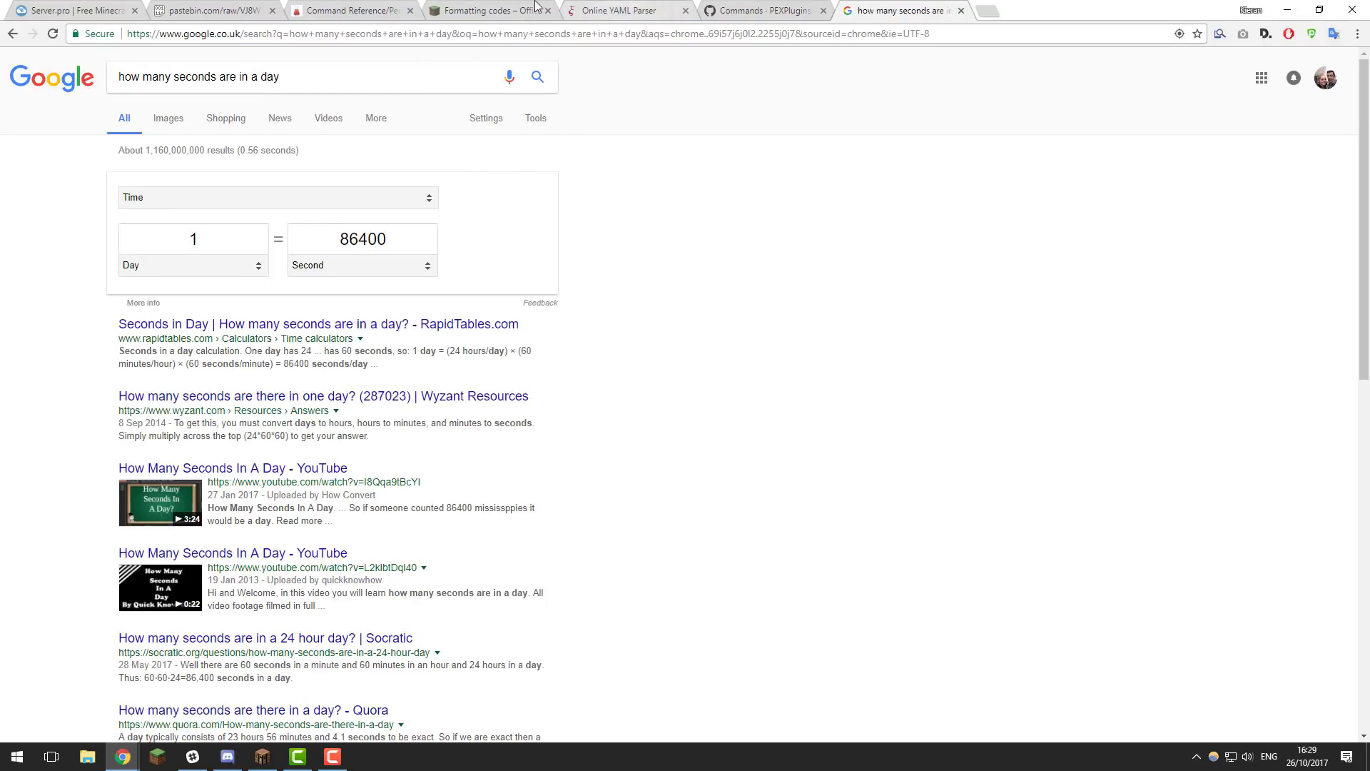
Set the starter kit delay to 86400 and delete its four old item lines
left_click(74, 9)
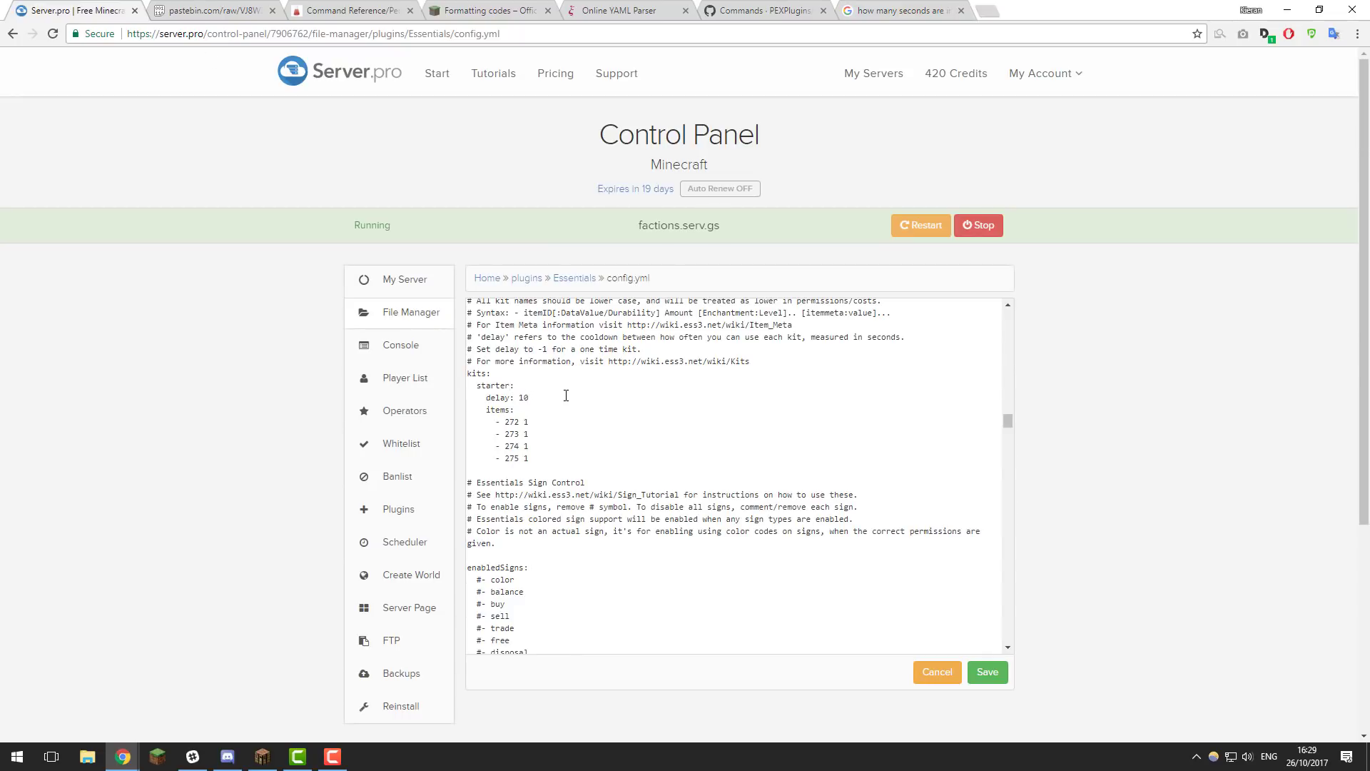
key("BackSpace")
type("86400")
left_click_drag(536, 456, 507, 422)
key("BackSpace")
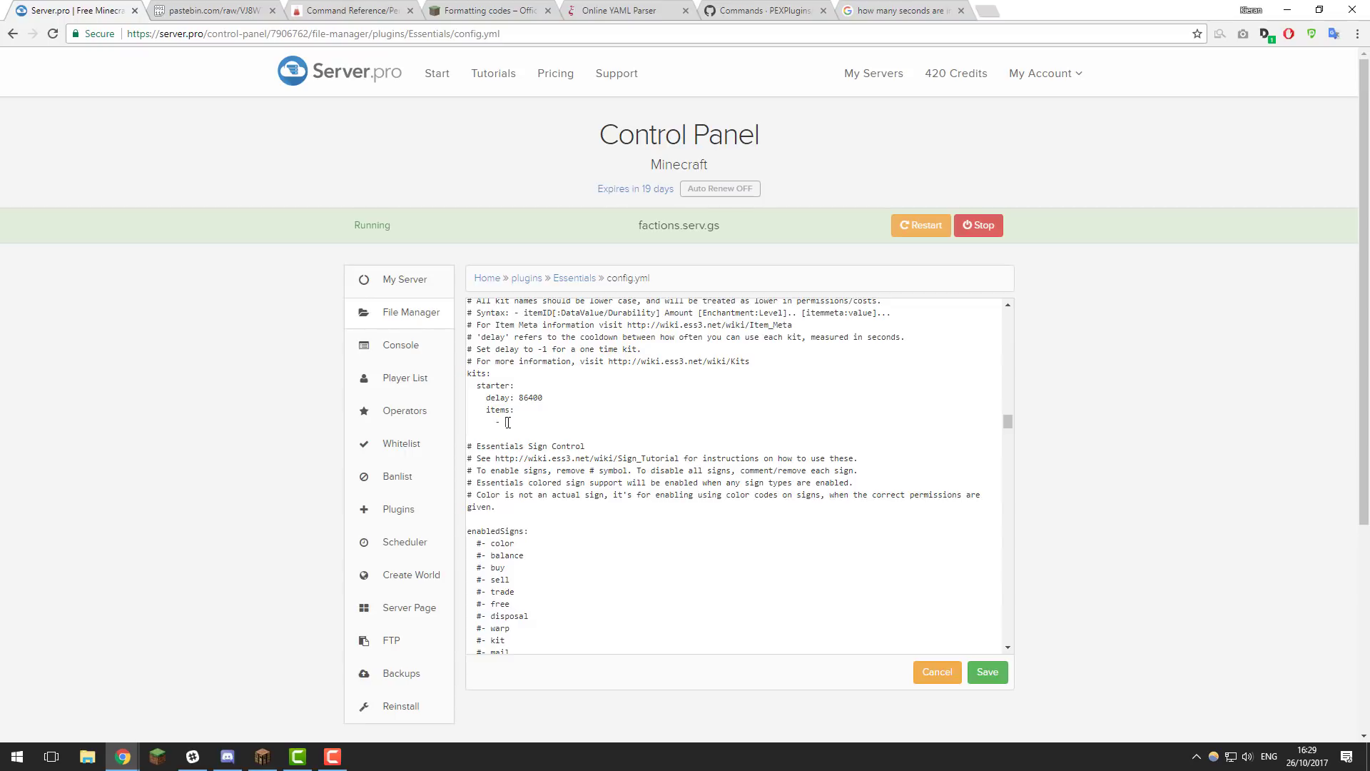
Look up the iron sword ID and add '- 267 1' under starter items
left_click(900, 10)
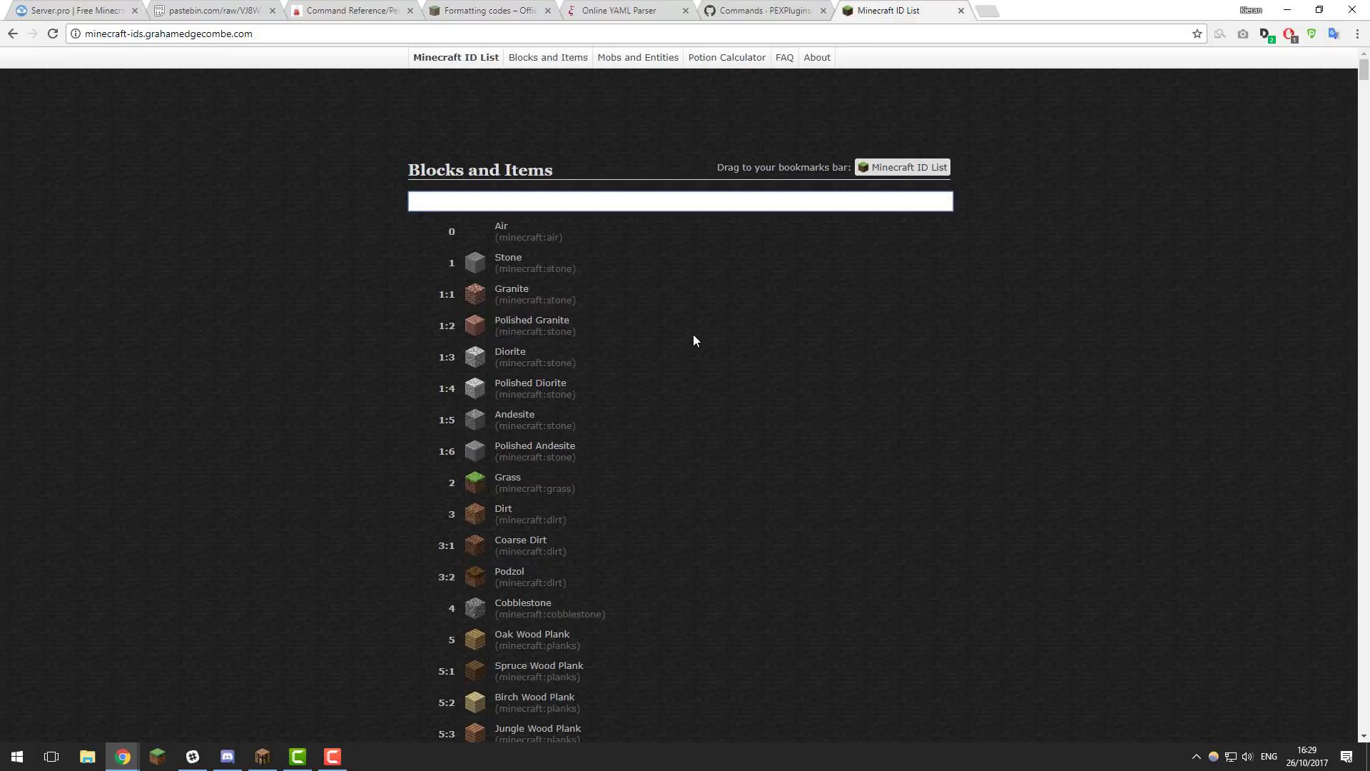
left_click(498, 206)
type("iron")
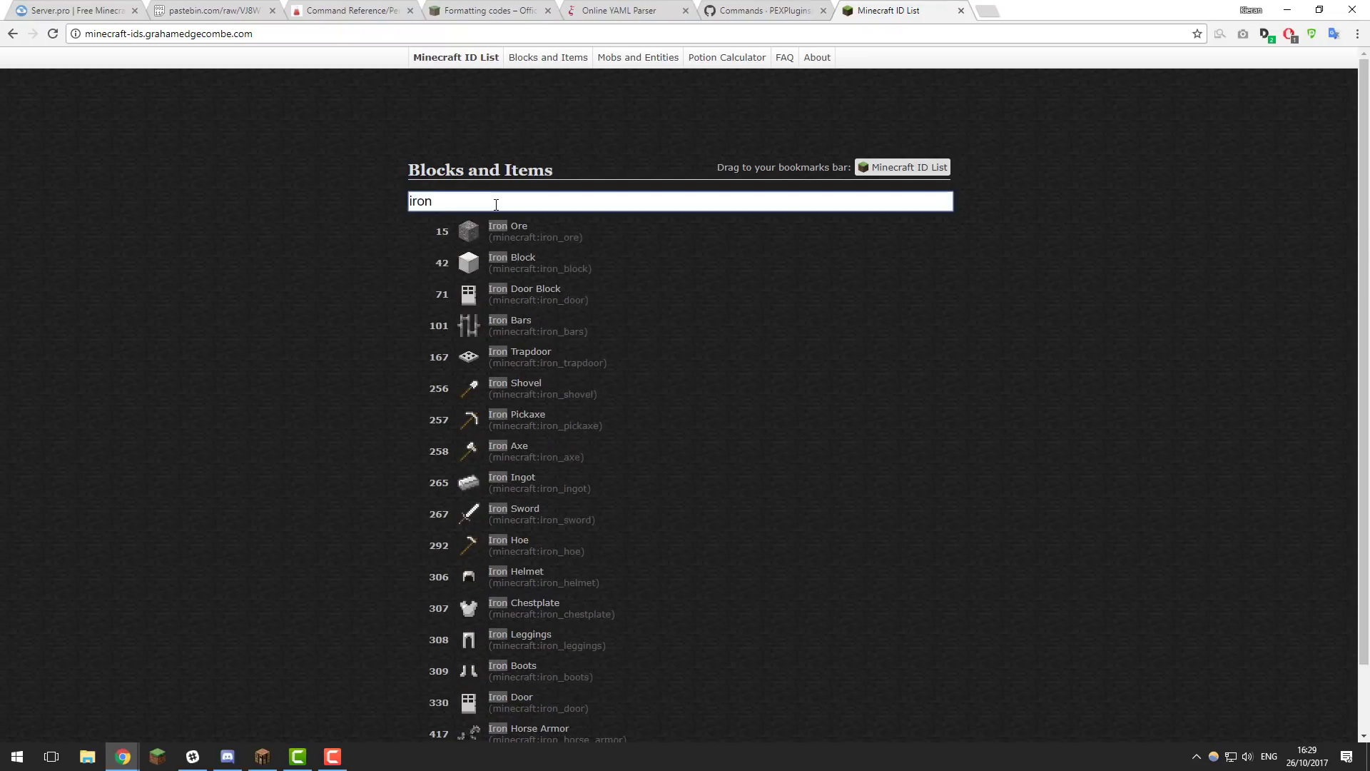
type(" sword")
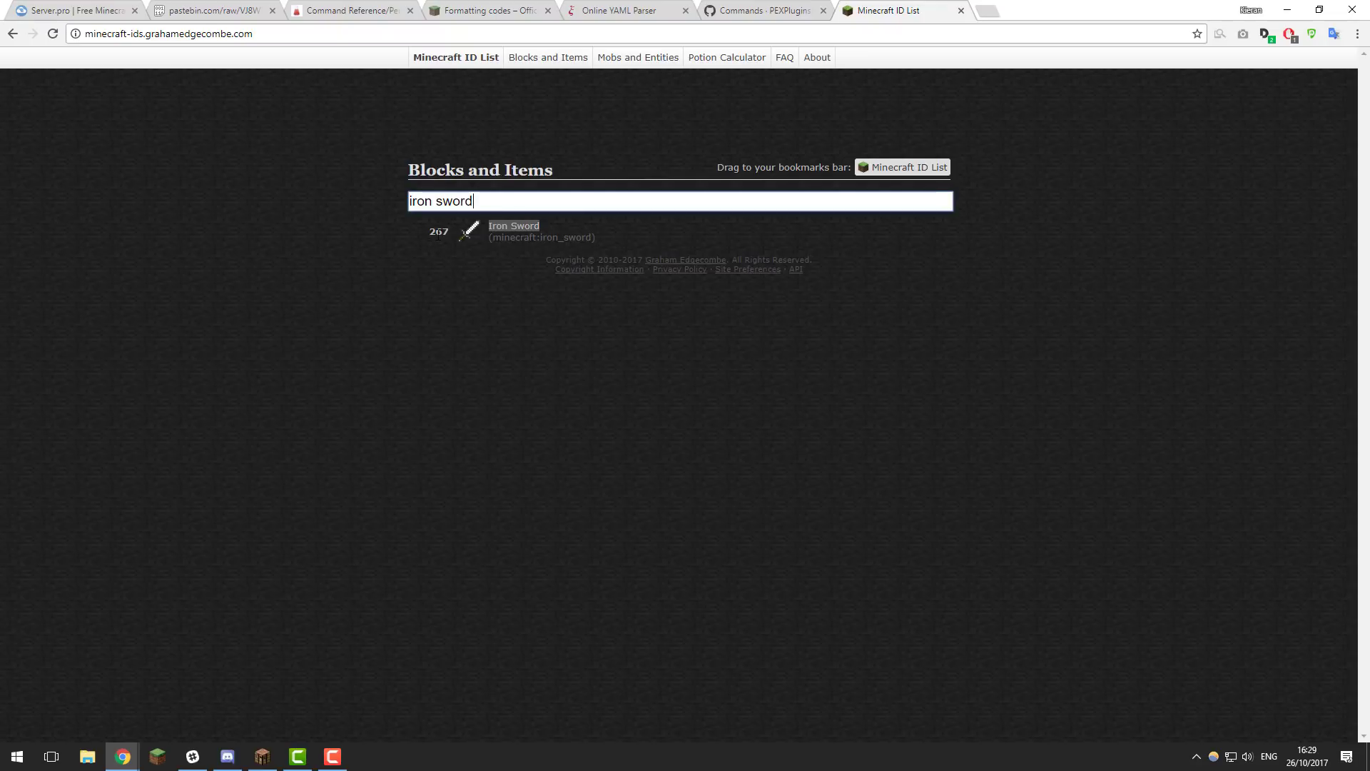
double_click(438, 231)
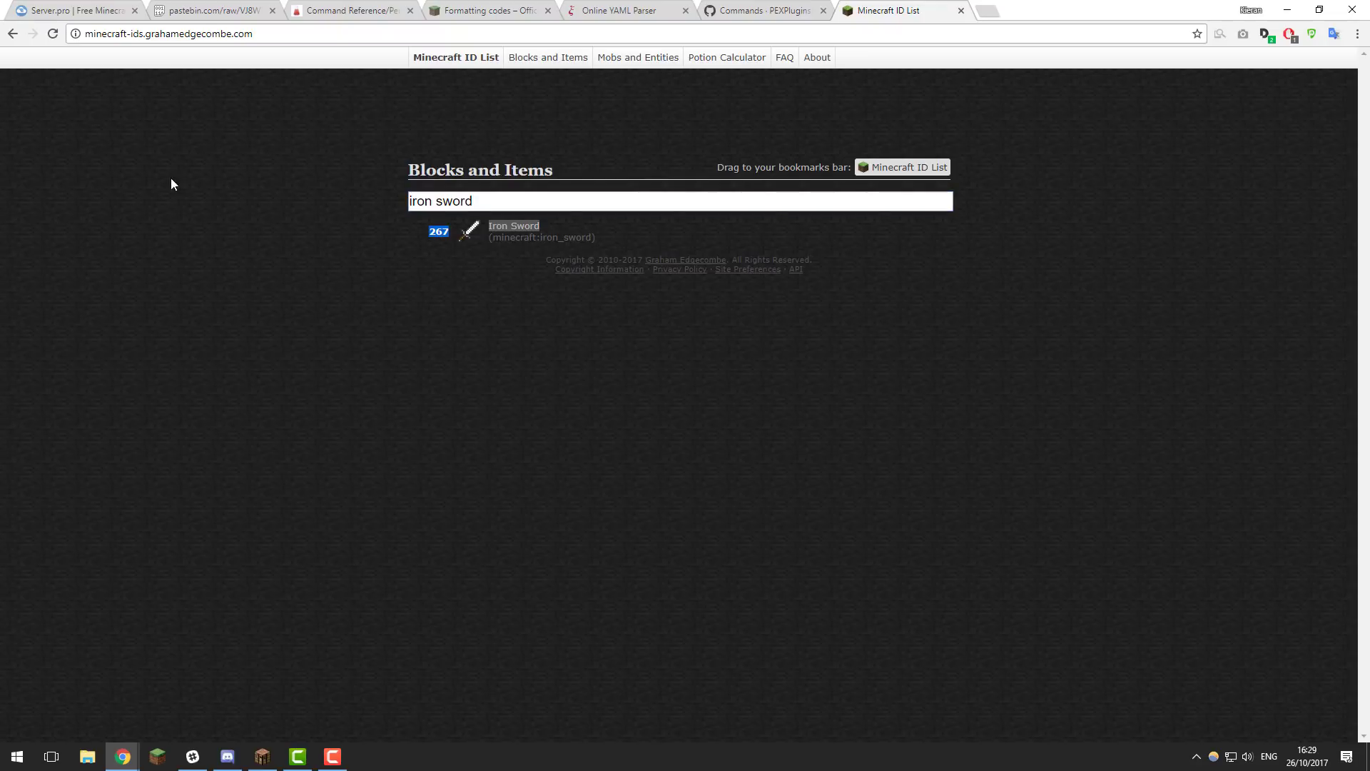
left_click(74, 8)
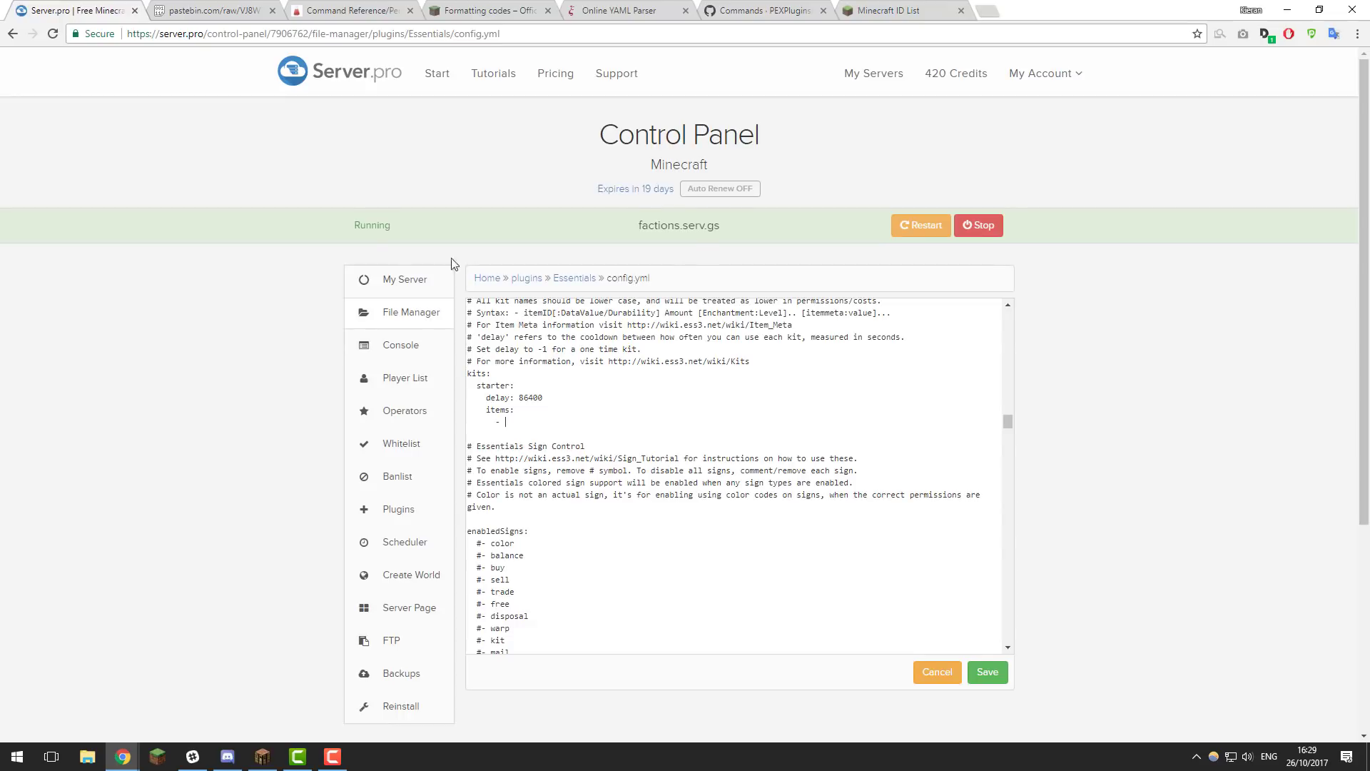
left_click(496, 421)
type("- 267 1")
scroll(507, 421, "up", 1)
key("Return")
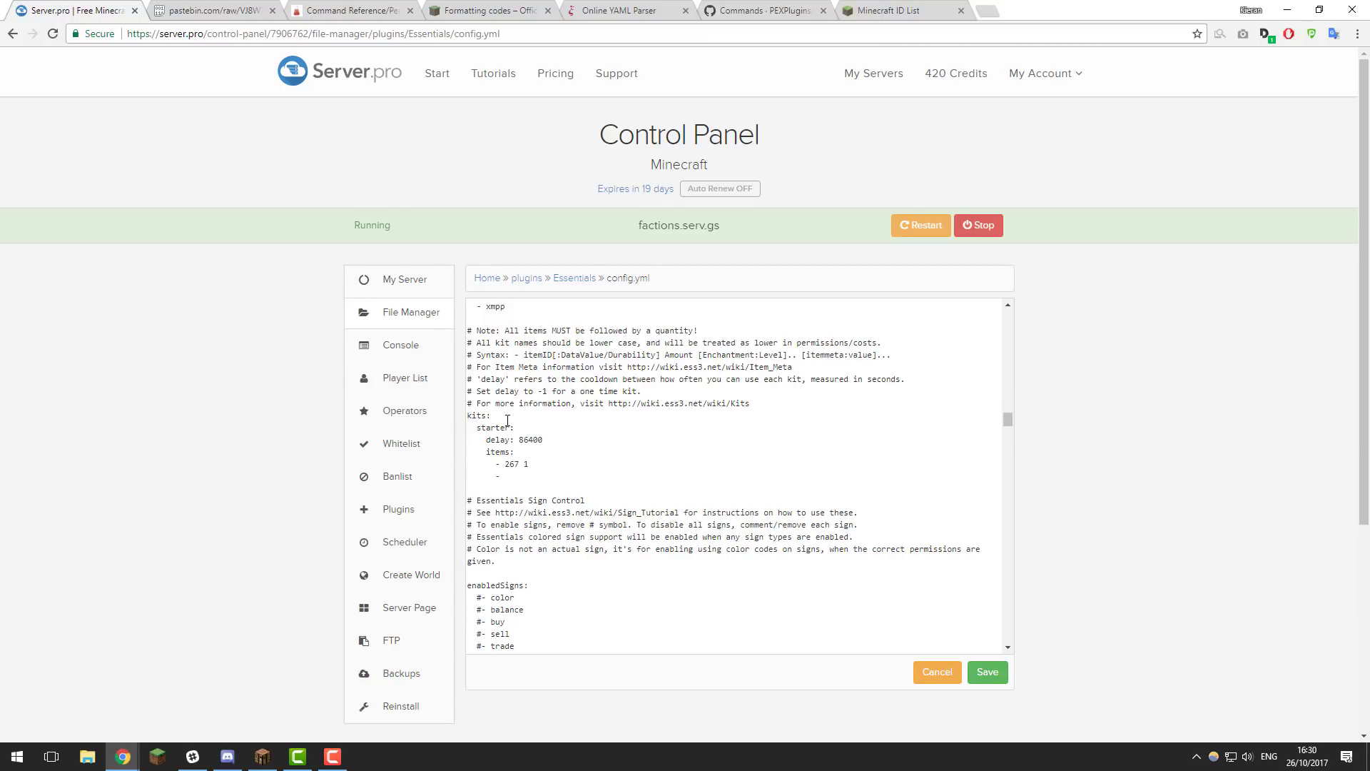
Add the iron armour items '- 306 1', '- 307 1', '- 308 1' and '- 309 1'
left_click(878, 13)
double_click(468, 201)
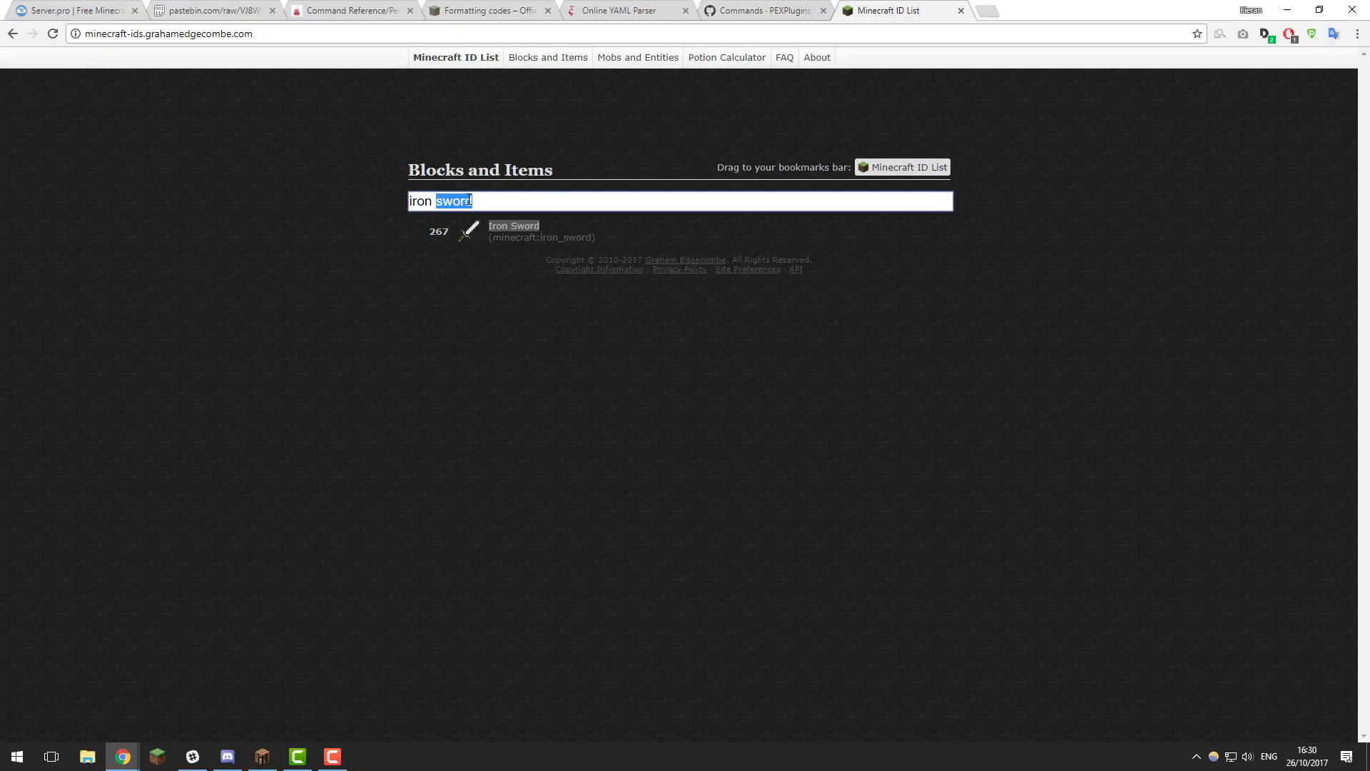
key("BackSpace")
scroll(502, 465, "down", 1)
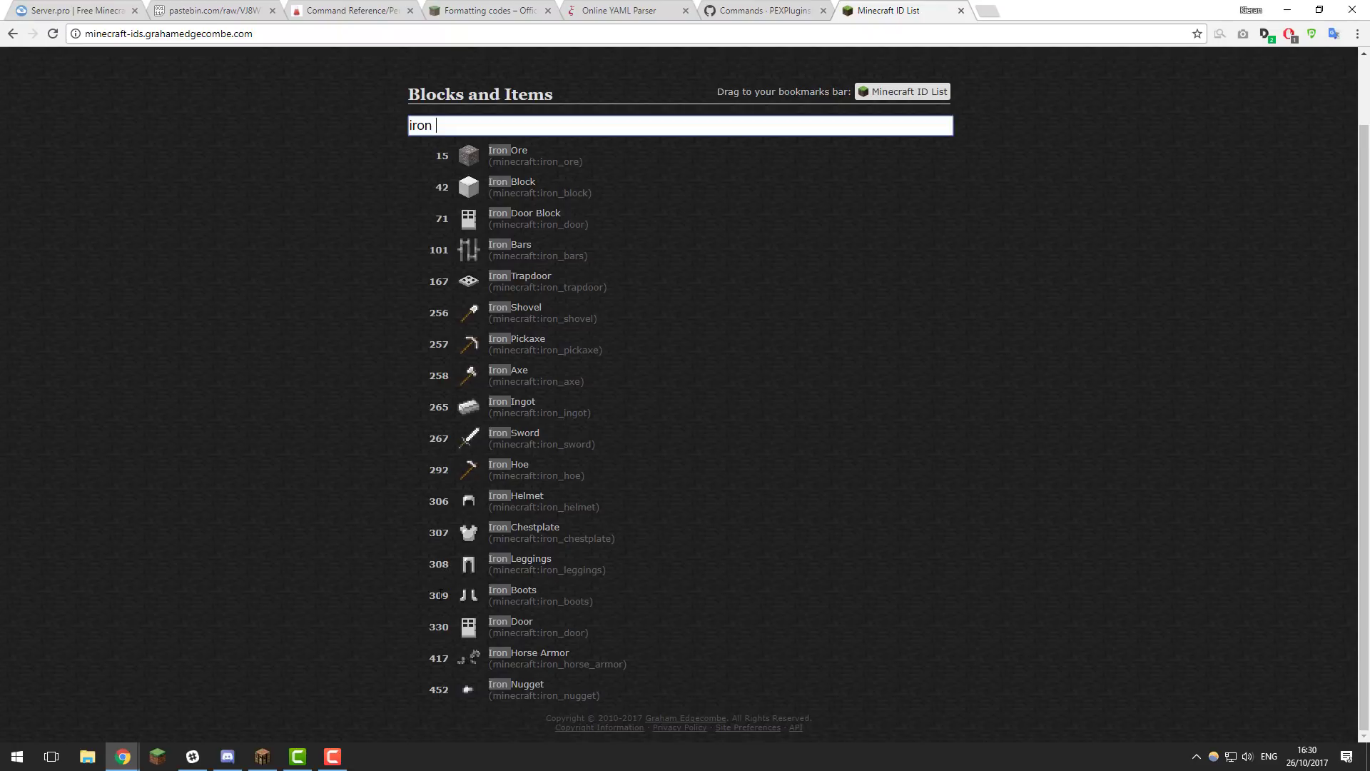
key("ctrl+Tab")
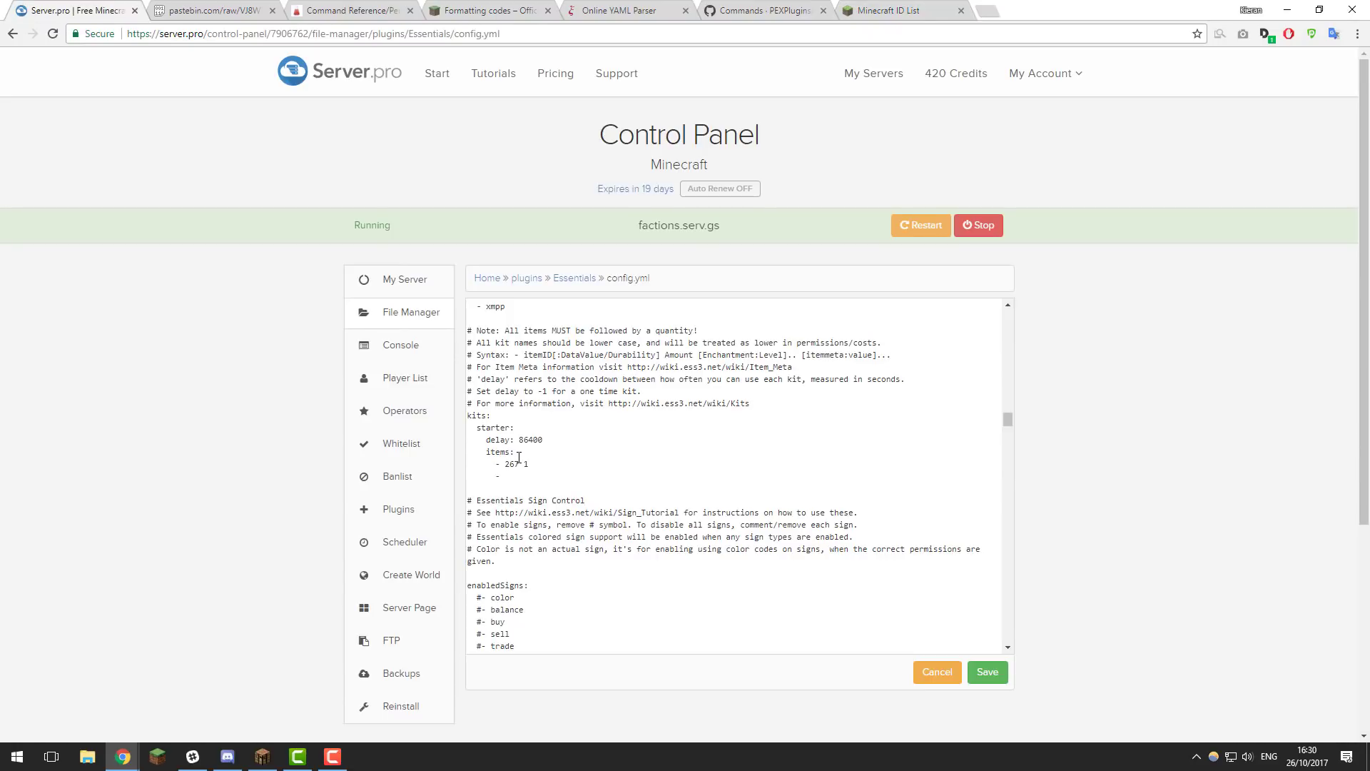
type("06 1")
key("Return")
type("- 307 1")
key("Return")
type("- 308 1")
key("Return")
type("- 309 1")
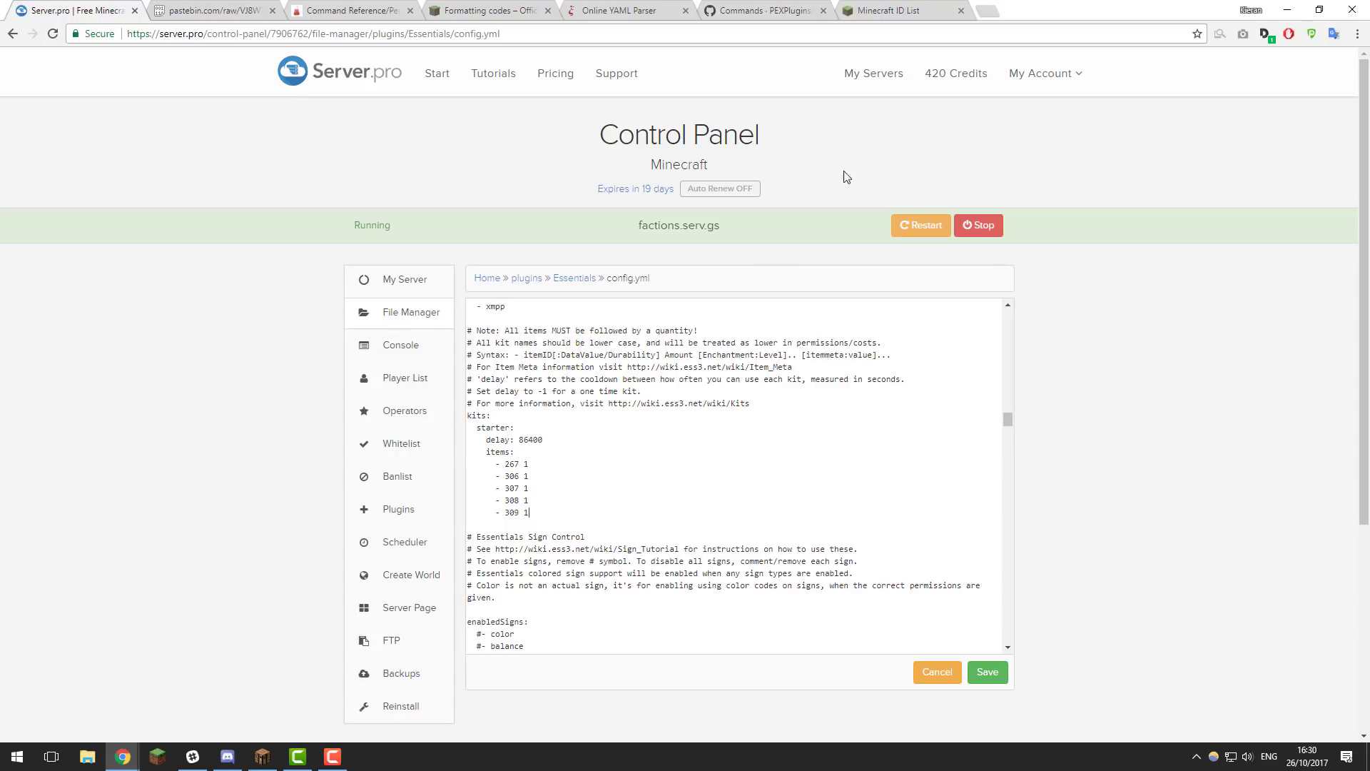
Look up bread and add '- 297 10' to the starter items
key("ctrl+shift+Tab")
key("ctrl+a")
type("bread")
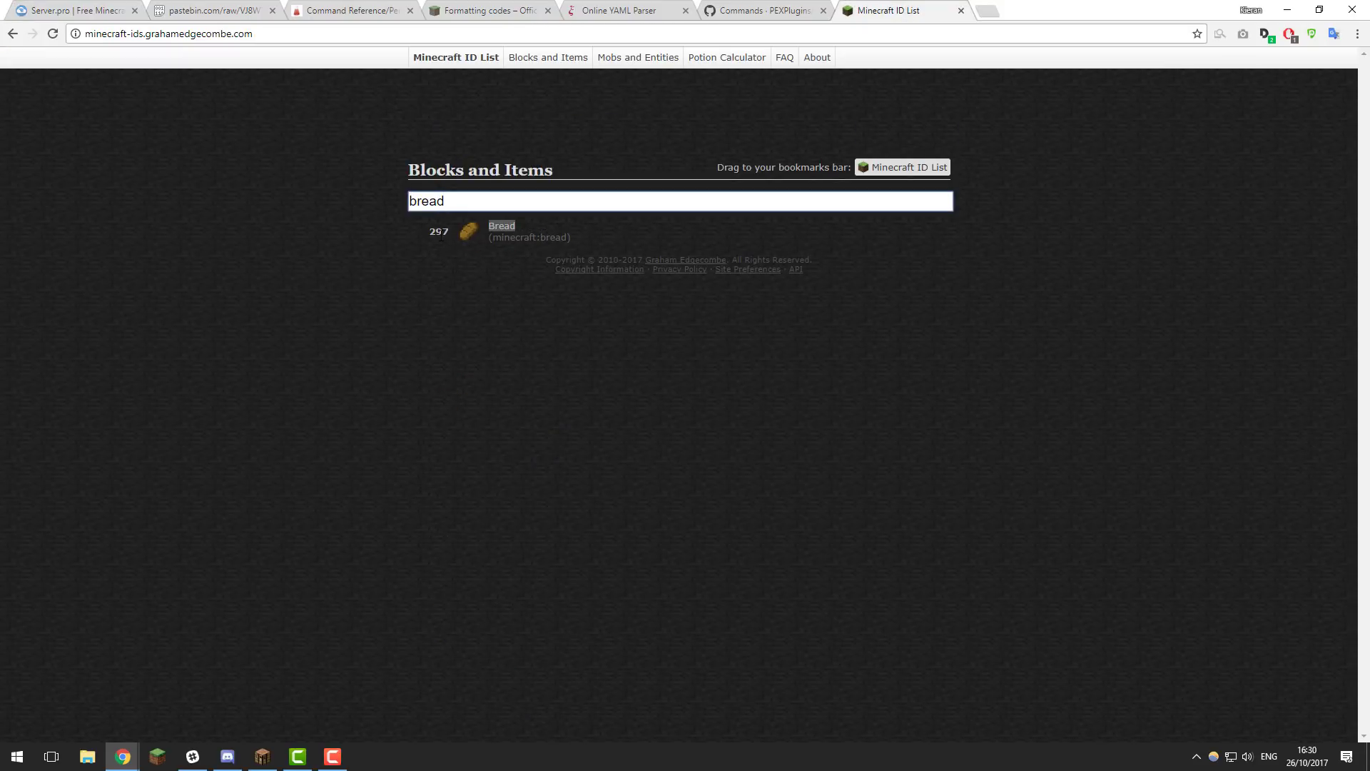
key("ctrl+Tab")
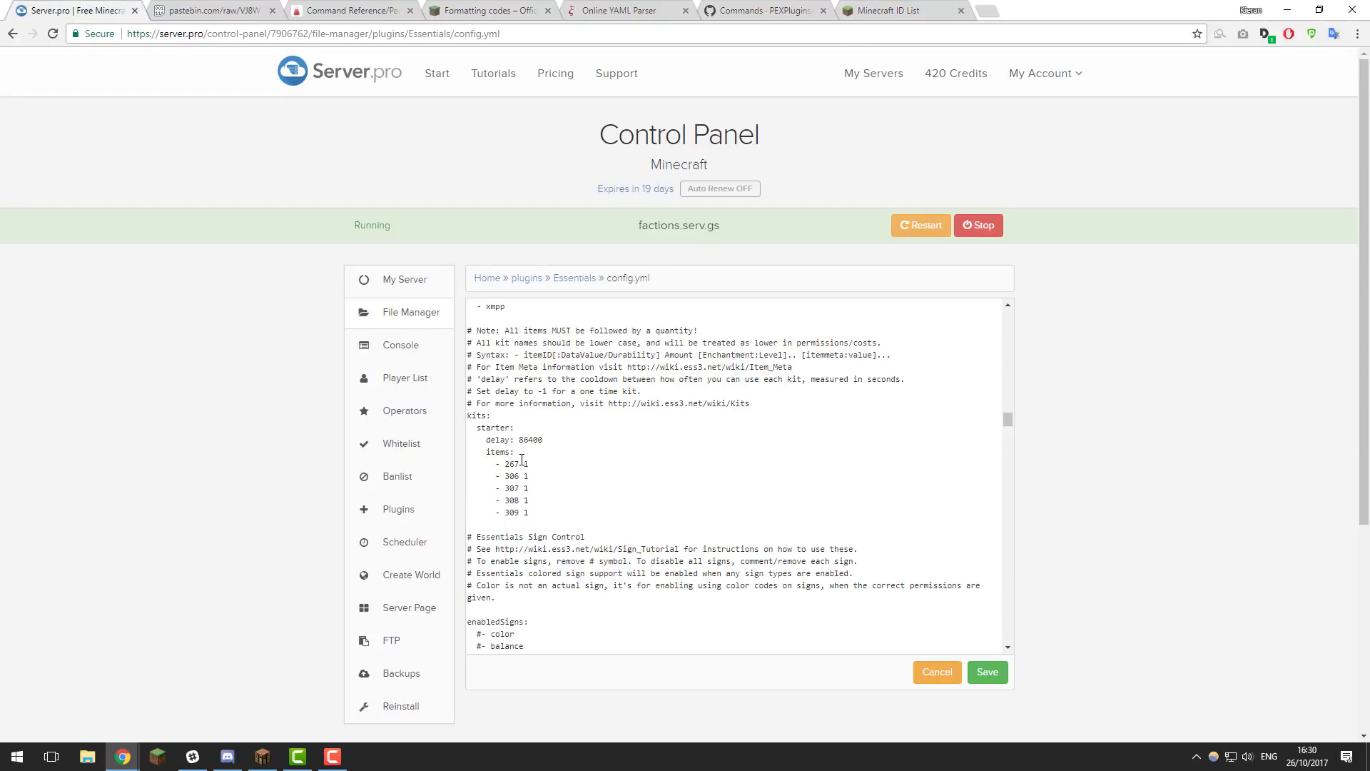
key("Return")
type("- 297")
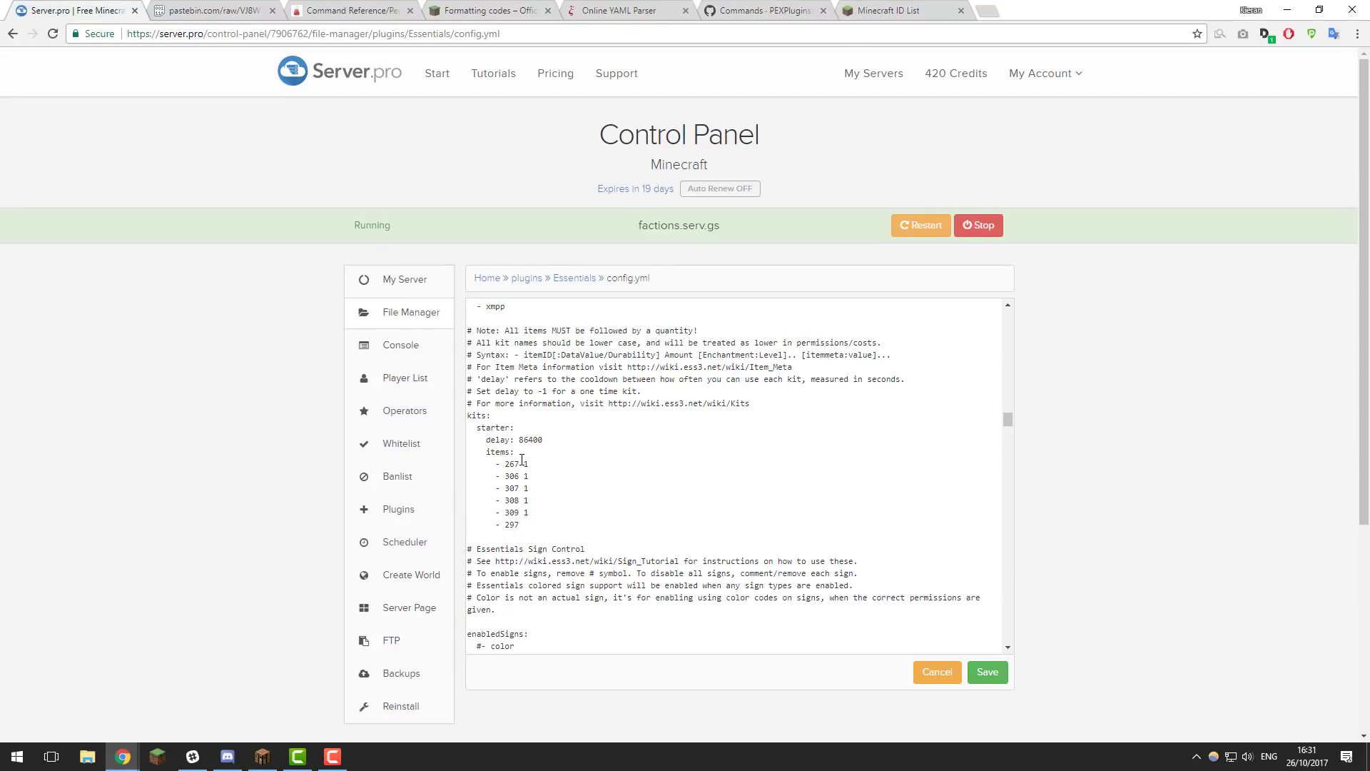
type(" 10")
Copy the starter kit block, paste it below, and rename the copy vip
left_click_drag(534, 524, 464, 430)
right_click(471, 431)
left_click(508, 459)
left_click(554, 516)
key("Return")
right_click(553, 530)
left_click(615, 408)
left_click_drag(486, 536, 490, 537)
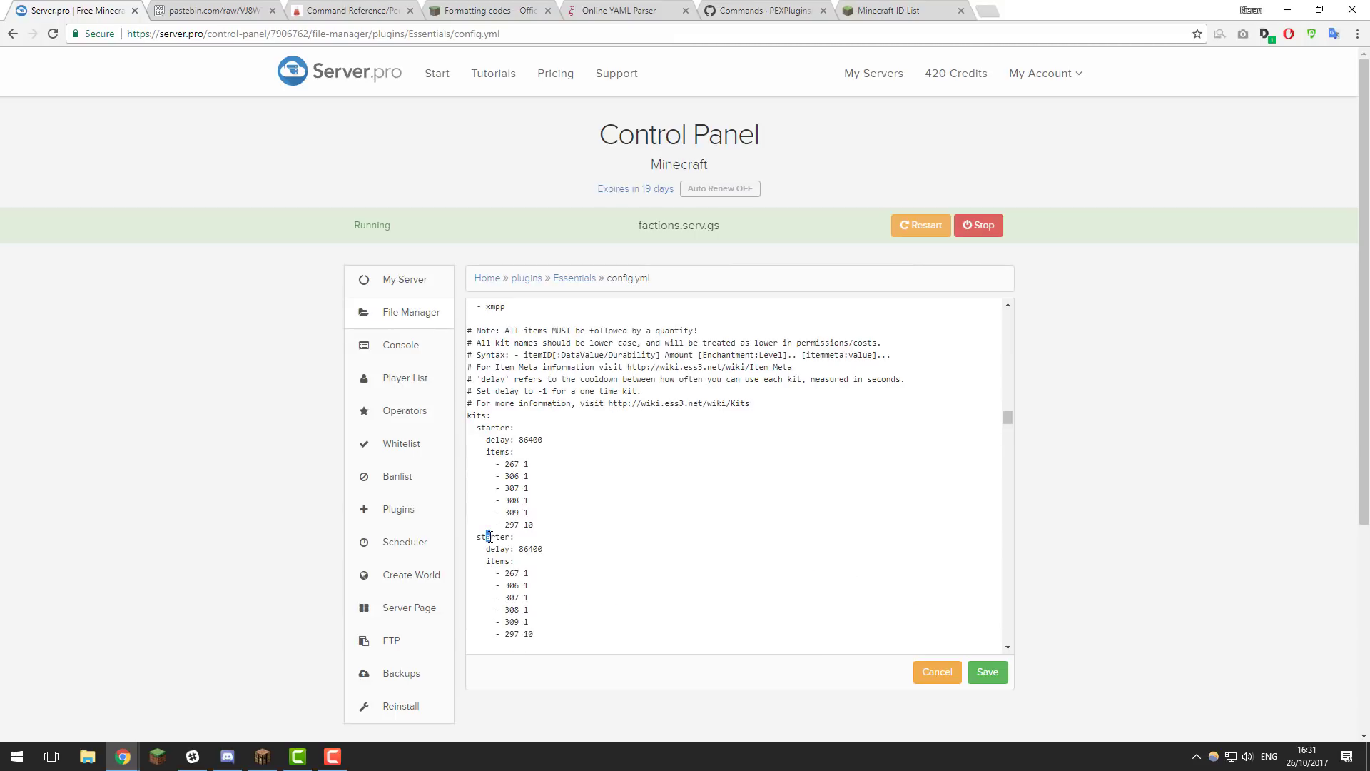
double_click(490, 537)
type("vip")
Set the vip delay to 604800 from a one-week search and change its sword ID to 276
left_click(990, 12)
type("on")
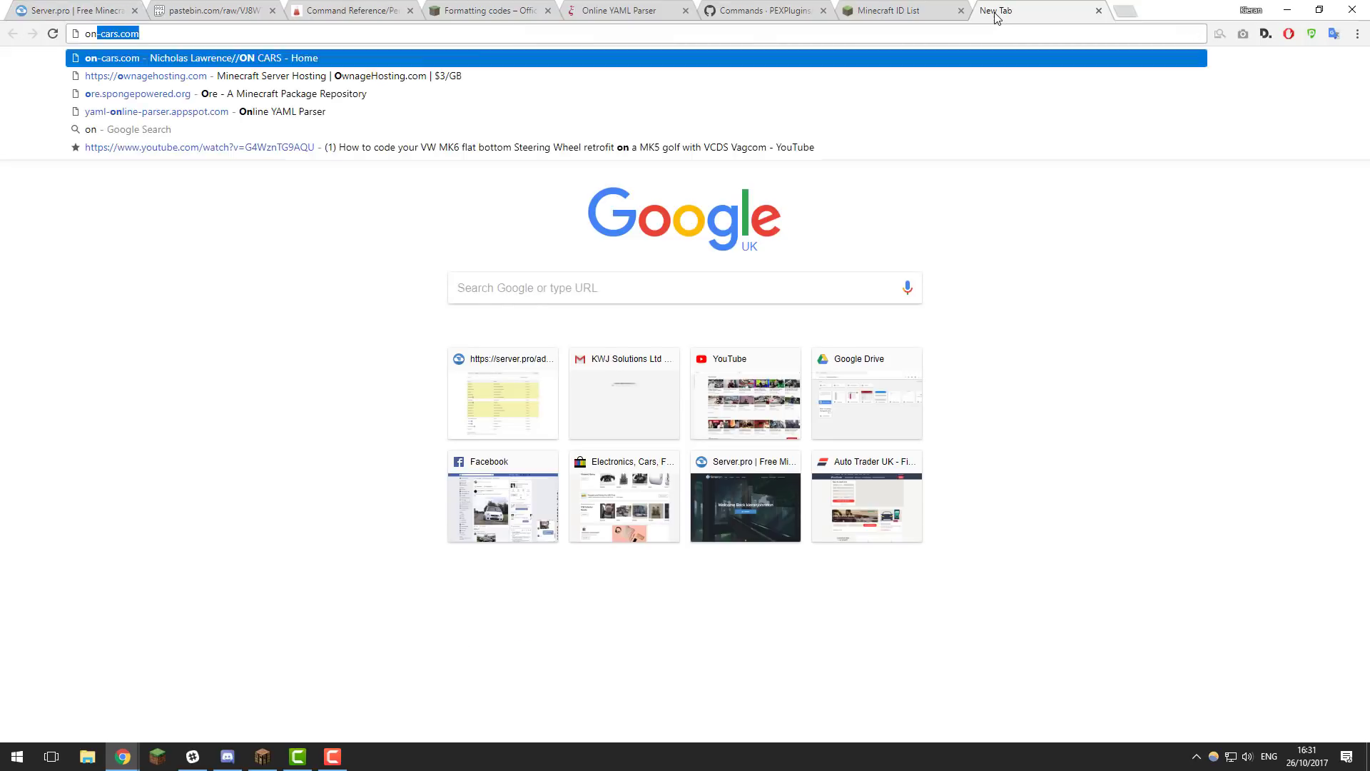
type("e week in seconds")
key("Return")
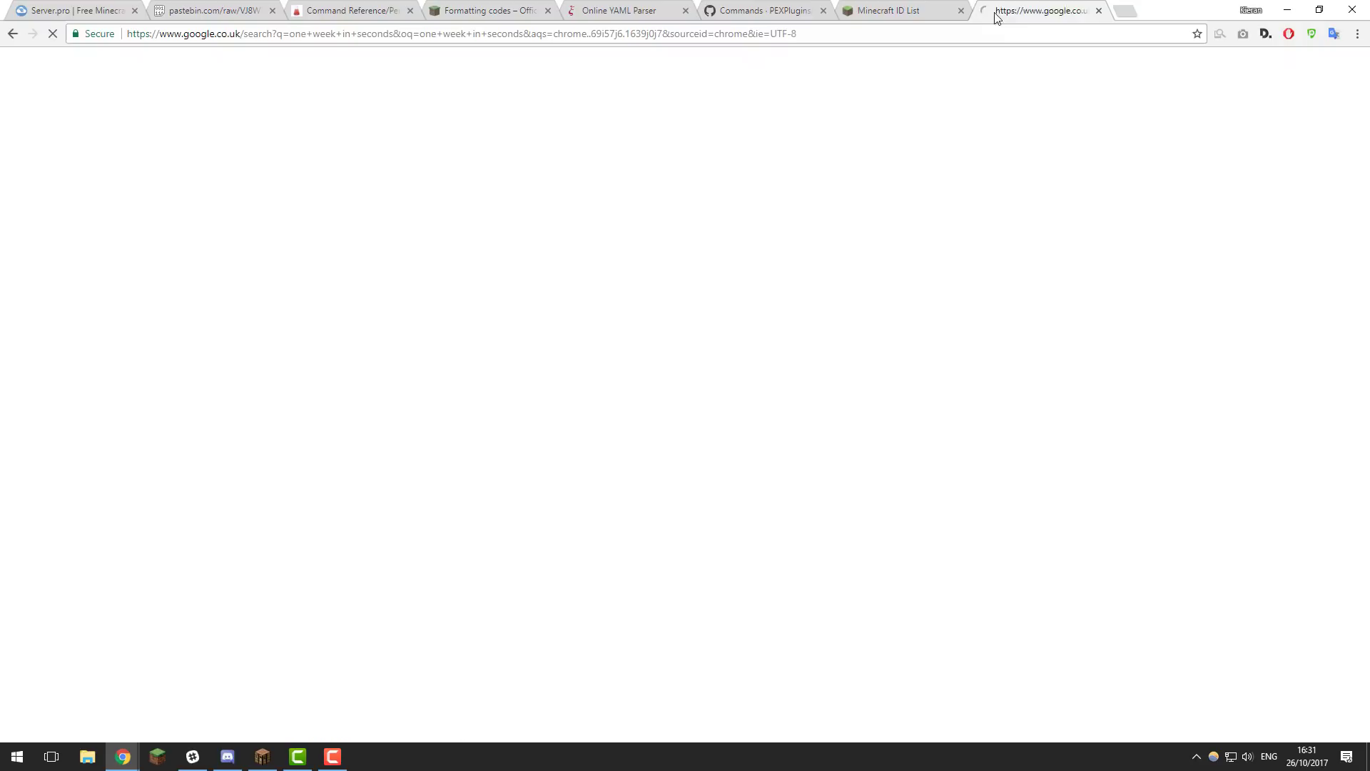
double_click(377, 238)
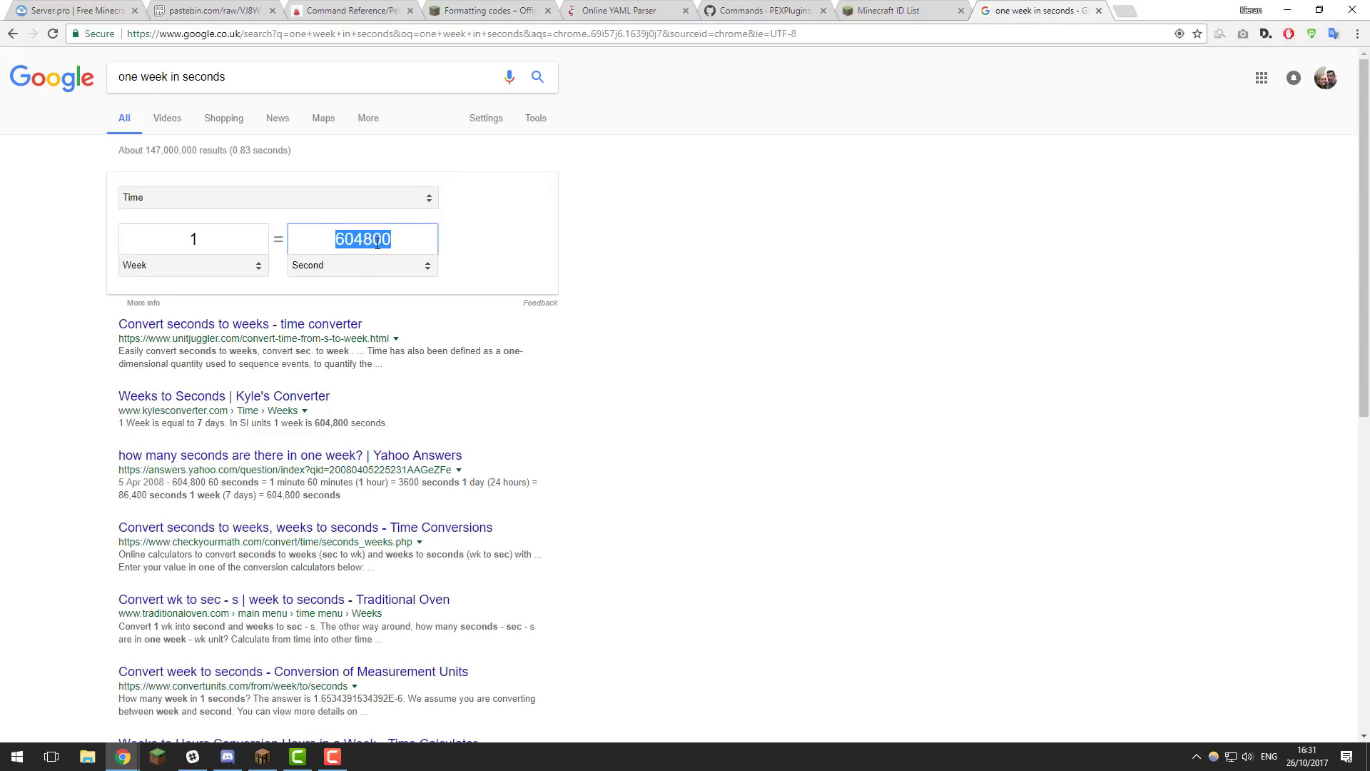
right_click(376, 237)
key("Escape")
right_click(358, 234)
left_click(394, 263)
left_click(75, 10)
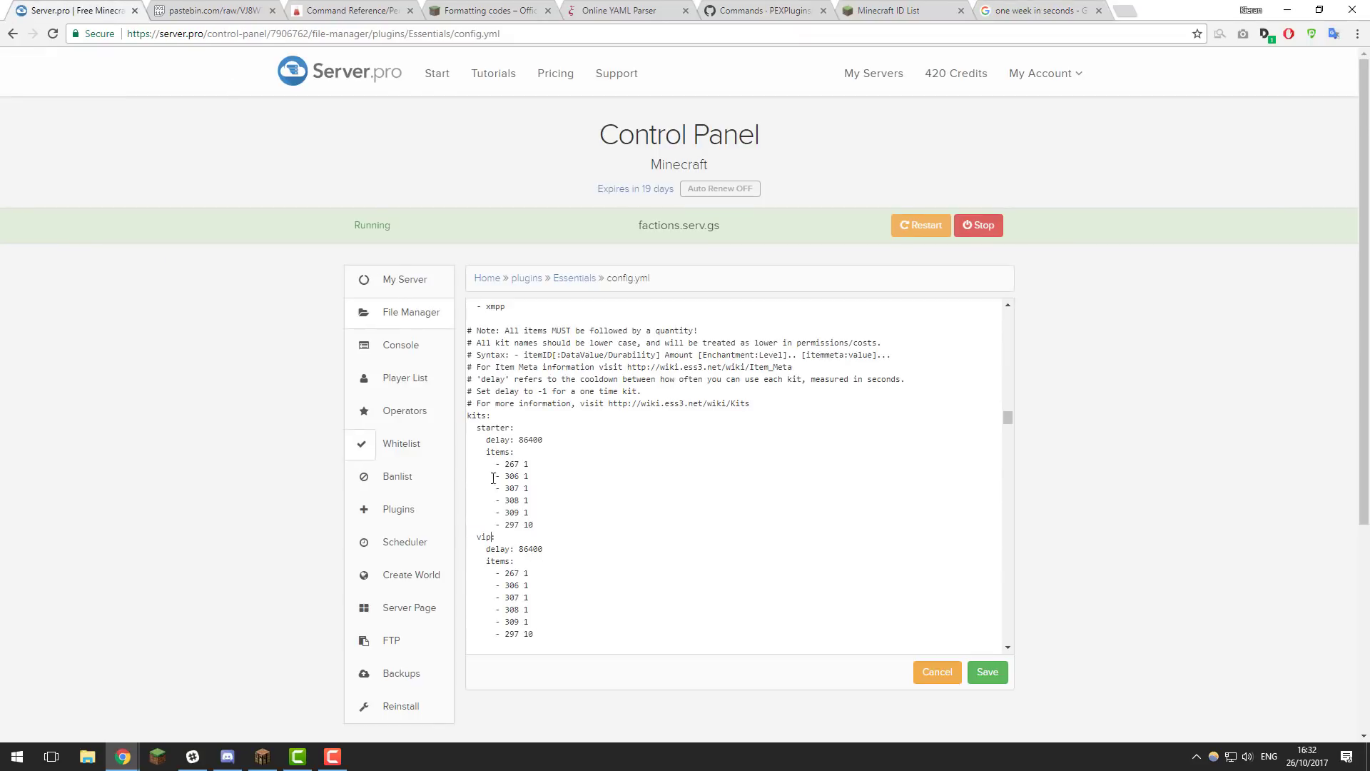
double_click(531, 548)
right_click(532, 549)
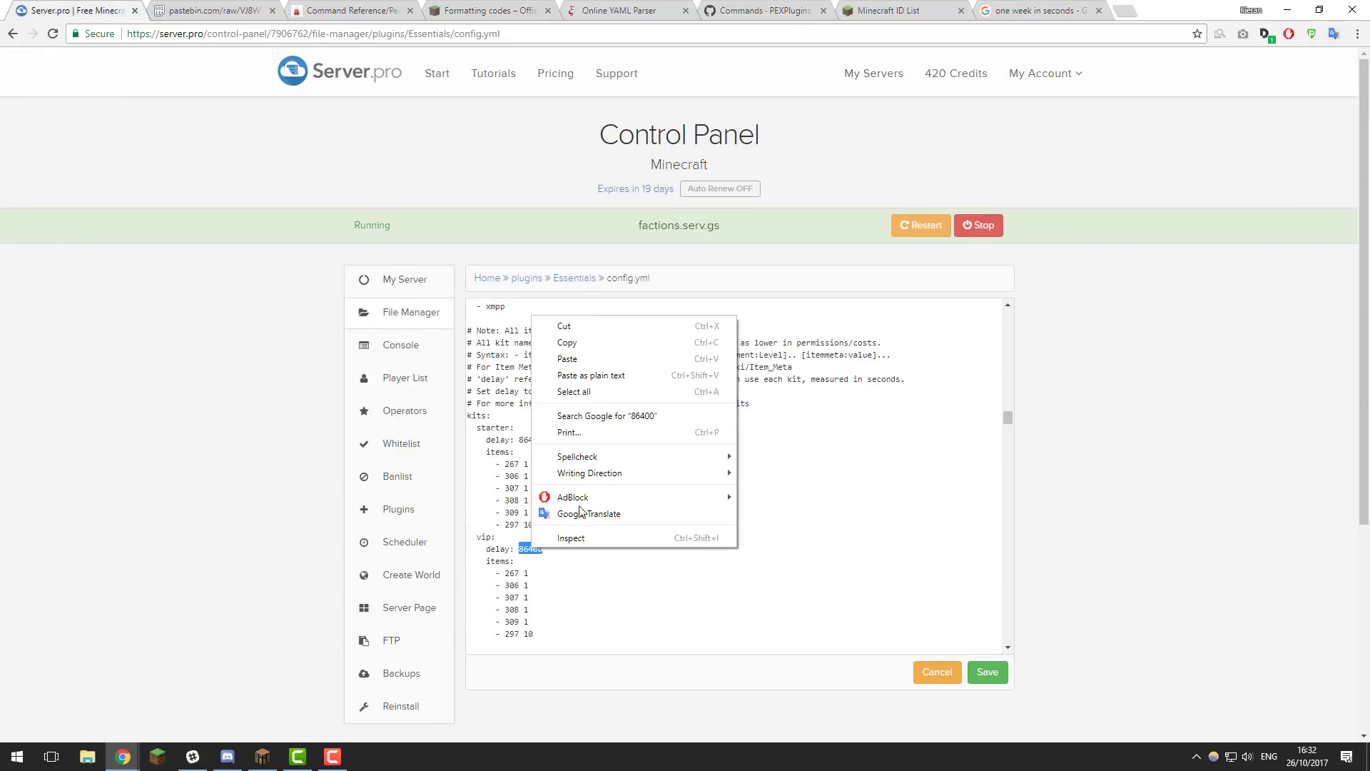
left_click(579, 358)
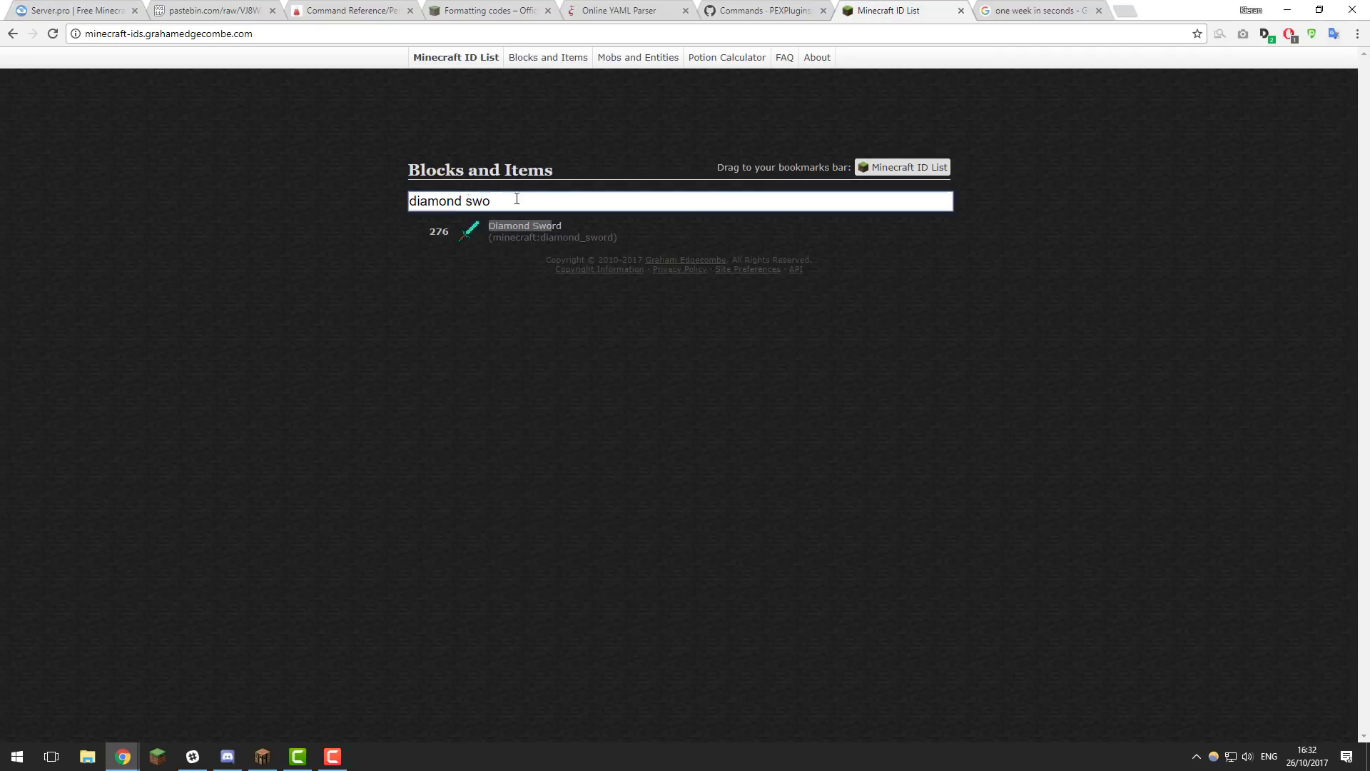
double_click(525, 573)
type("276 1")
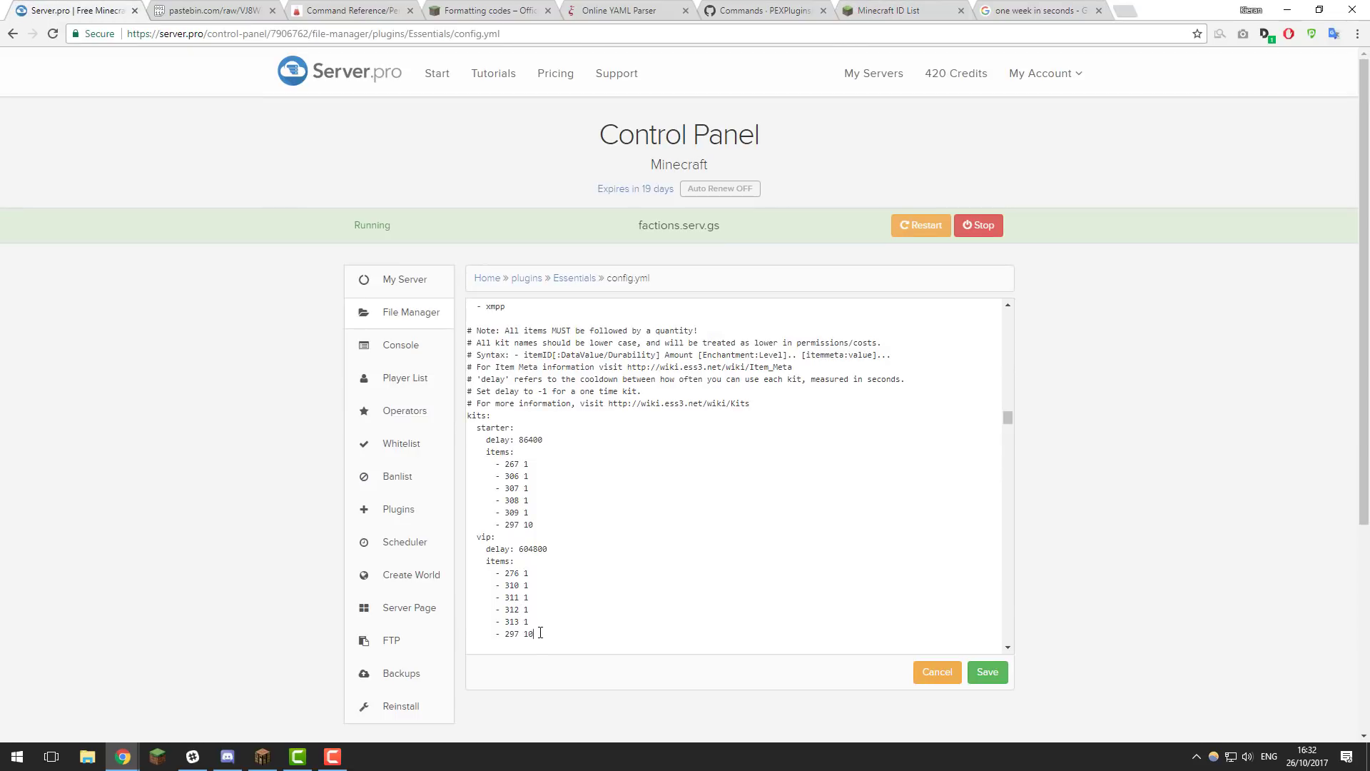
Raise vip bread to 64, add protection:2 to the armour and sharpness:4 unbreaking to the sword
left_click(540, 632)
key("BackSpace")
key("BackSpace")
type("64")
left_click(529, 585)
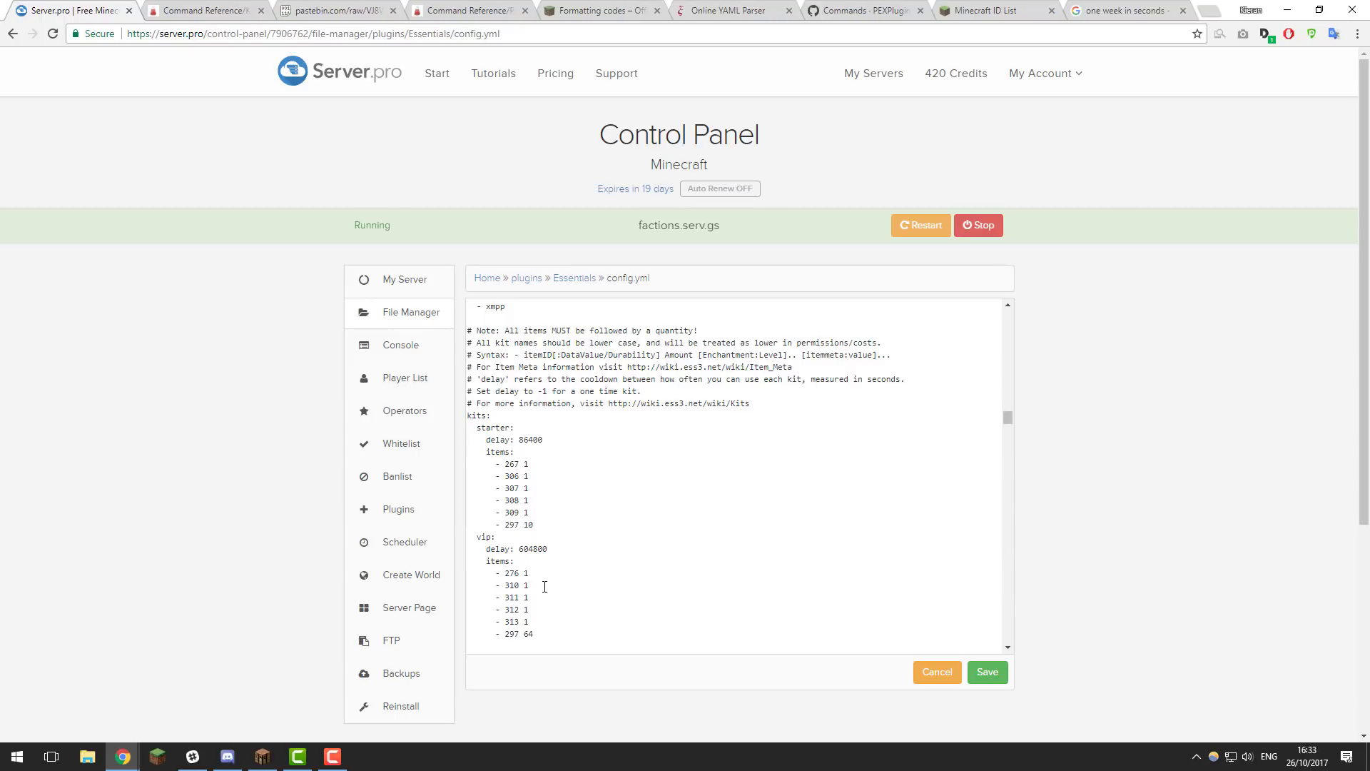
type("protection:2protection:2")
key("Down")
key("ctrl+v")
key("Down")
key("ctrl+v")
type("sharpness")
type(":4 unbreaking:")
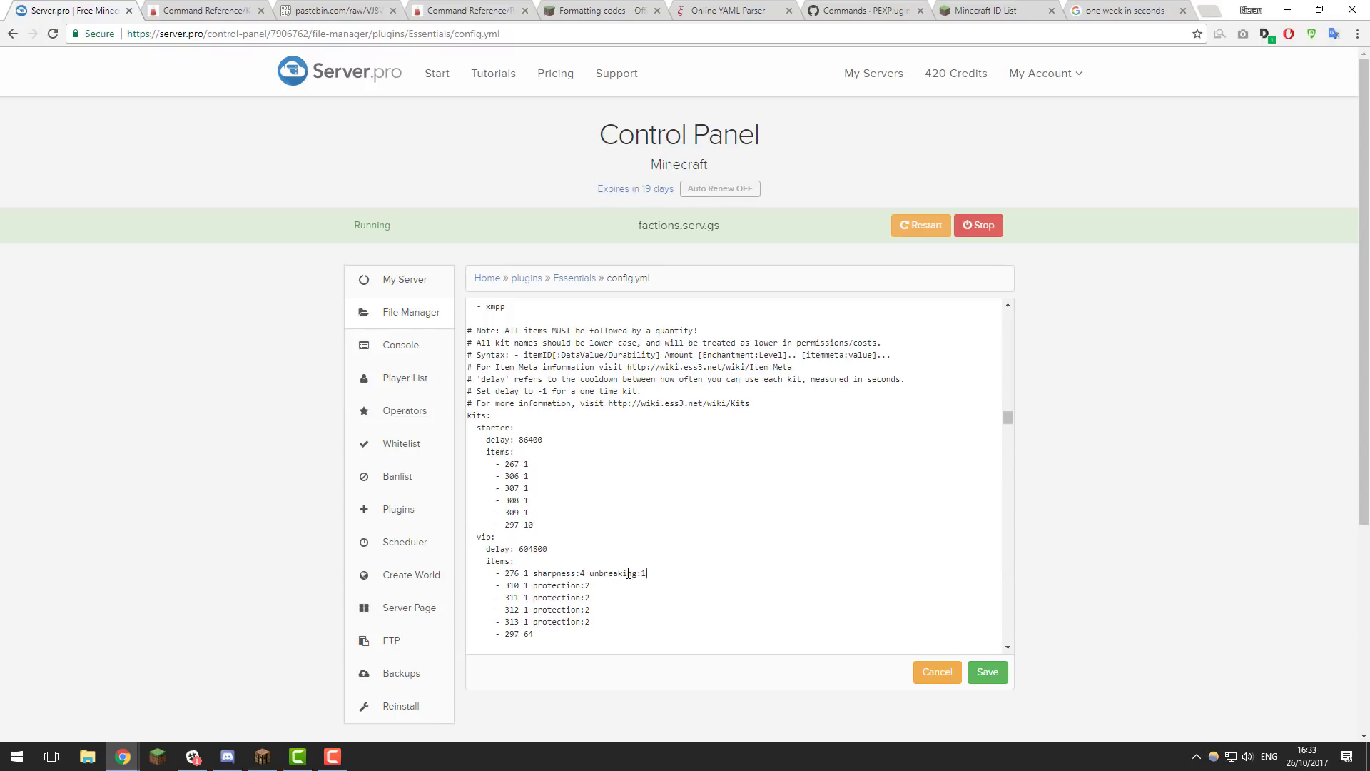
Save config.yml and open the plugins > PermissionsEx folder
scroll(628, 573, "down", 1)
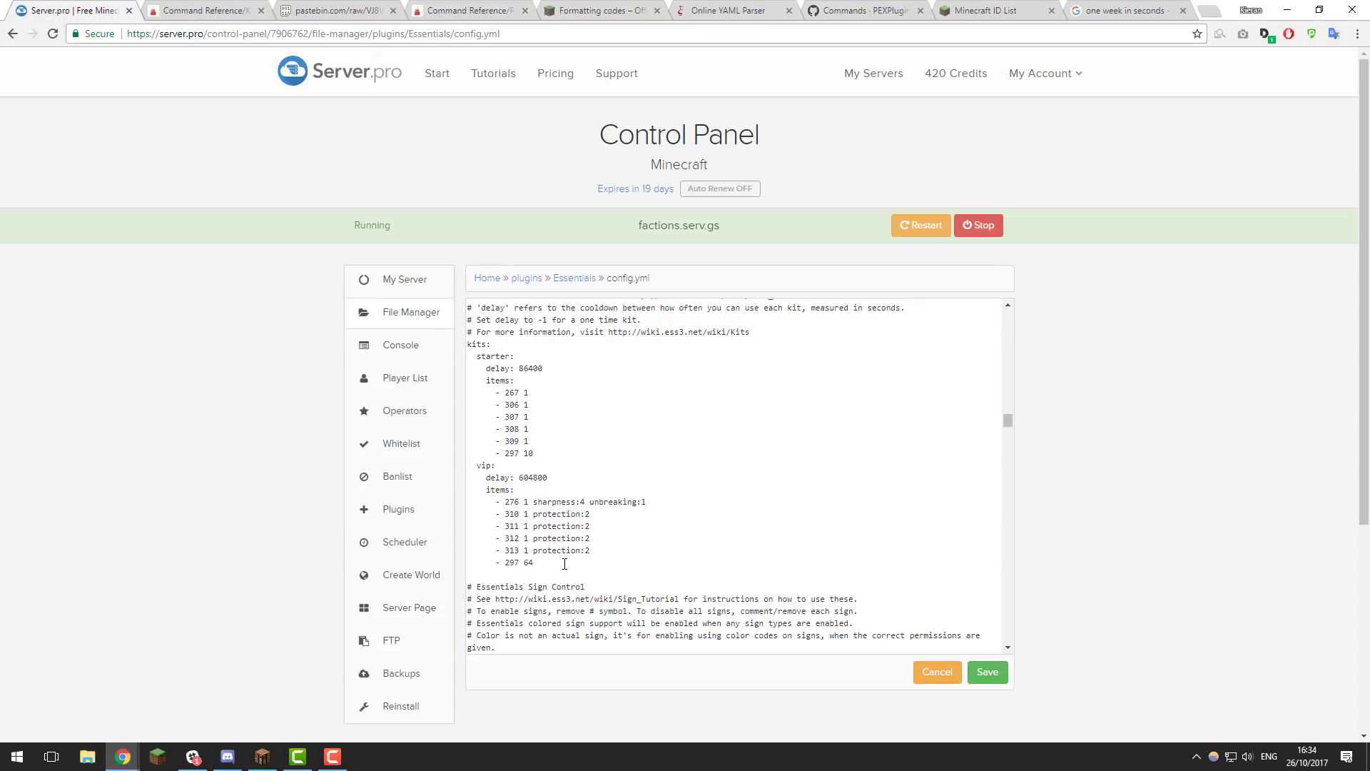
scroll(585, 556, "up", 1)
scroll(600, 547, "down", 1)
left_click(992, 675)
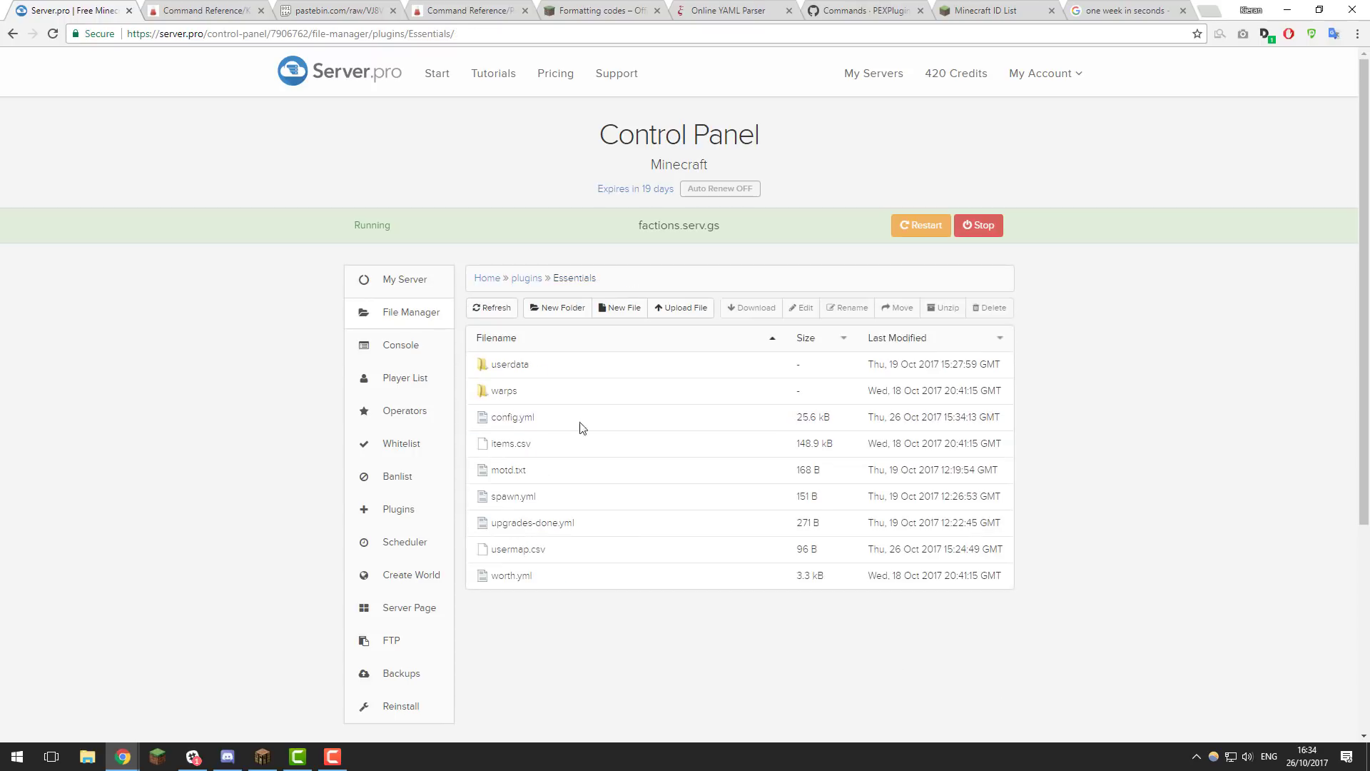
left_click(528, 278)
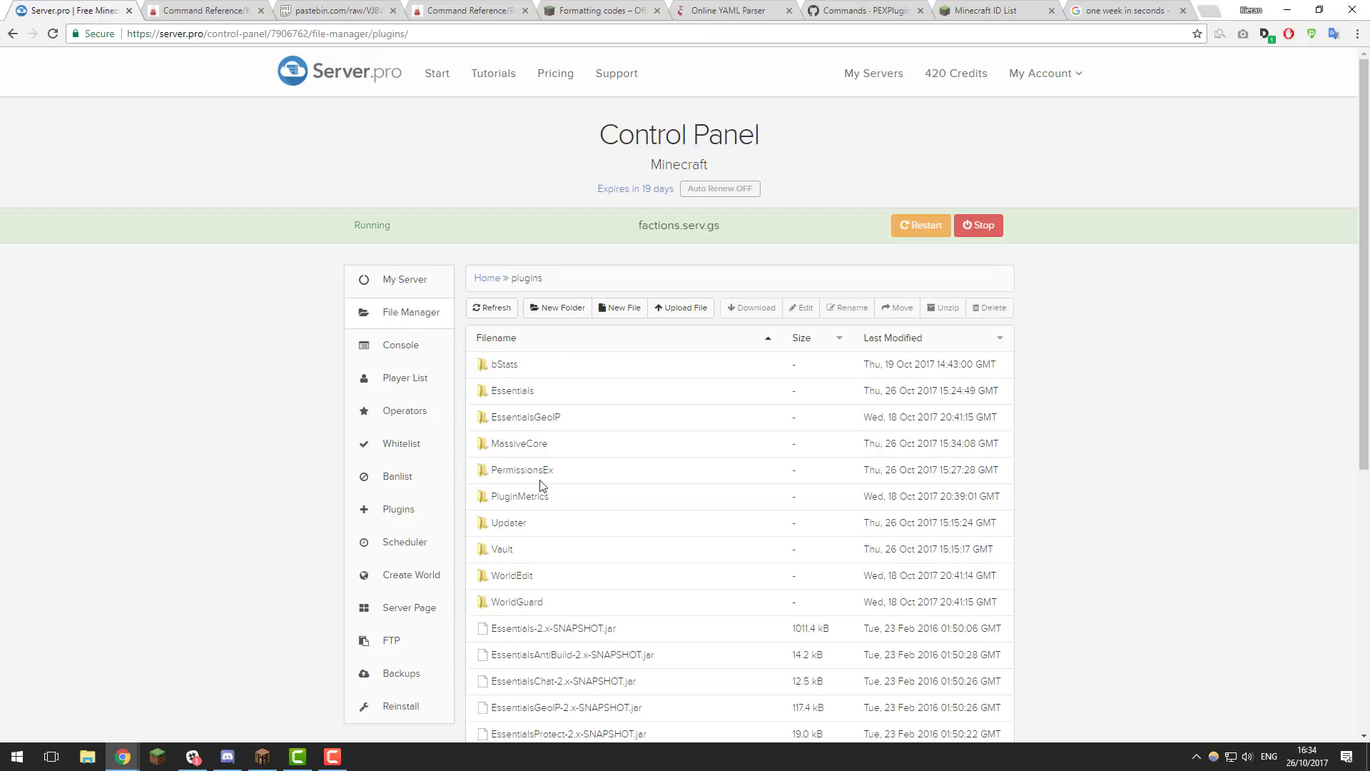
left_click(537, 470)
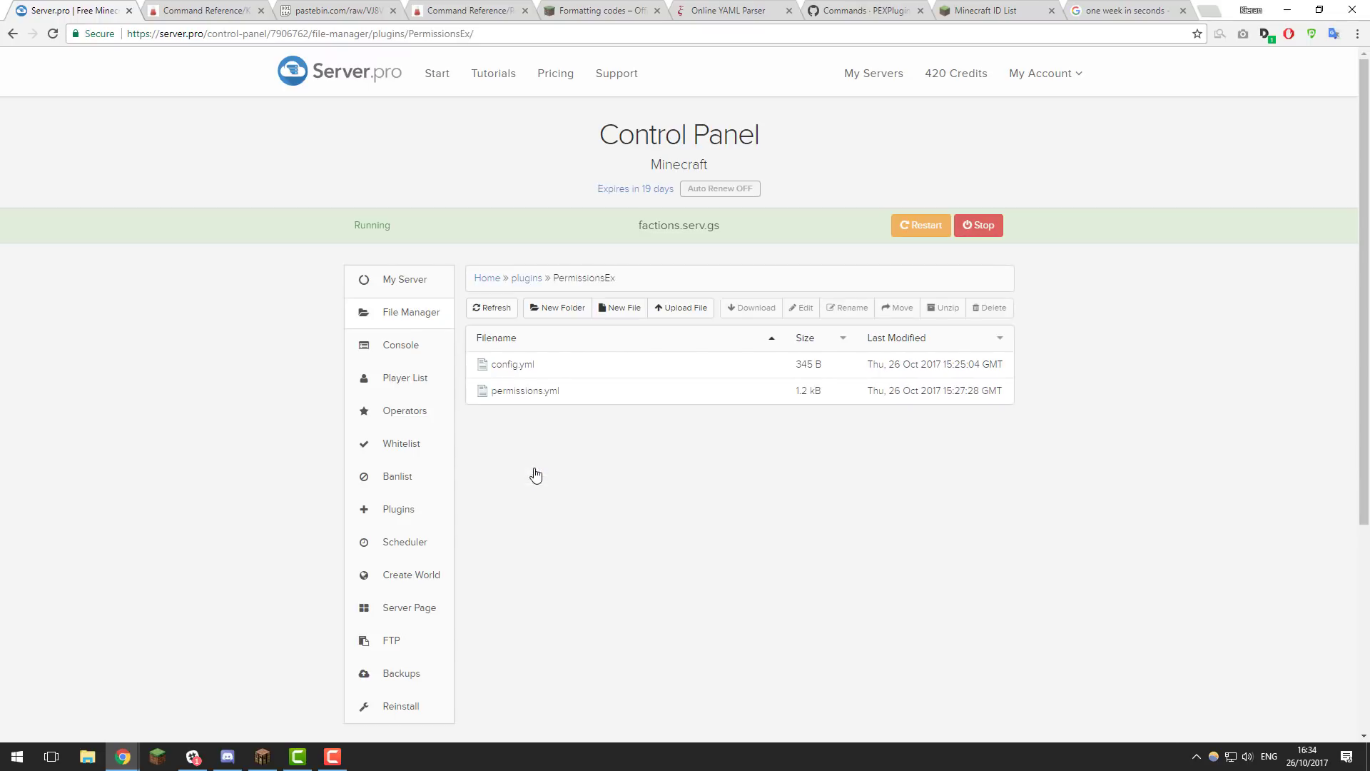
In permissions.yml, add '- essentials.kit' to the default group after checking the permission reference
left_click(556, 397)
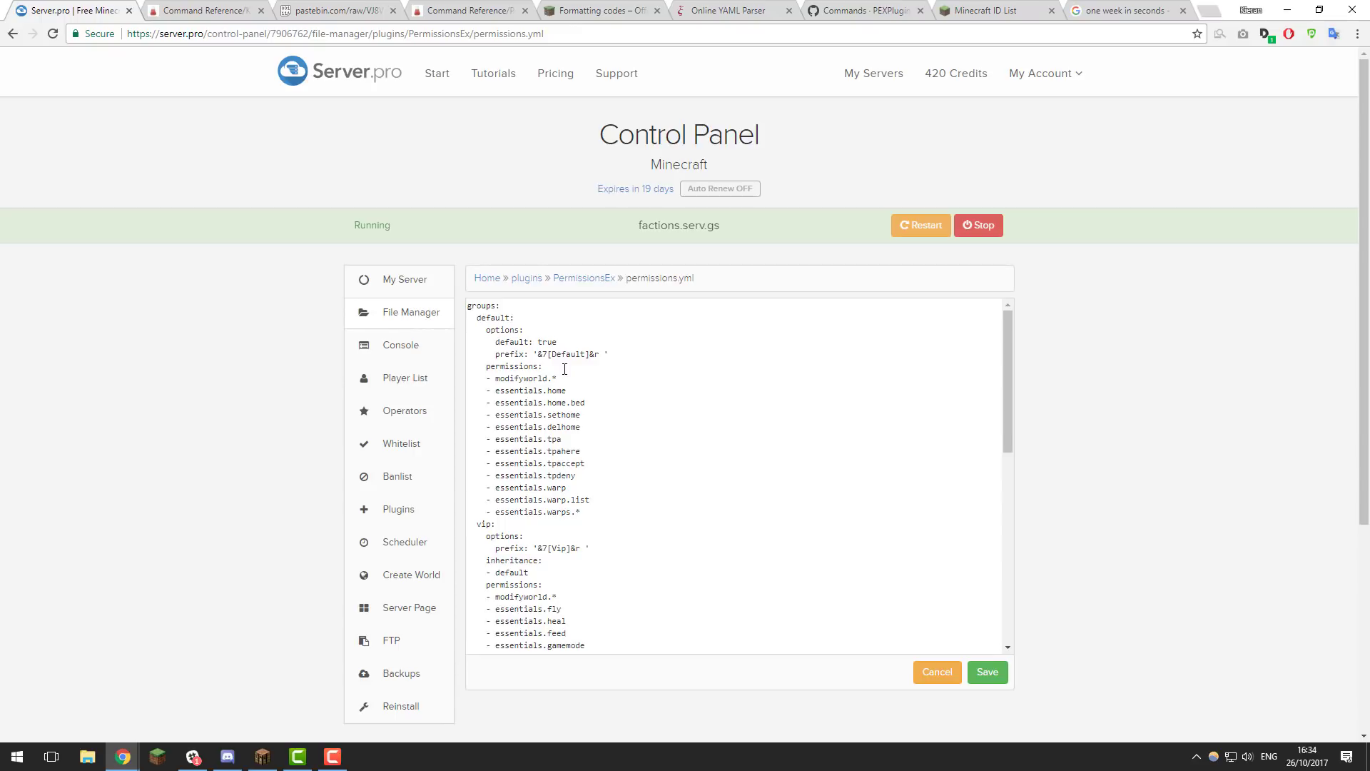
left_click(582, 513)
key("Return")
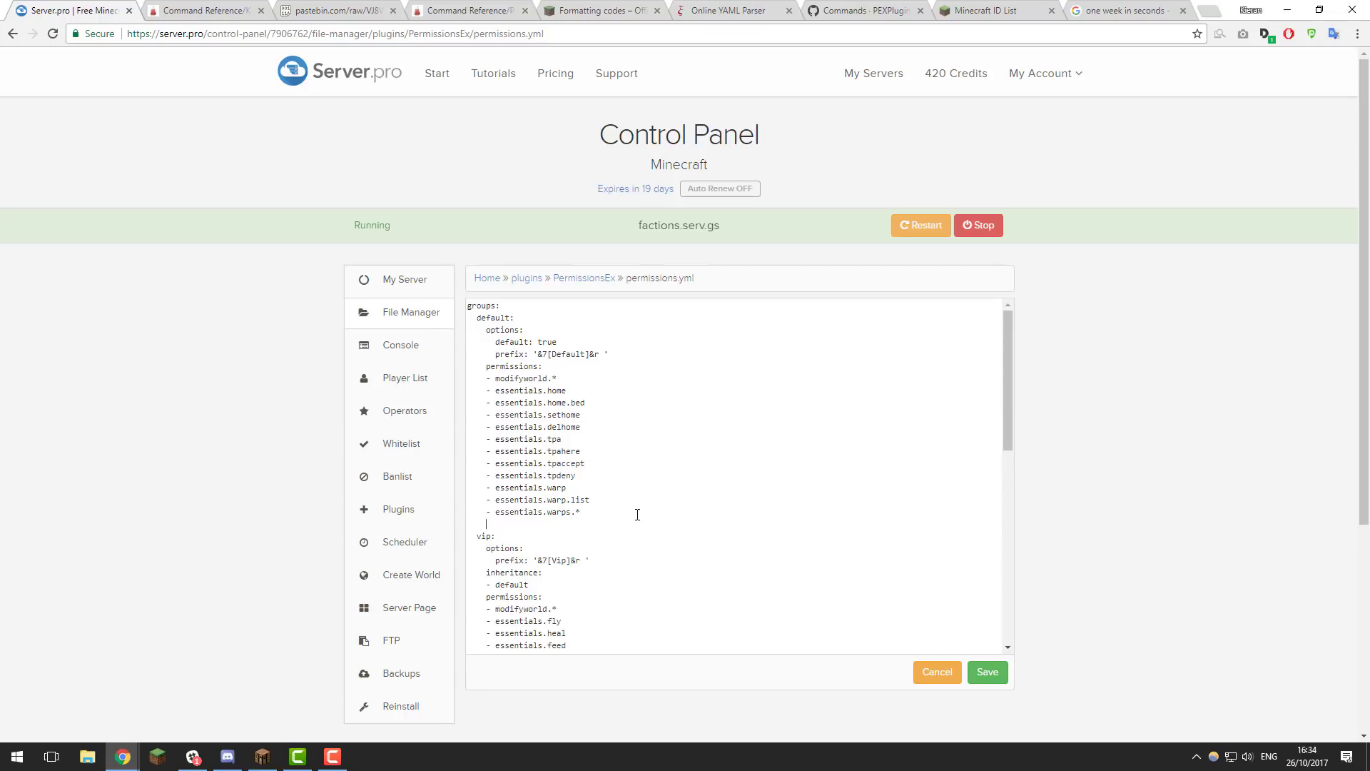
type("- essentials.")
left_click(464, 11)
left_click_drag(1218, 347, 1162, 354)
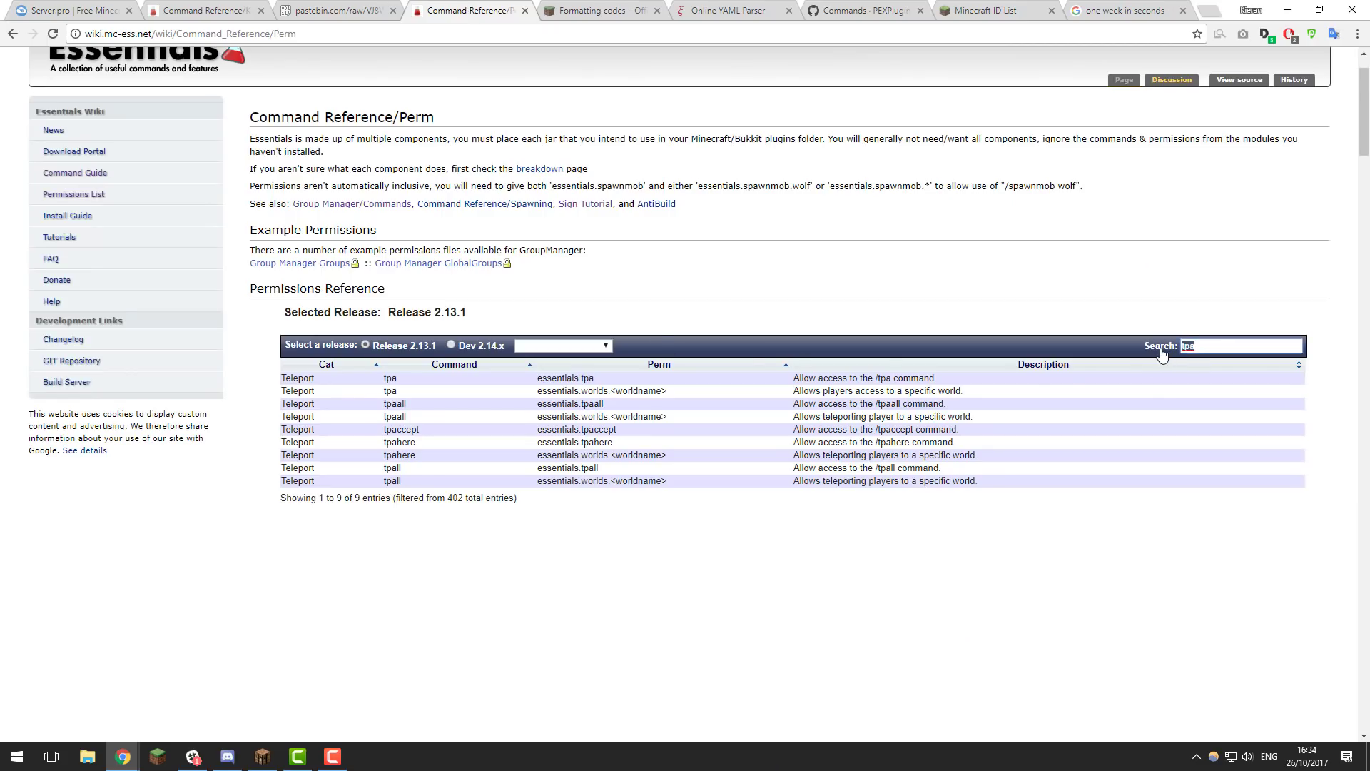
type("kit")
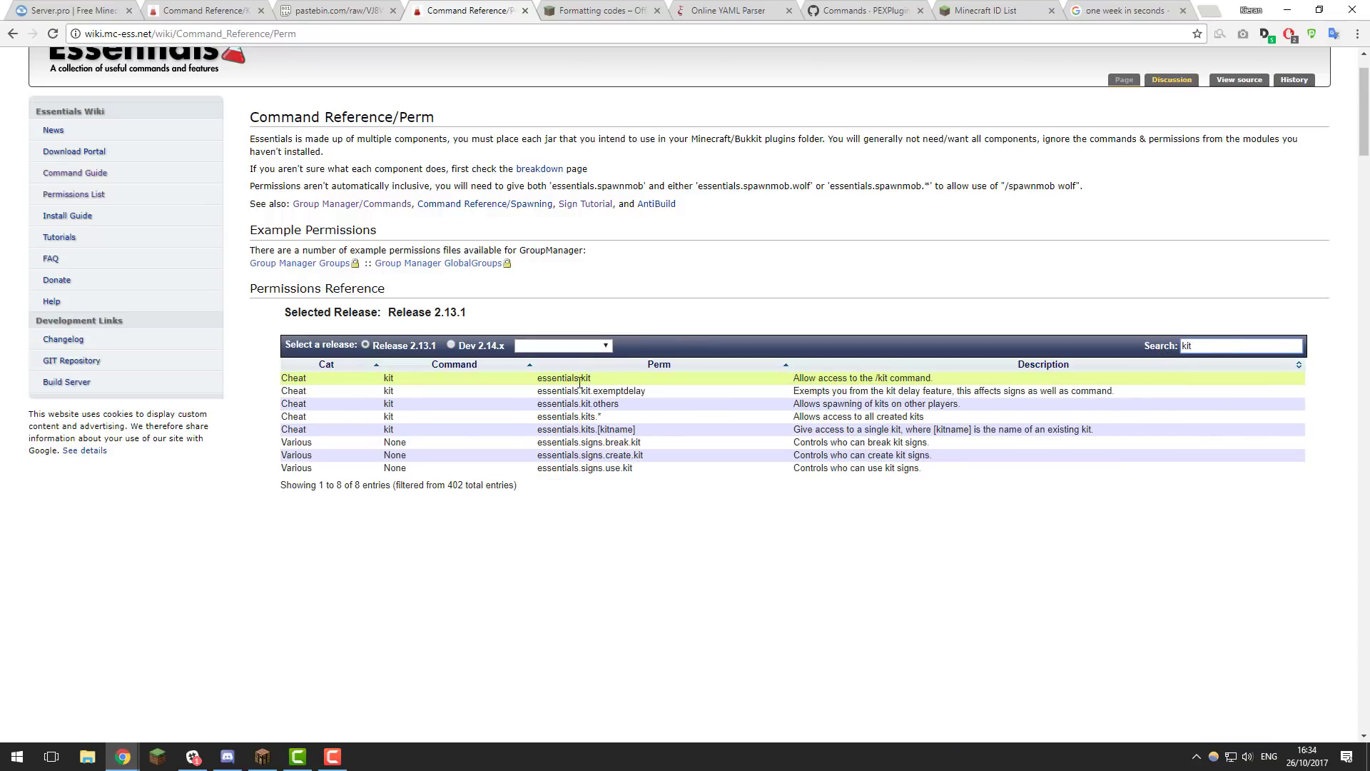
left_click(72, 10)
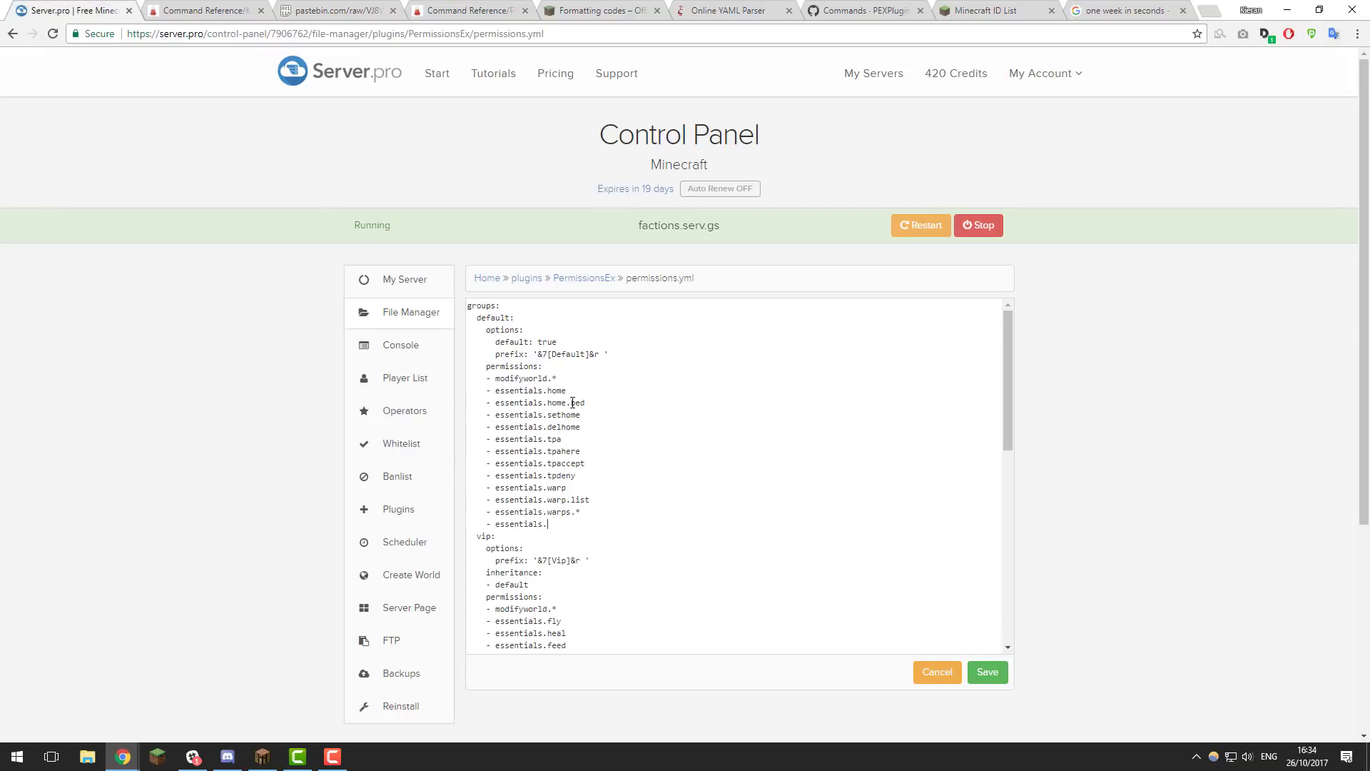
type("kit")
Start a '- essentials.kits.starter' line below essentials.kit
left_click(479, 10)
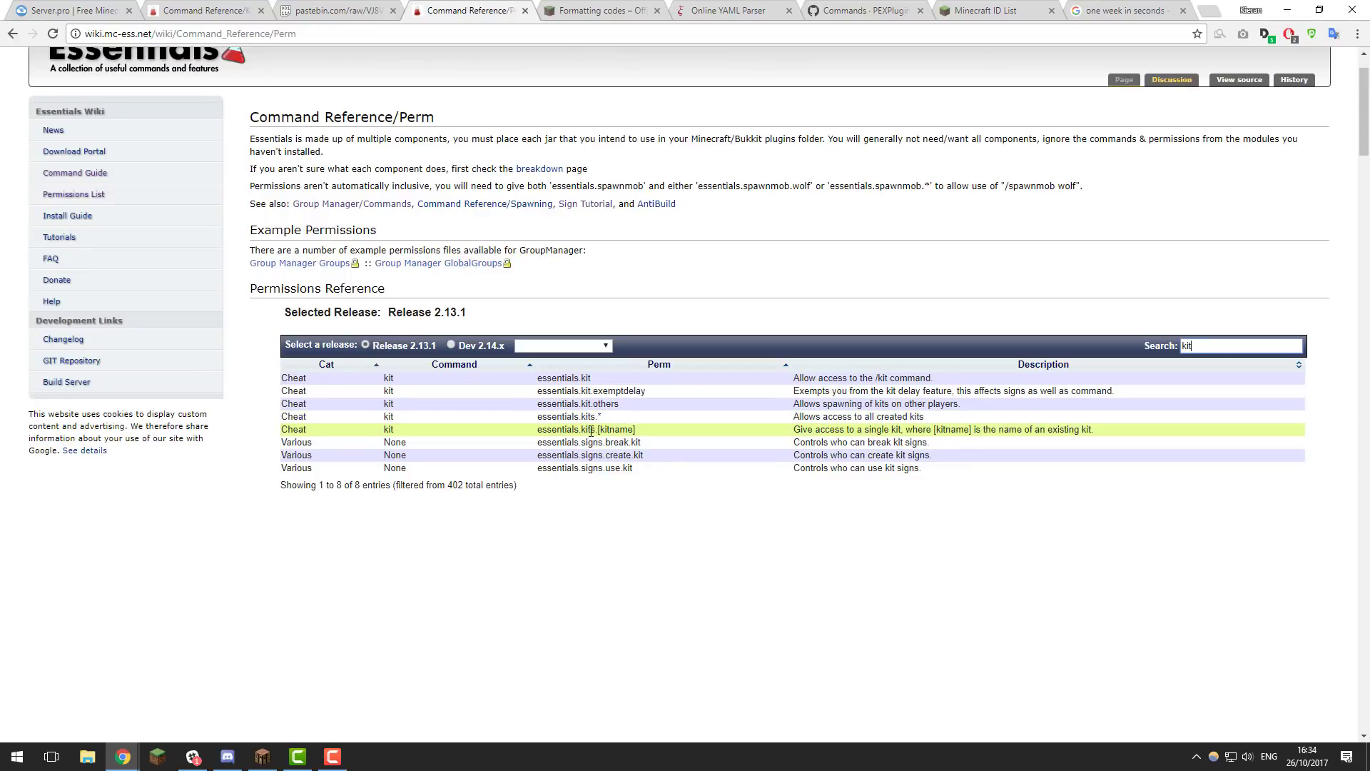
key("ctrl+1")
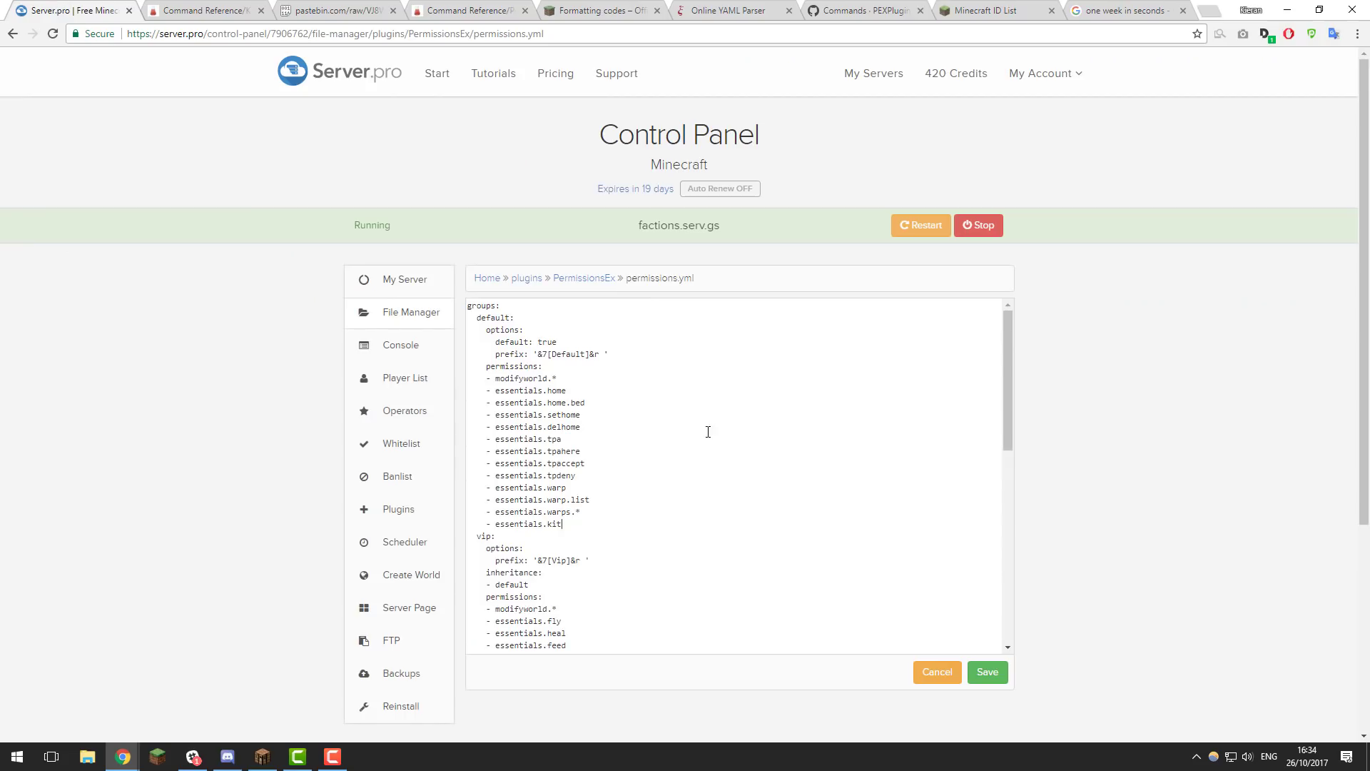
key("Return")
type("- essentials.kits.starter")
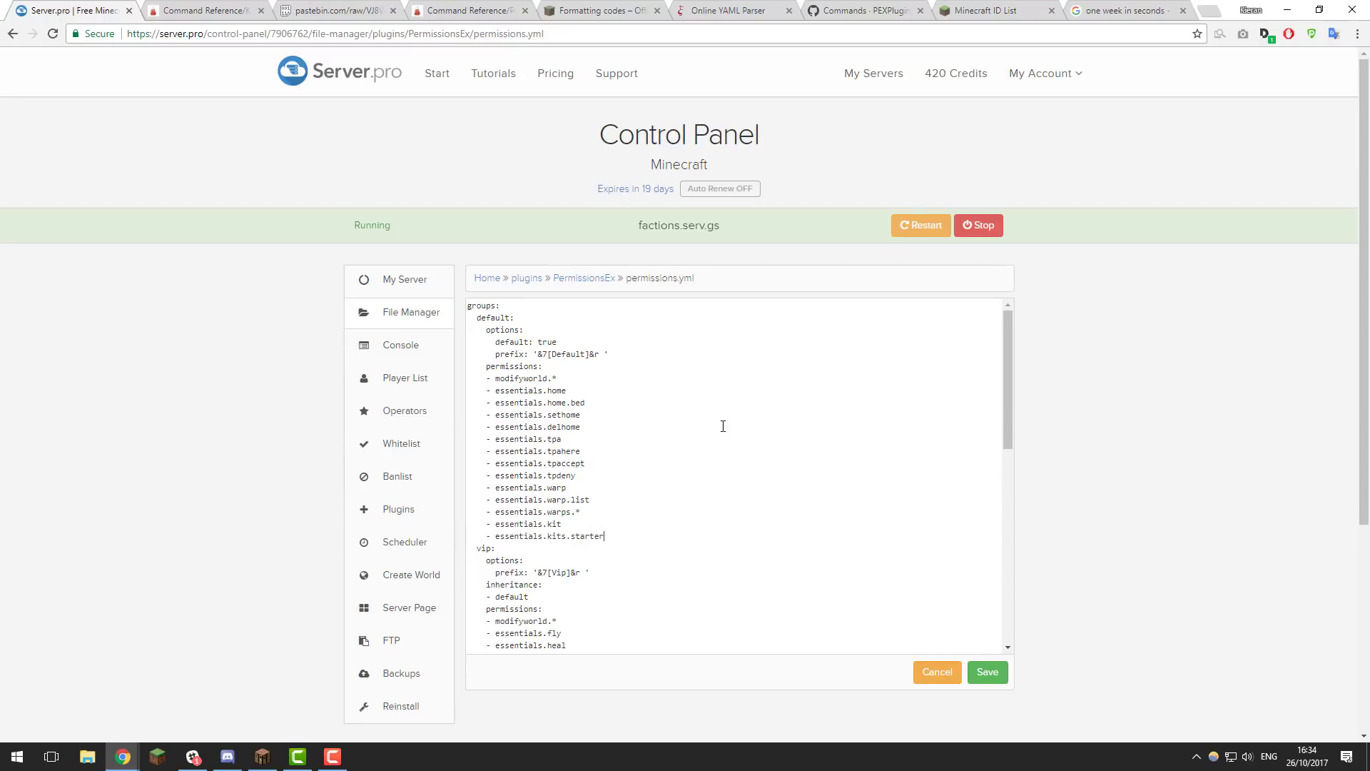
Copy '- essentials.kits.starter' under the vip group's '- essentials.gamemode' and change it to essentials.kits.vip
scroll(723, 426, "down", 2)
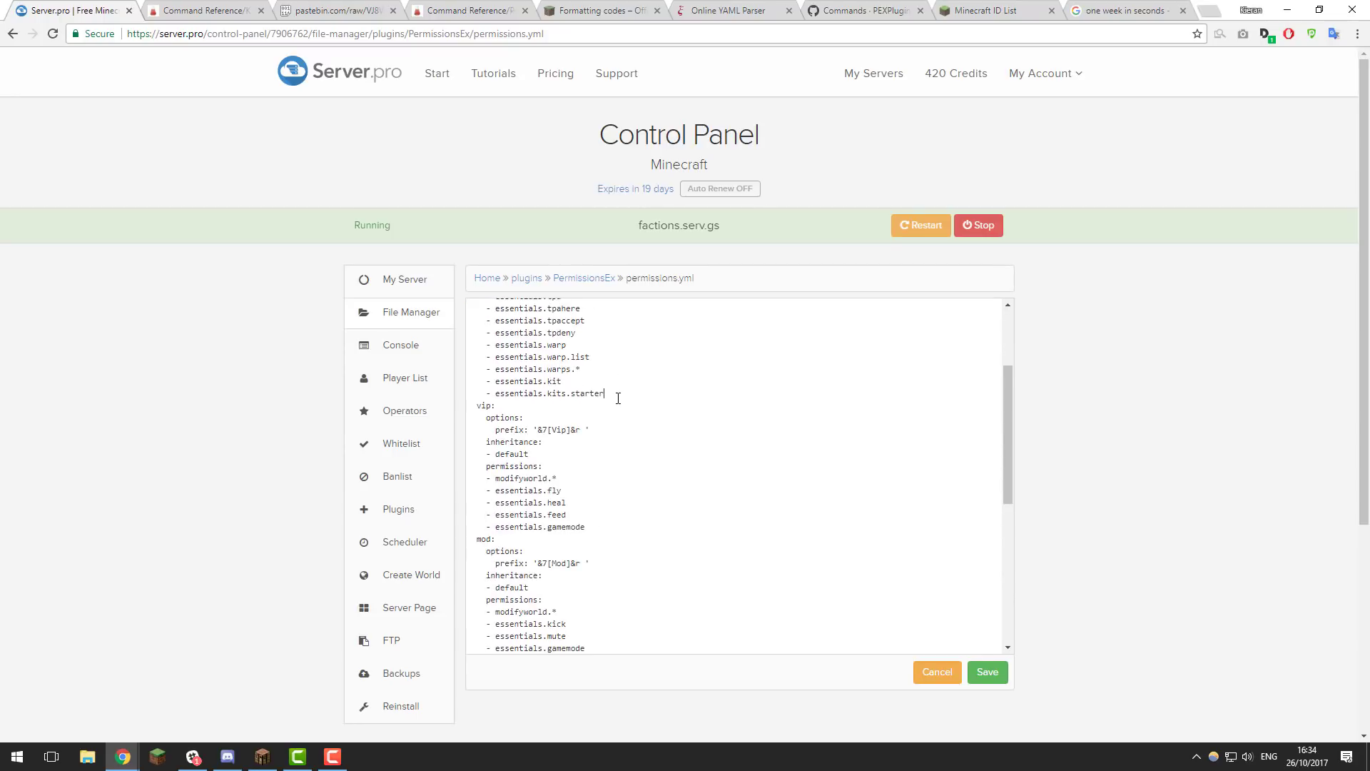
left_click_drag(615, 392, 467, 392)
key("ctrl+c")
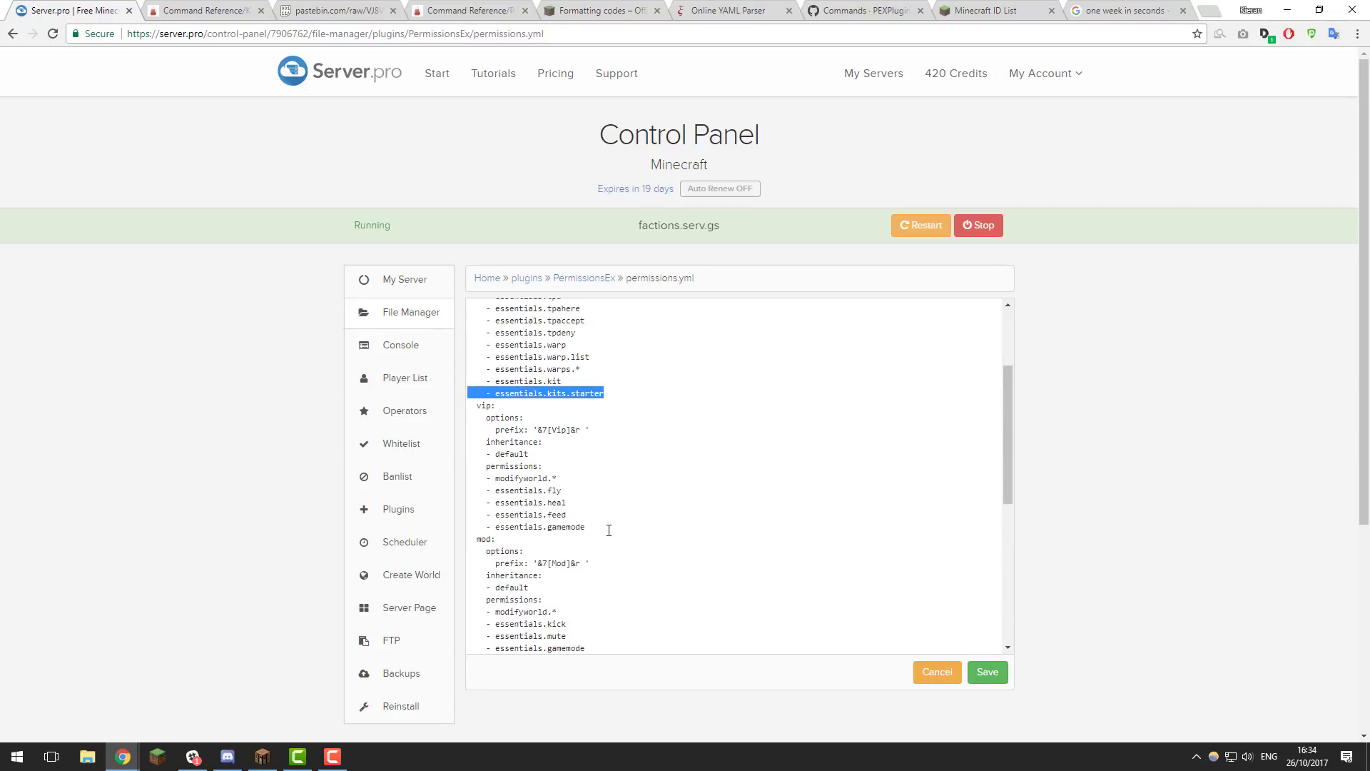
left_click(608, 526)
key("Return")
key("ctrl+v")
double_click(593, 539)
type("vip")
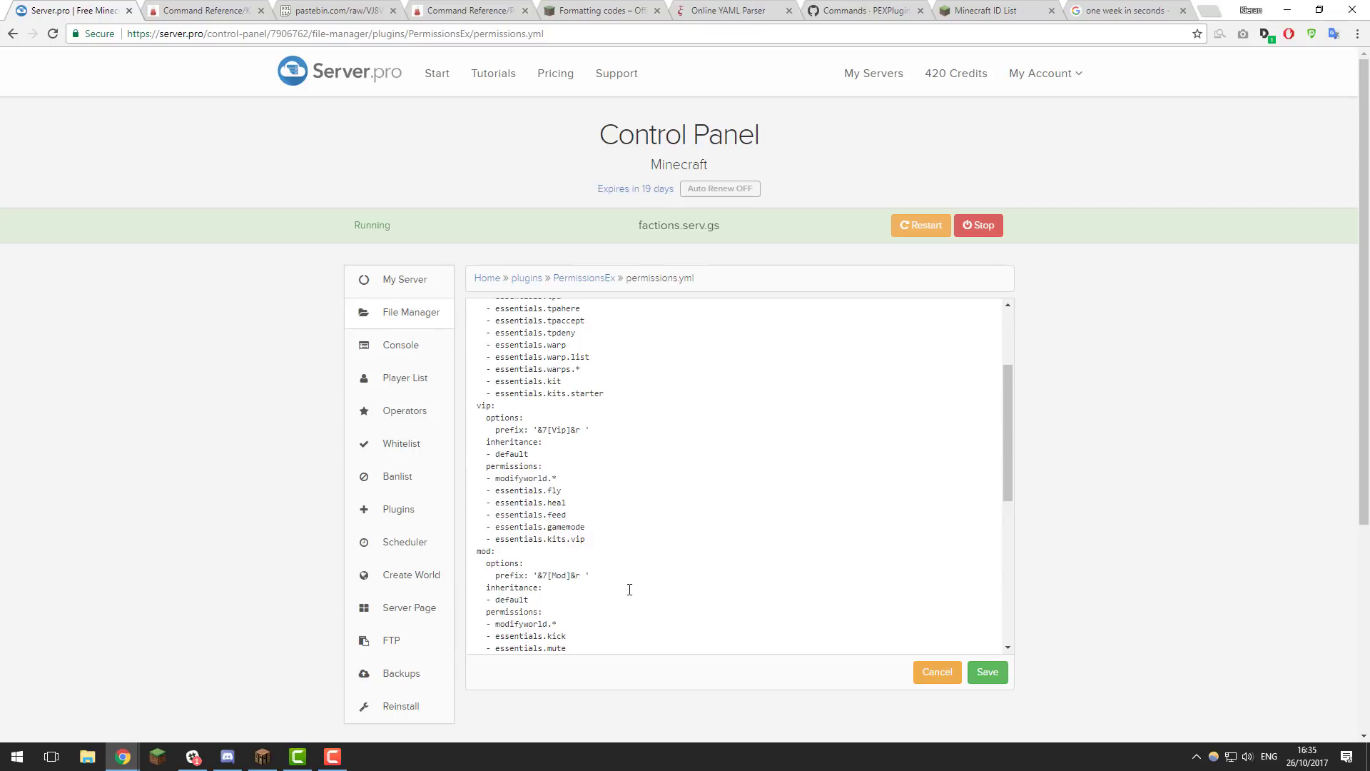
scroll(604, 484, "up", 1)
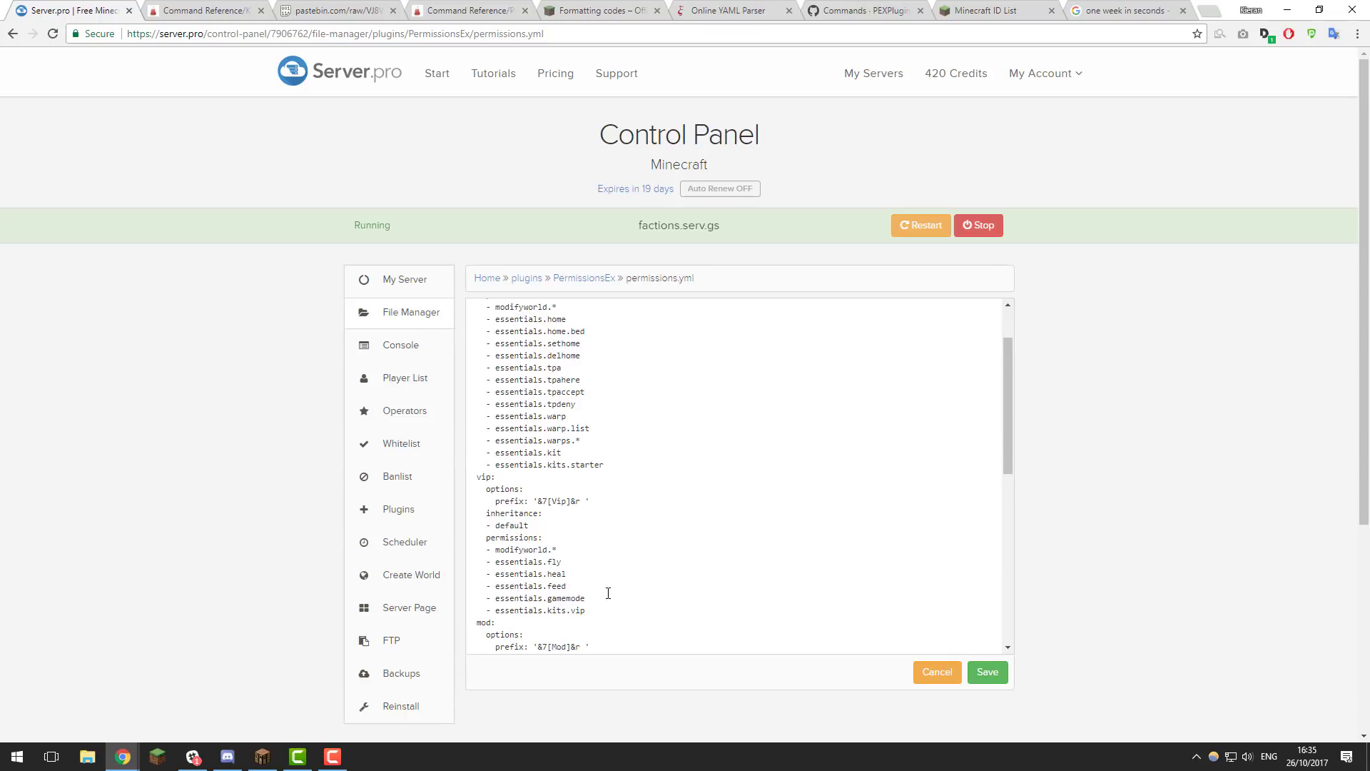
scroll(606, 593, "up", 2)
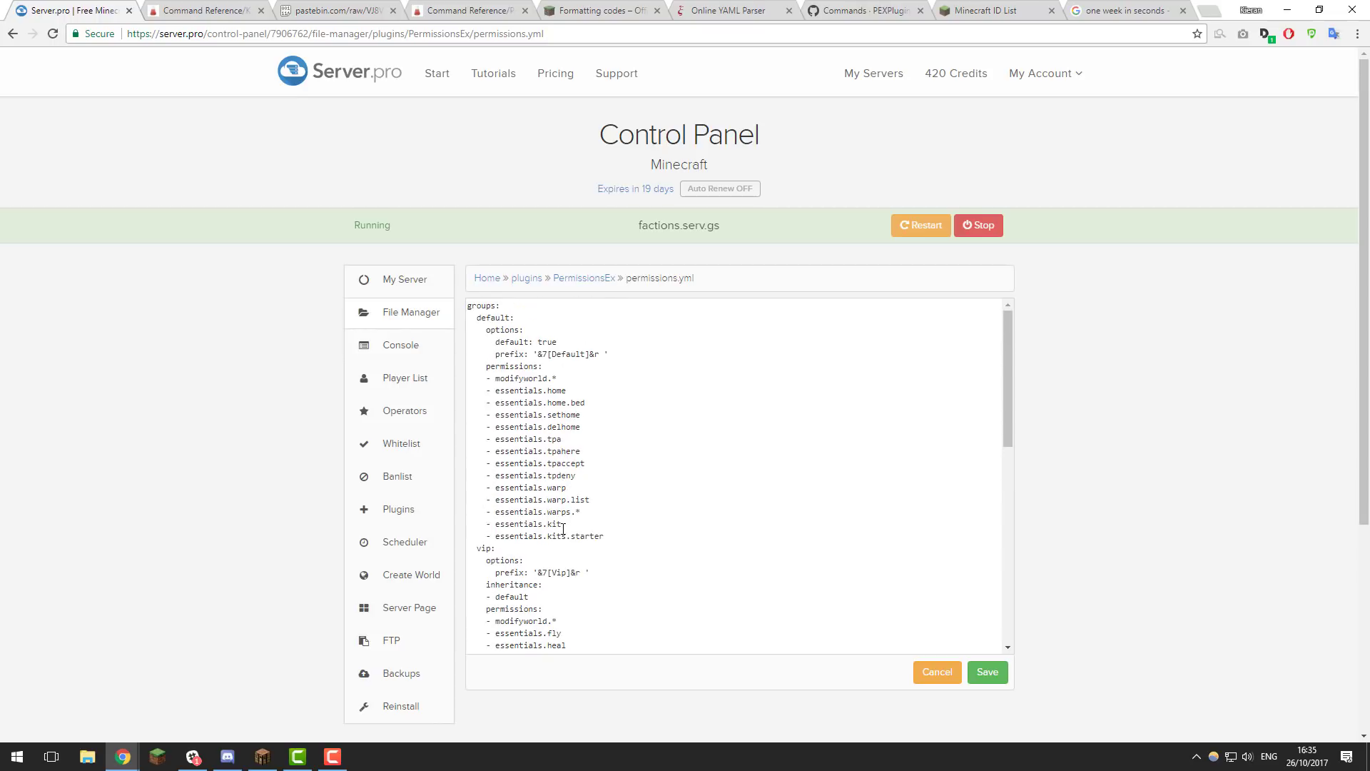
Save permissions.yml, restart the server, then list kits with /kit and claim Starter and Vip
left_click(987, 673)
left_click(921, 226)
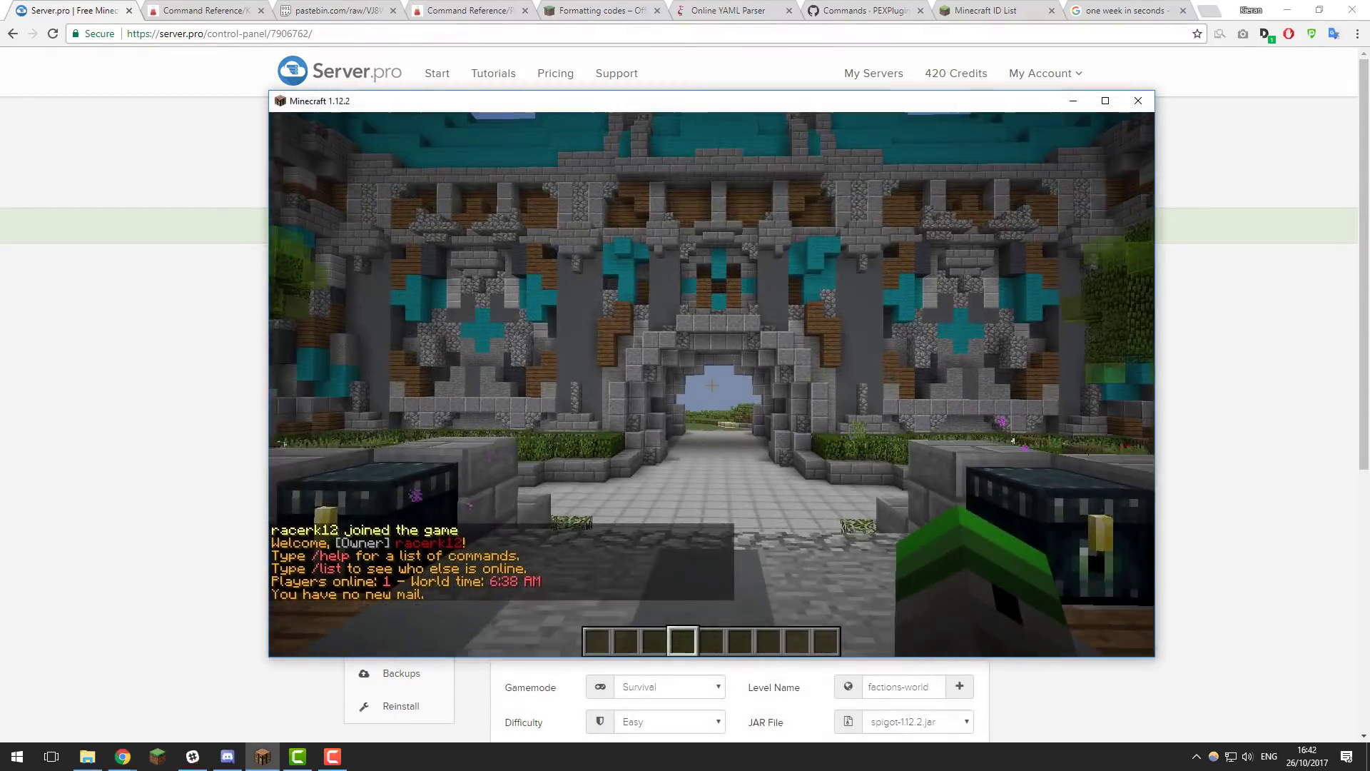
type("t")
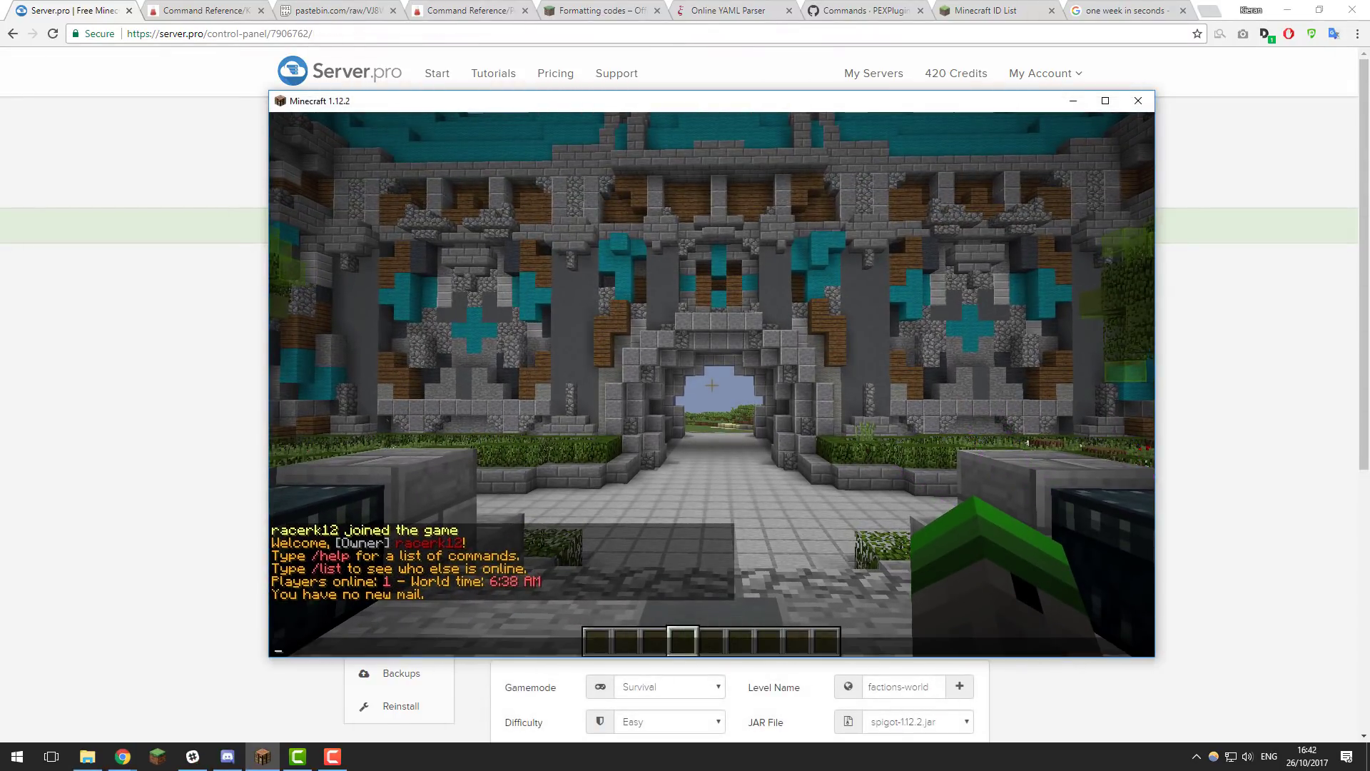
type("/kit")
key("Return")
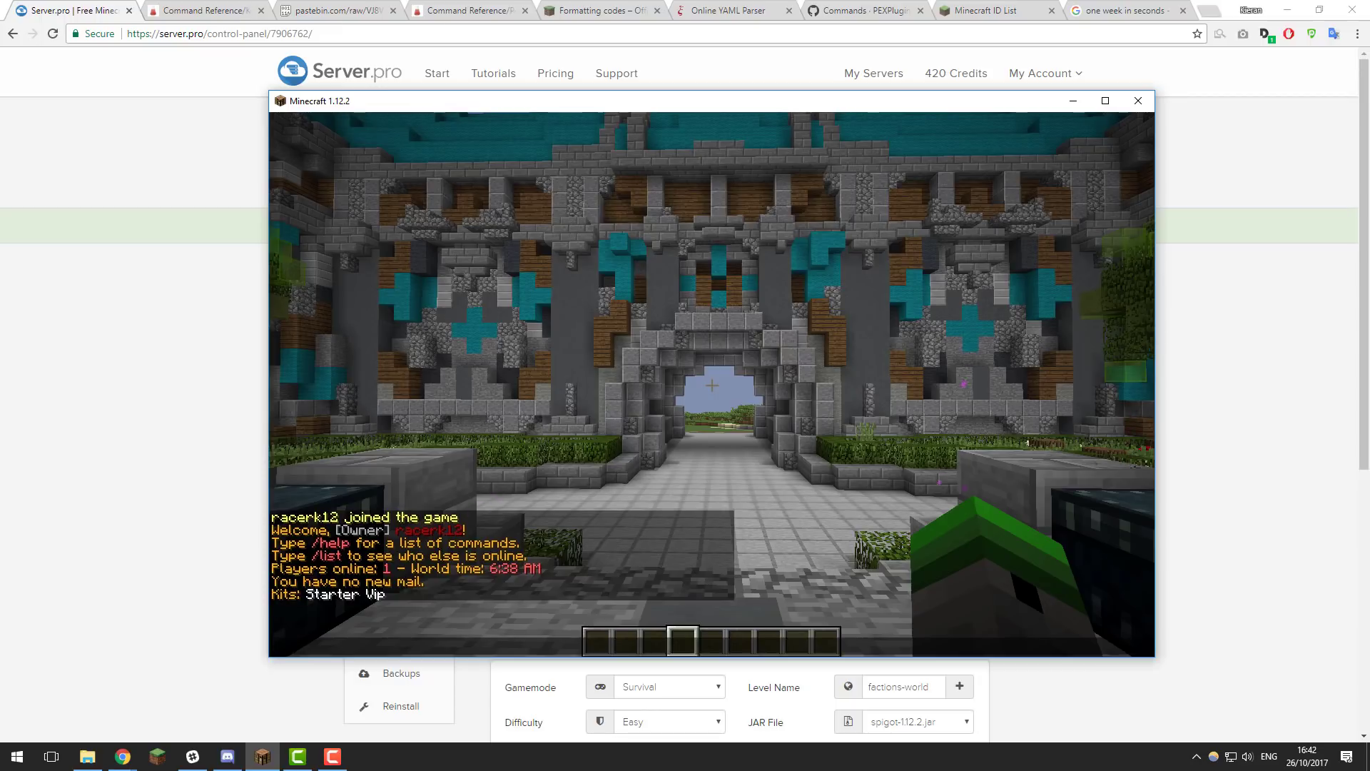
type("/kit Star")
type("t")
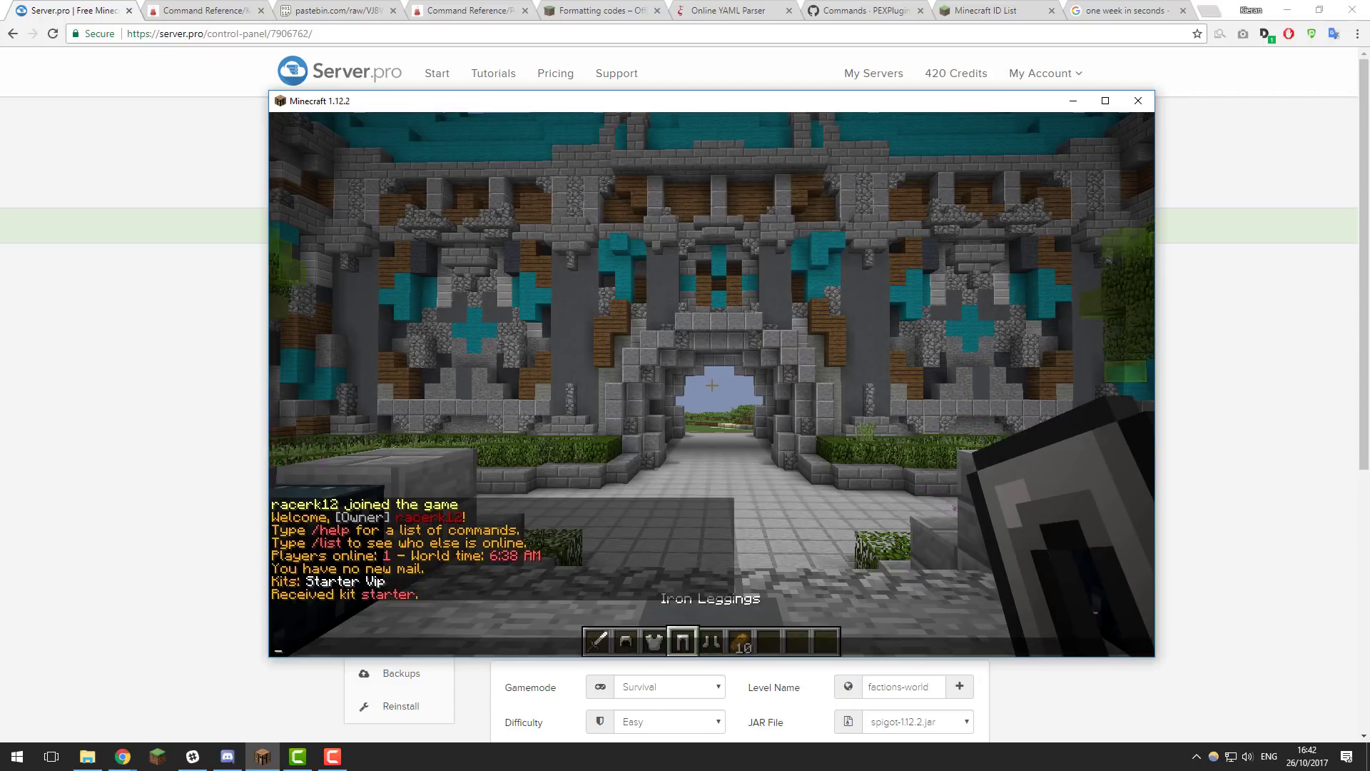
type("/kit V")
key("Escape")
key("t")
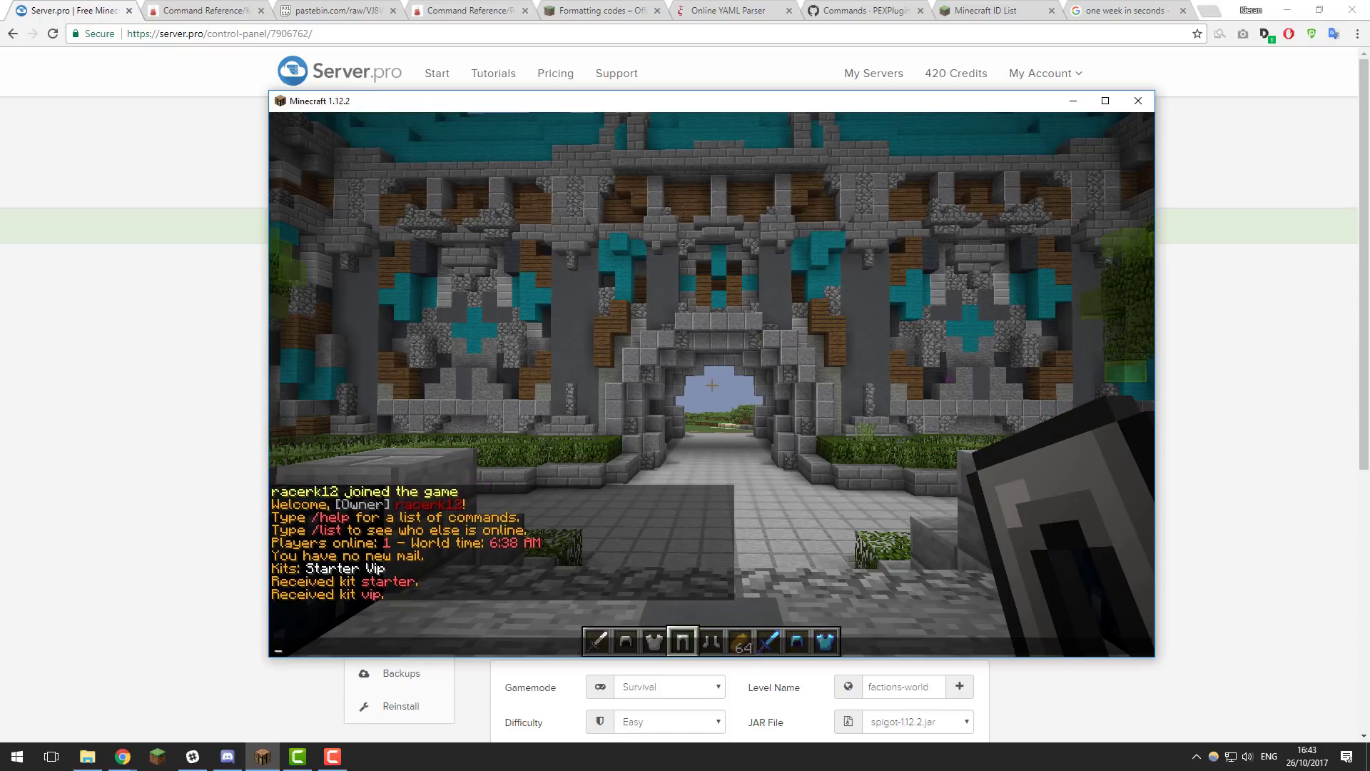
Run /ci, /deop on the player's username, and /pex group owner user remove for that player
key("Return")
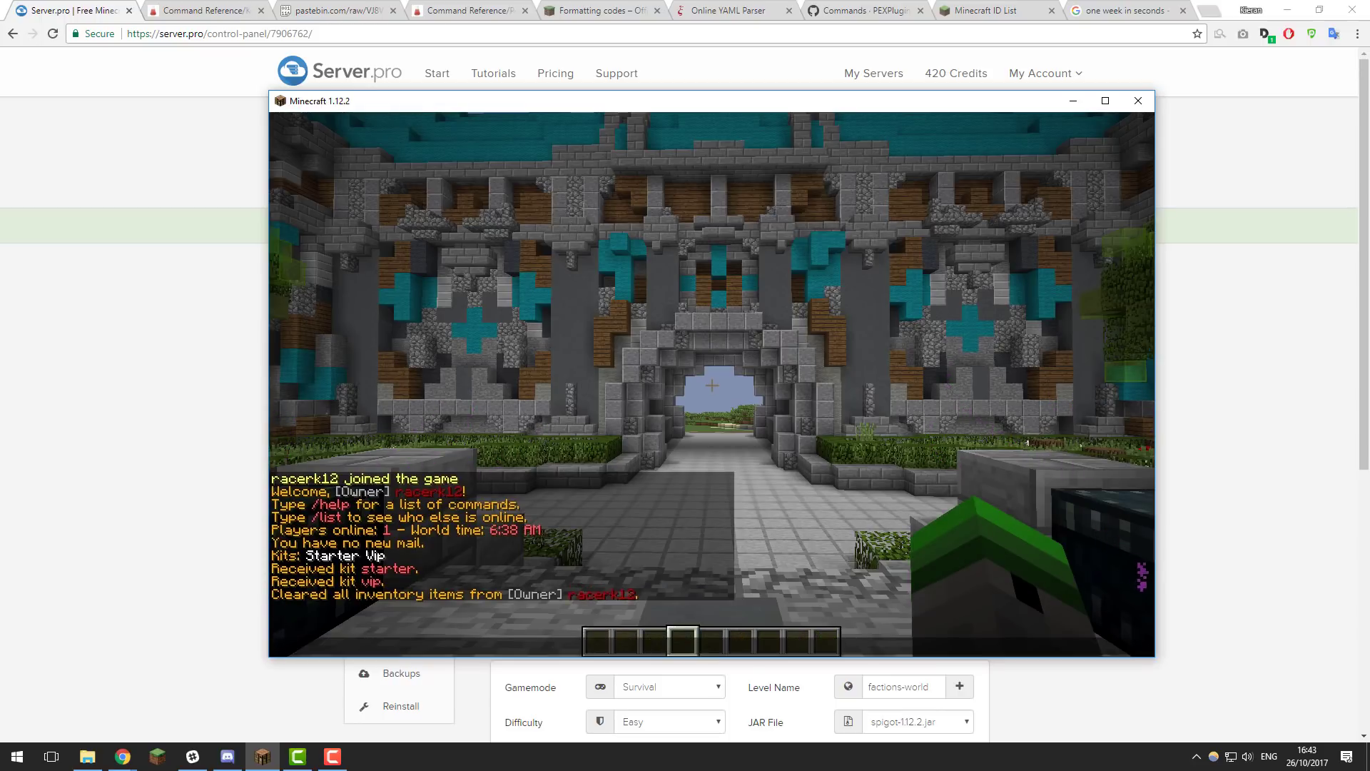
type("/deop racerk12")
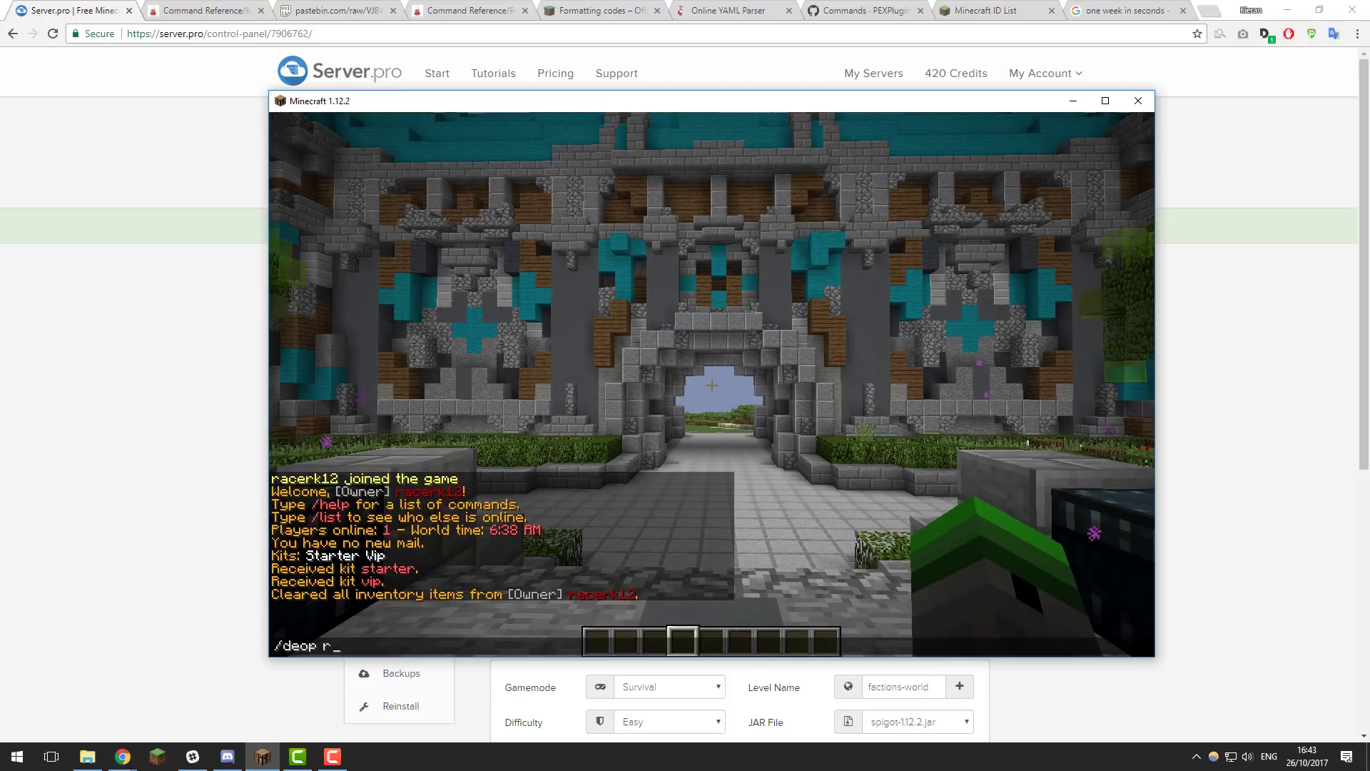
key("Return")
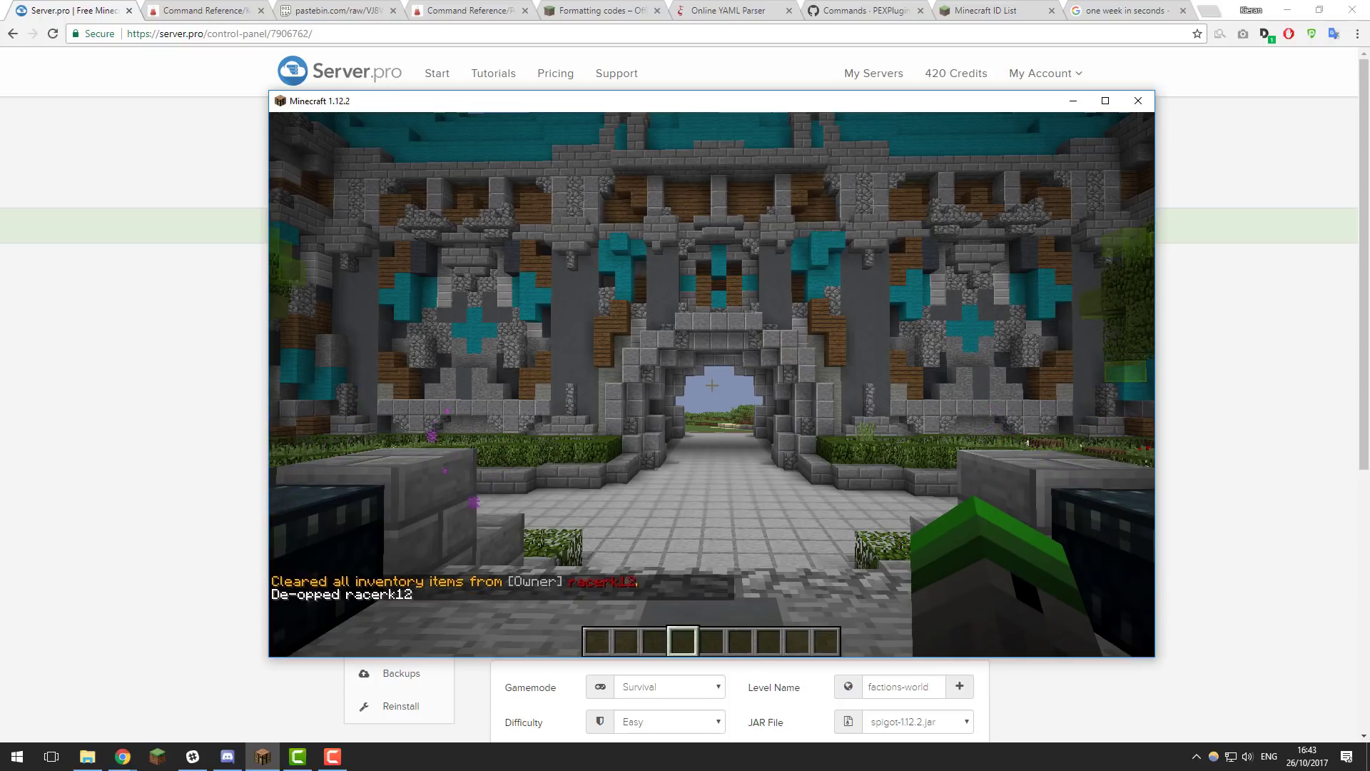
key("t")
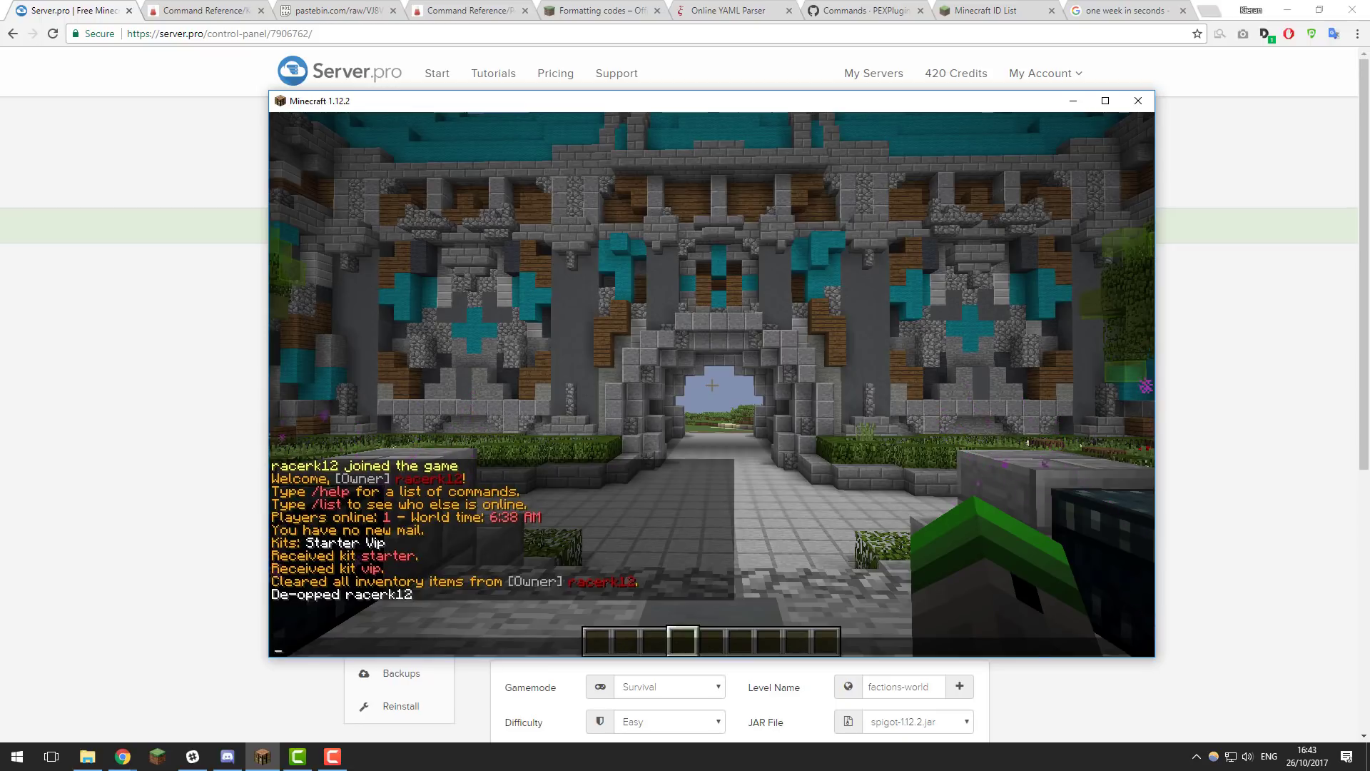
type("/pex group ")
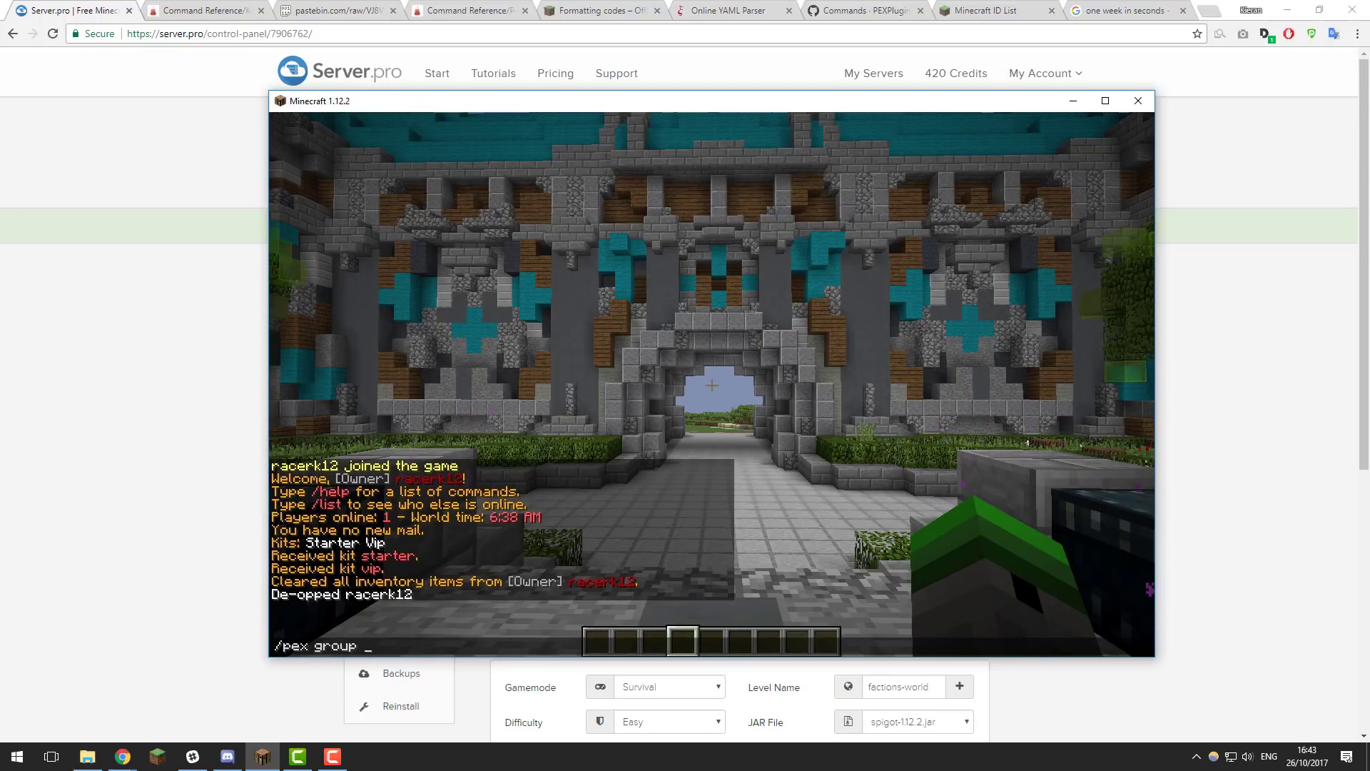
type("owner user remove racerk12")
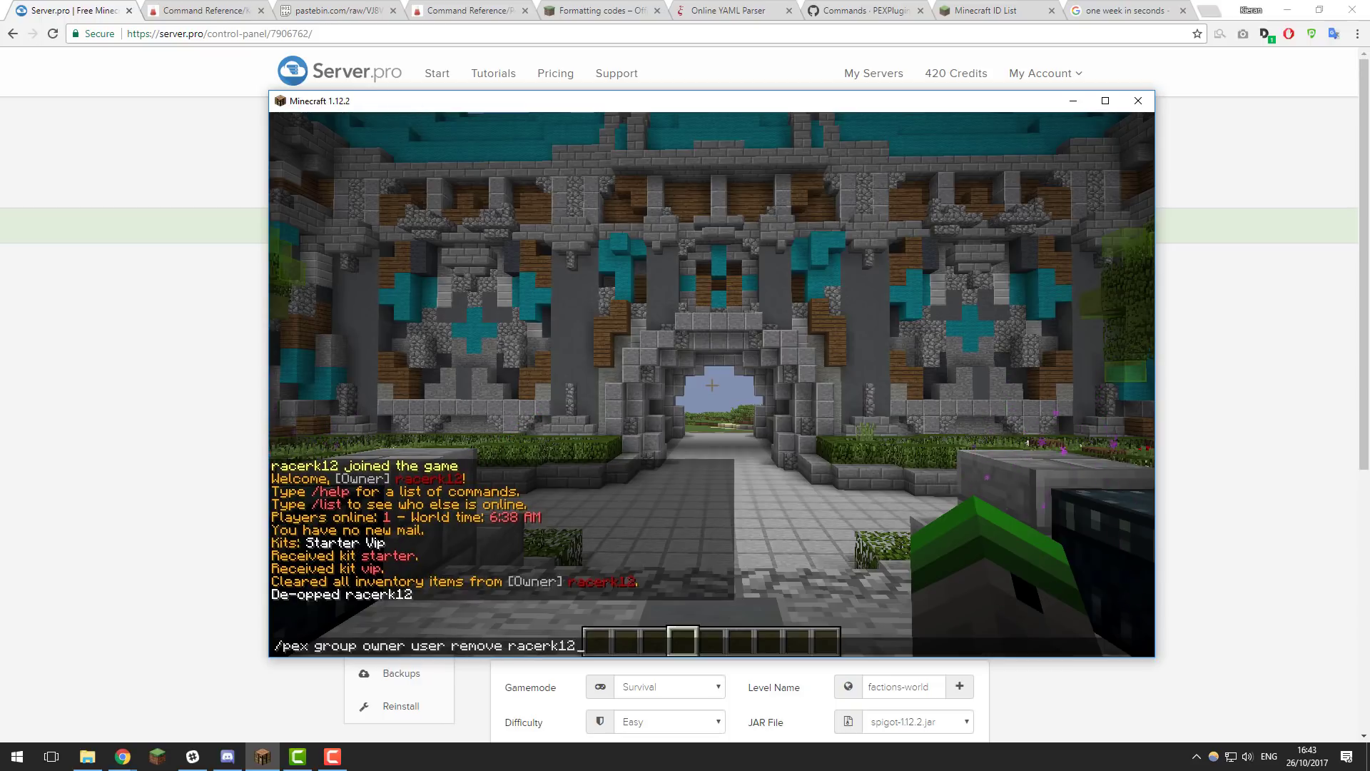
key("Return")
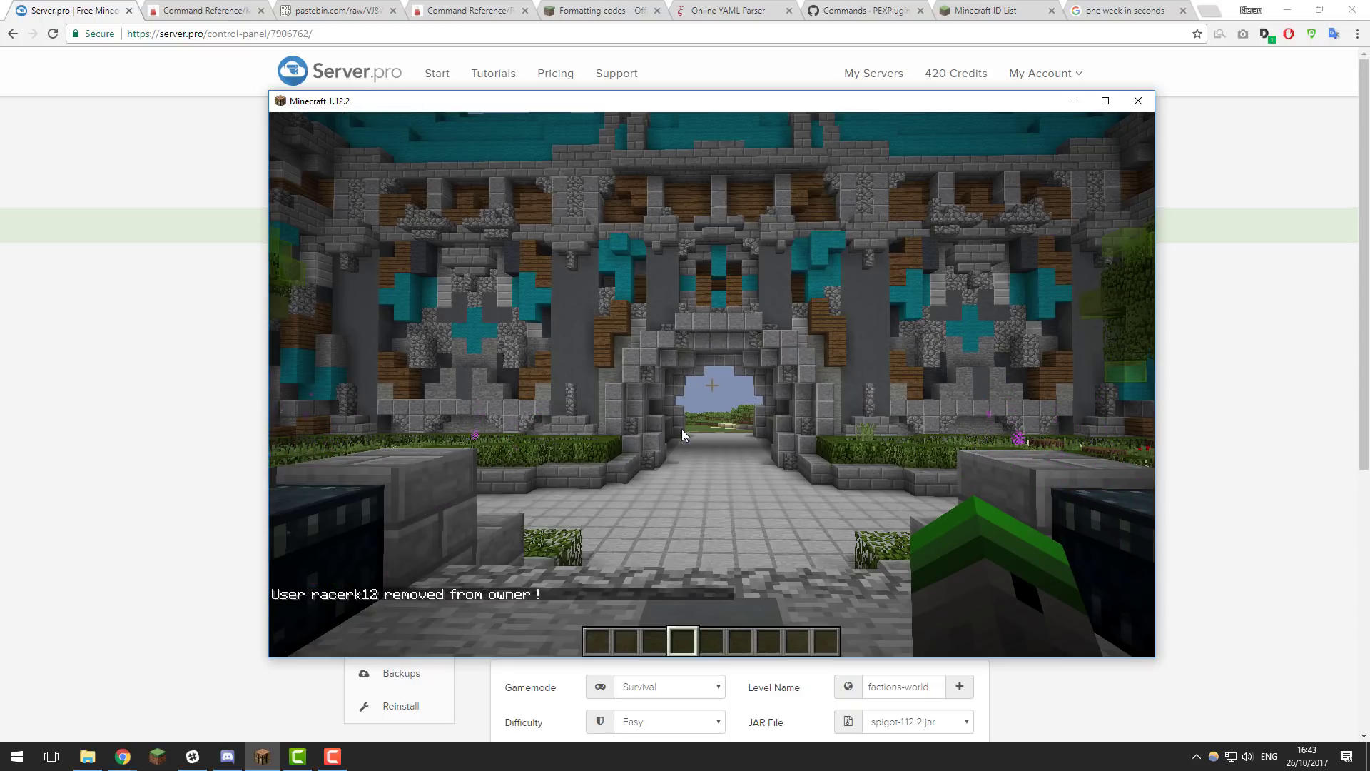
Run 'pex group default user add' with the player's username in the server console, then return to Minecraft
left_click(210, 391)
left_click(399, 344)
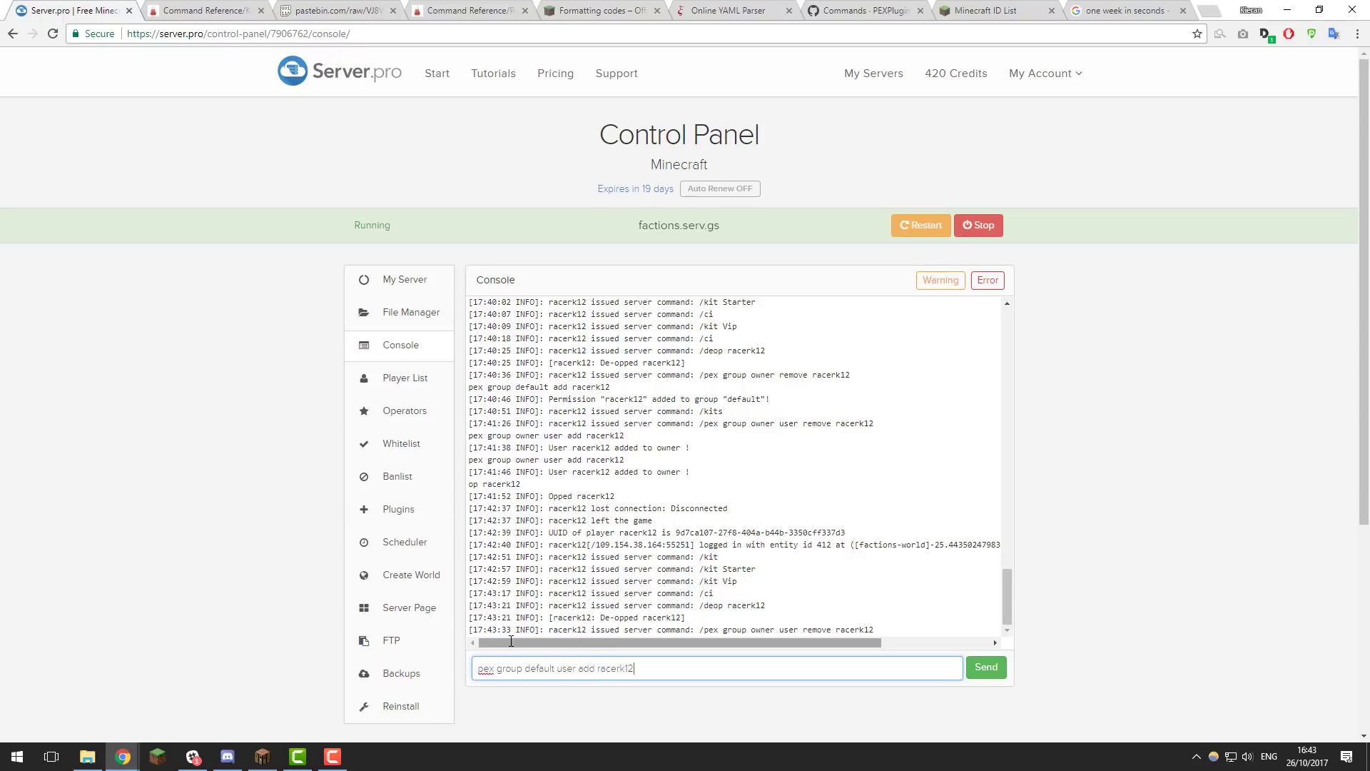
key("Return")
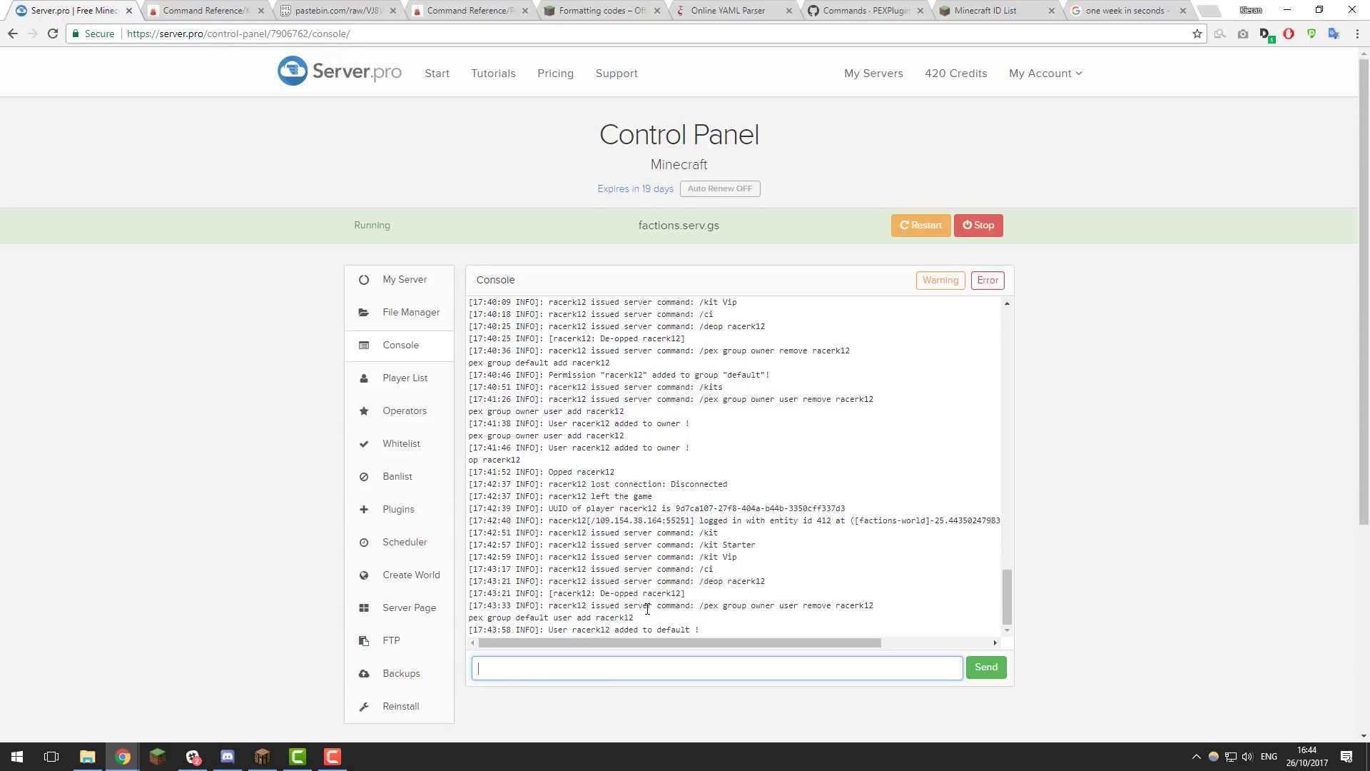
left_click(262, 757)
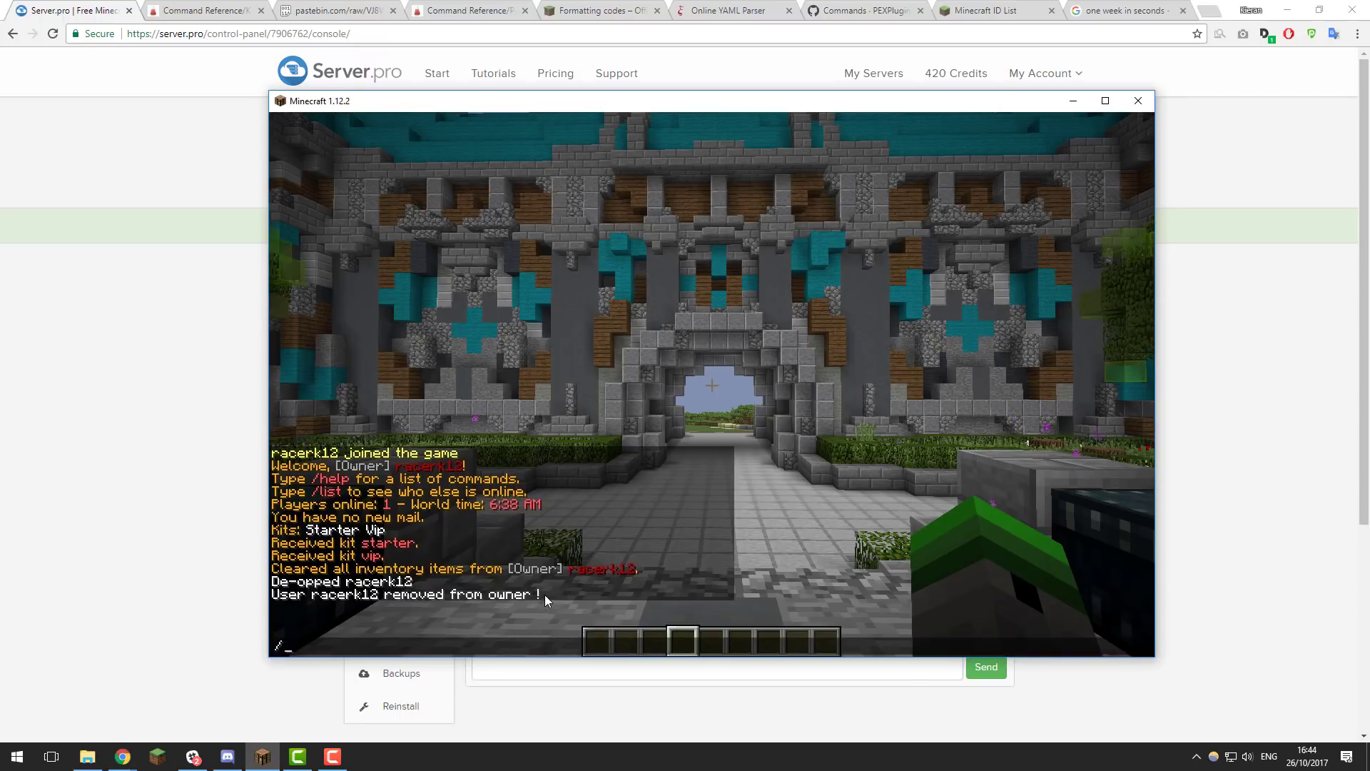
Confirm /kit lists only Starter, then walk through the gateway into the hedged spawn courtyard
key("Return")
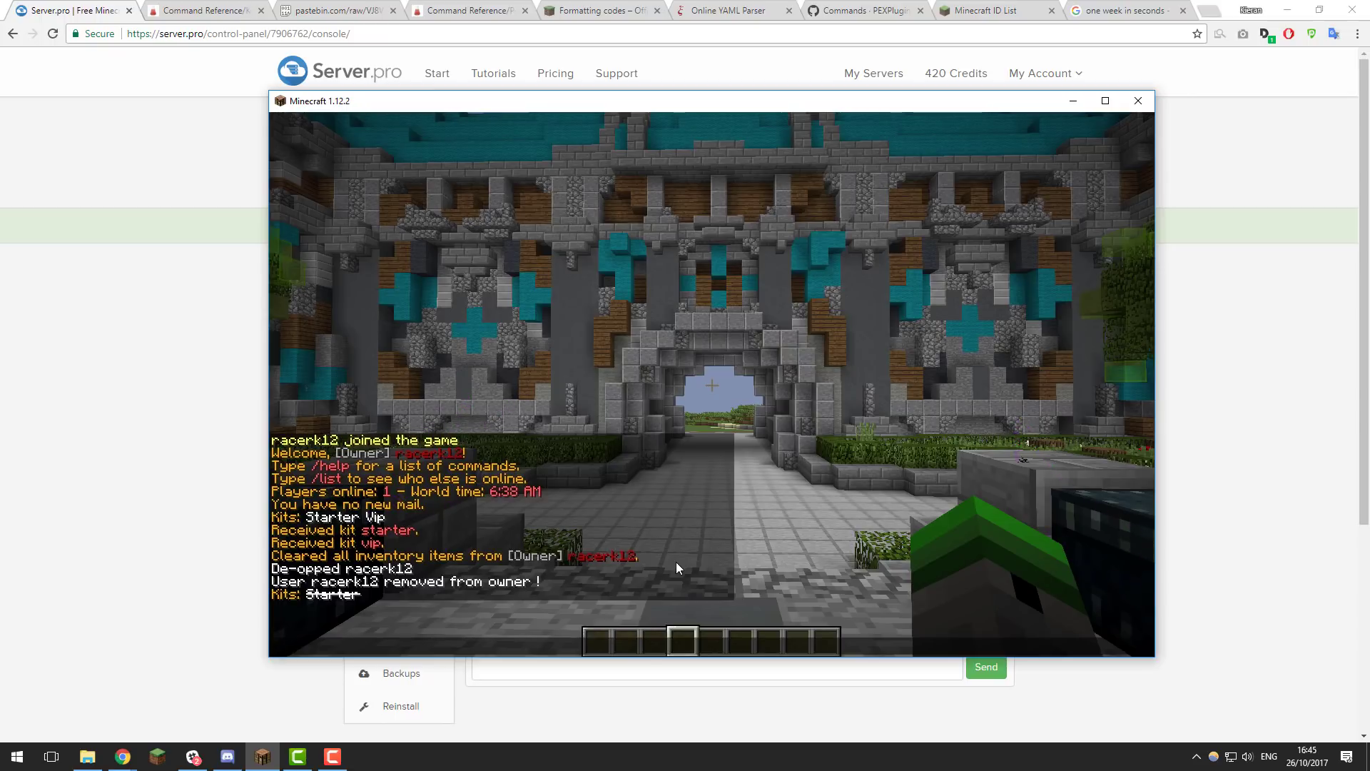
key("Escape")
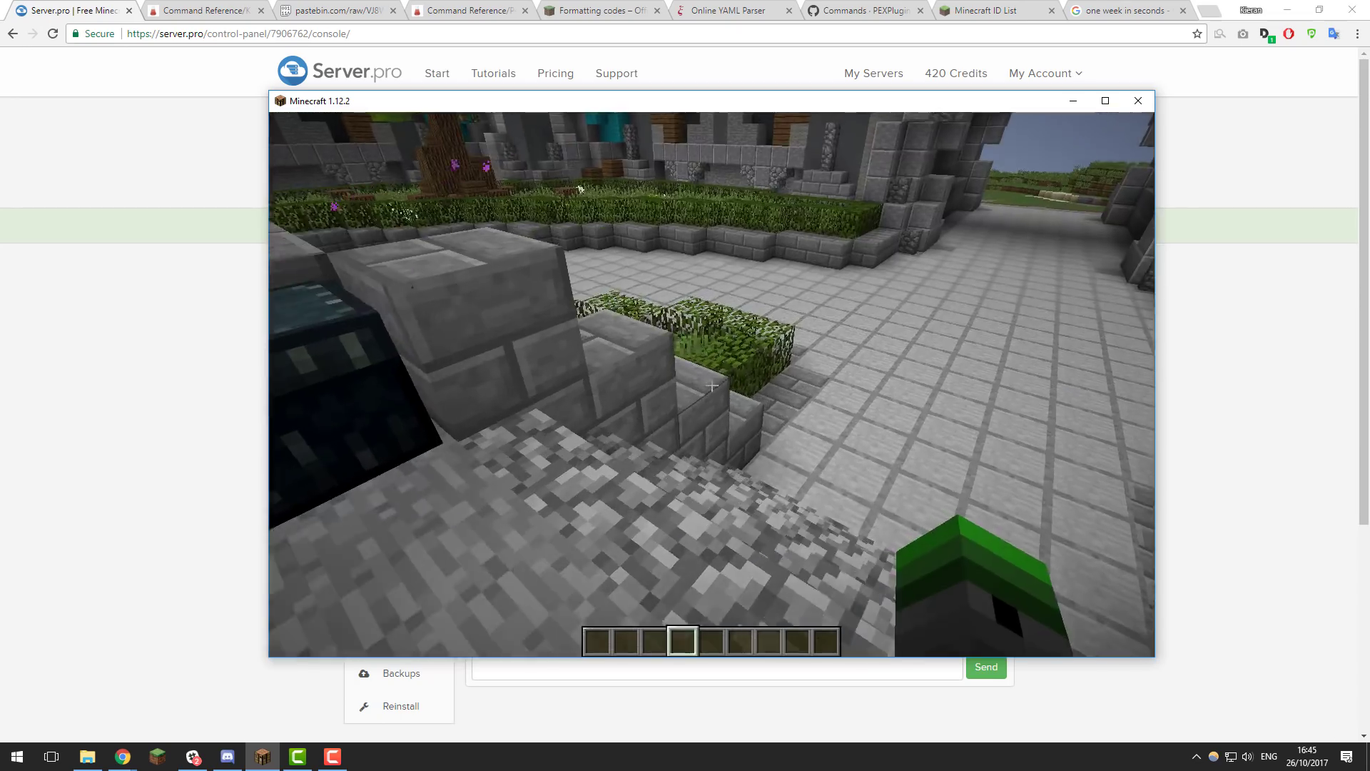
key("w")
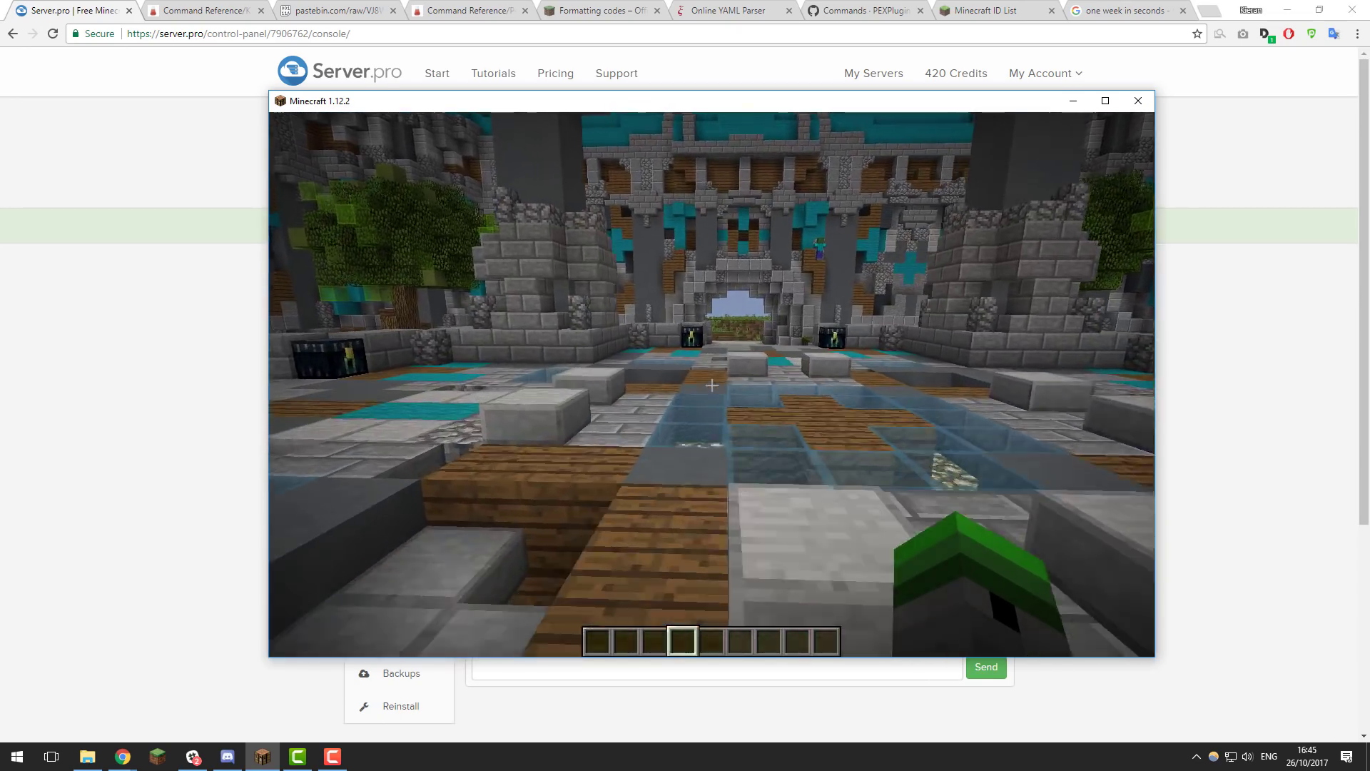
key("w")
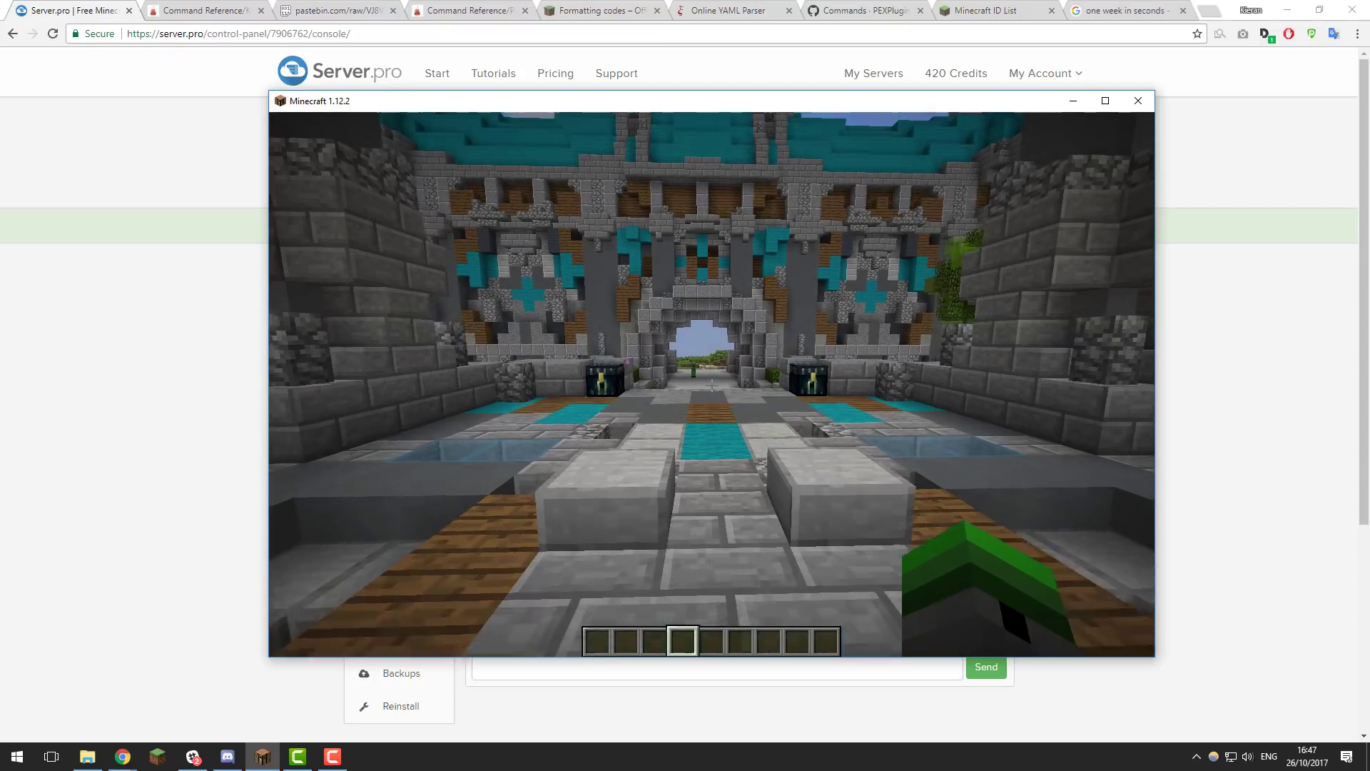
key("s")
key("w")
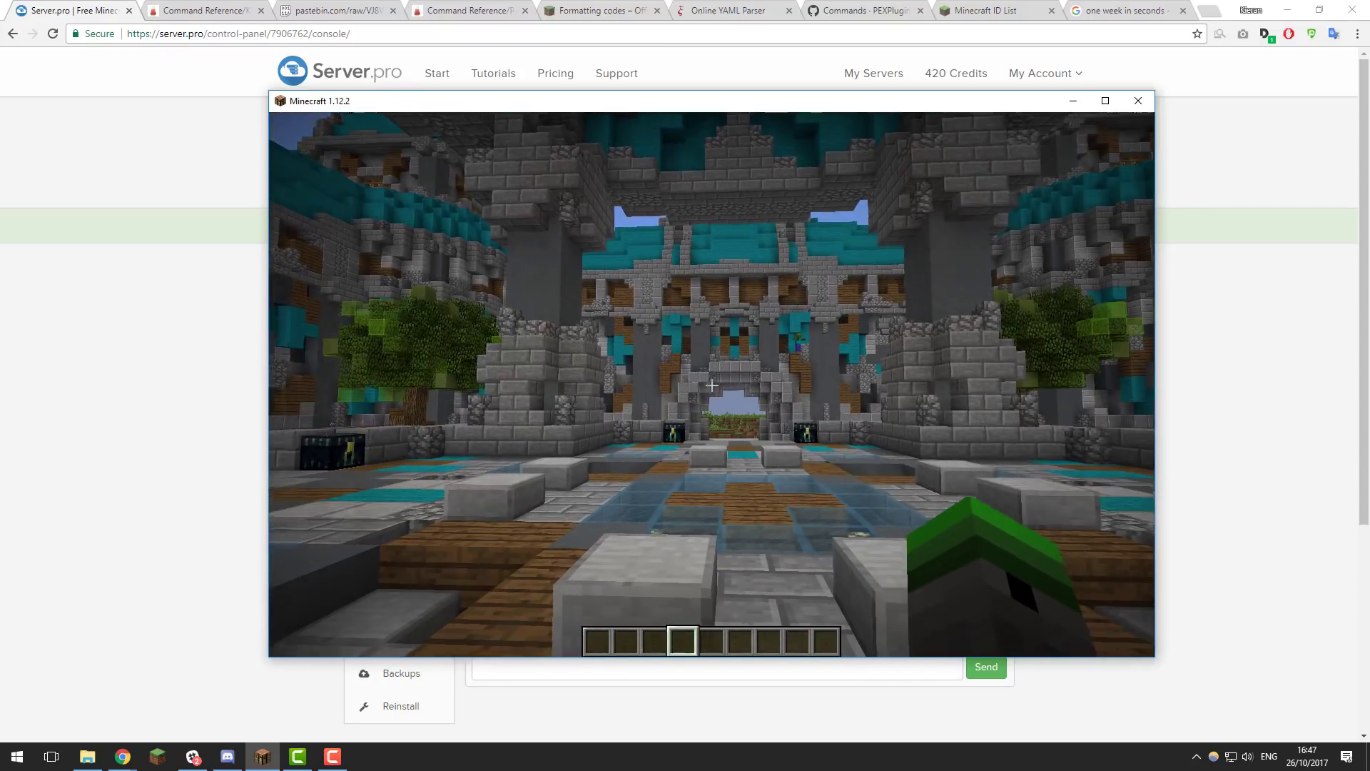
key("w")
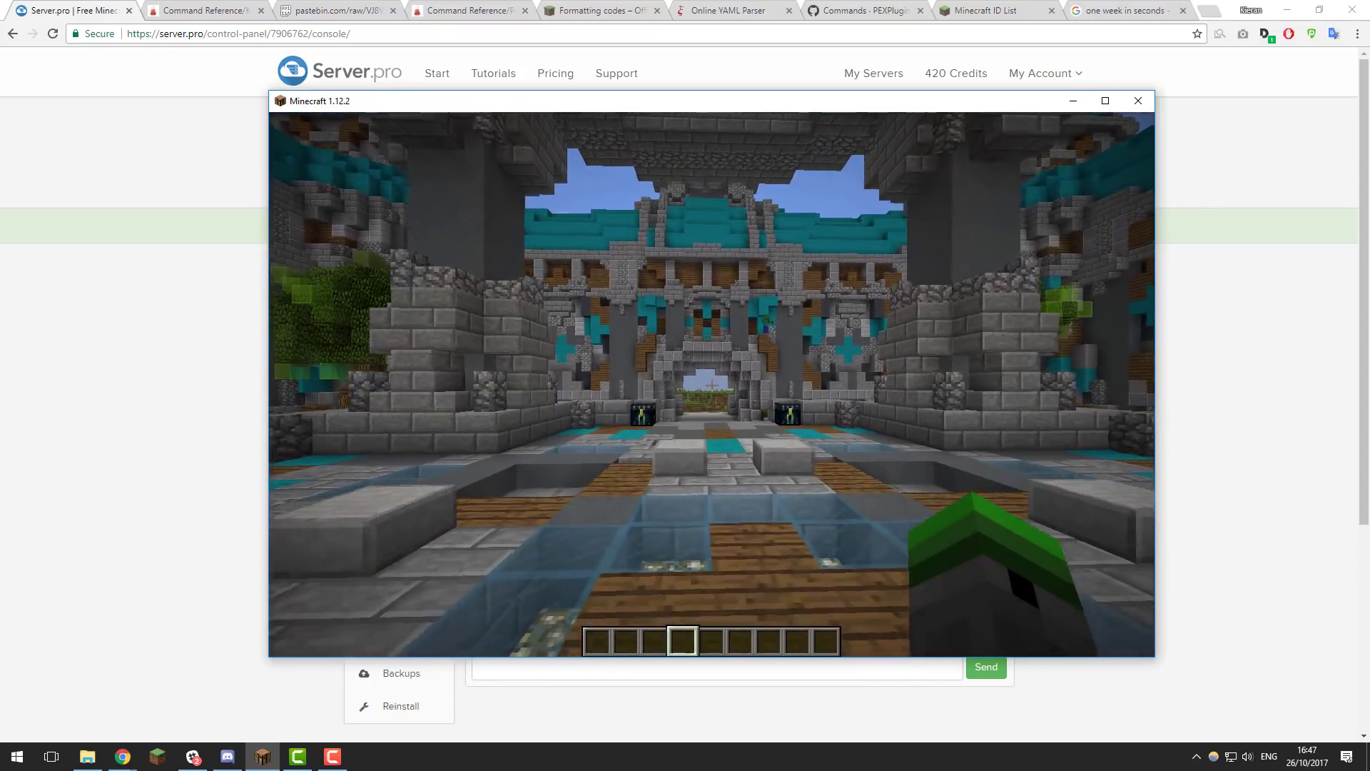
key("w")
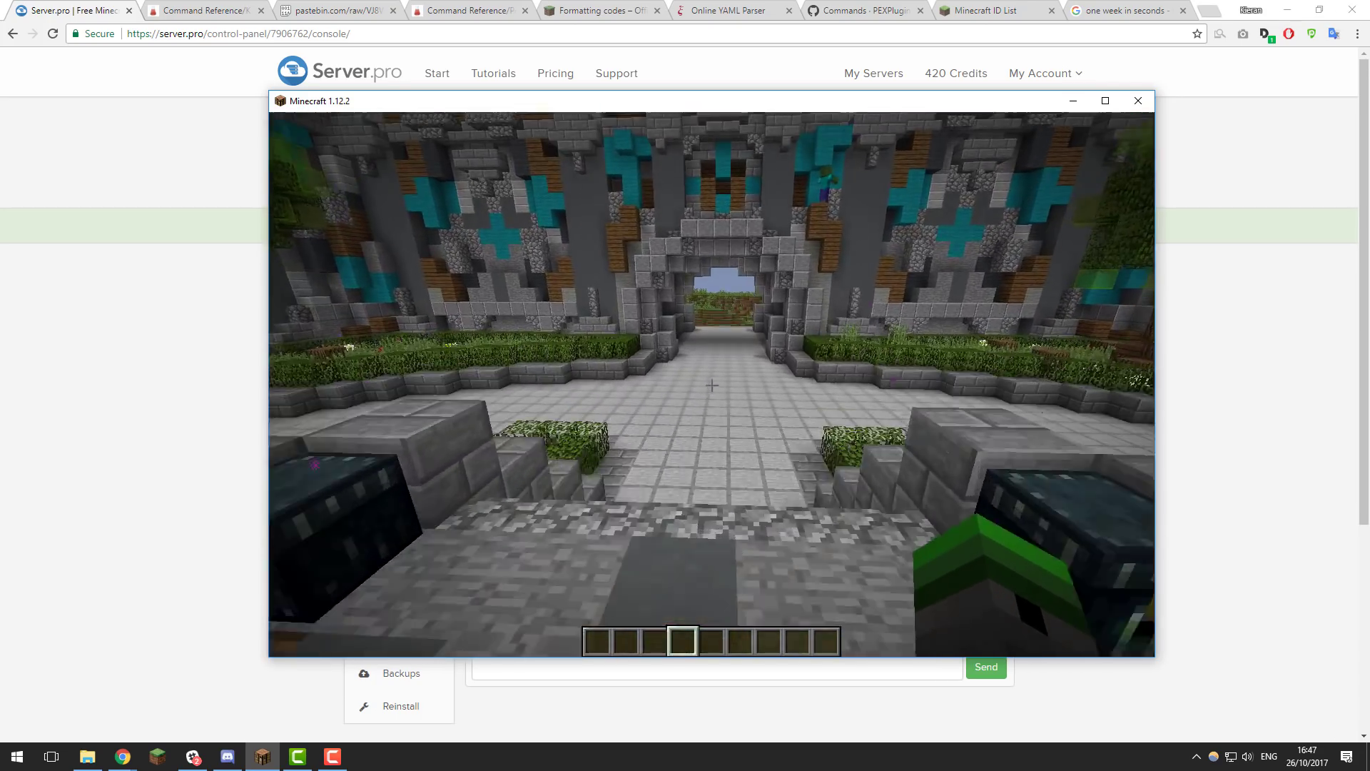
key("w")
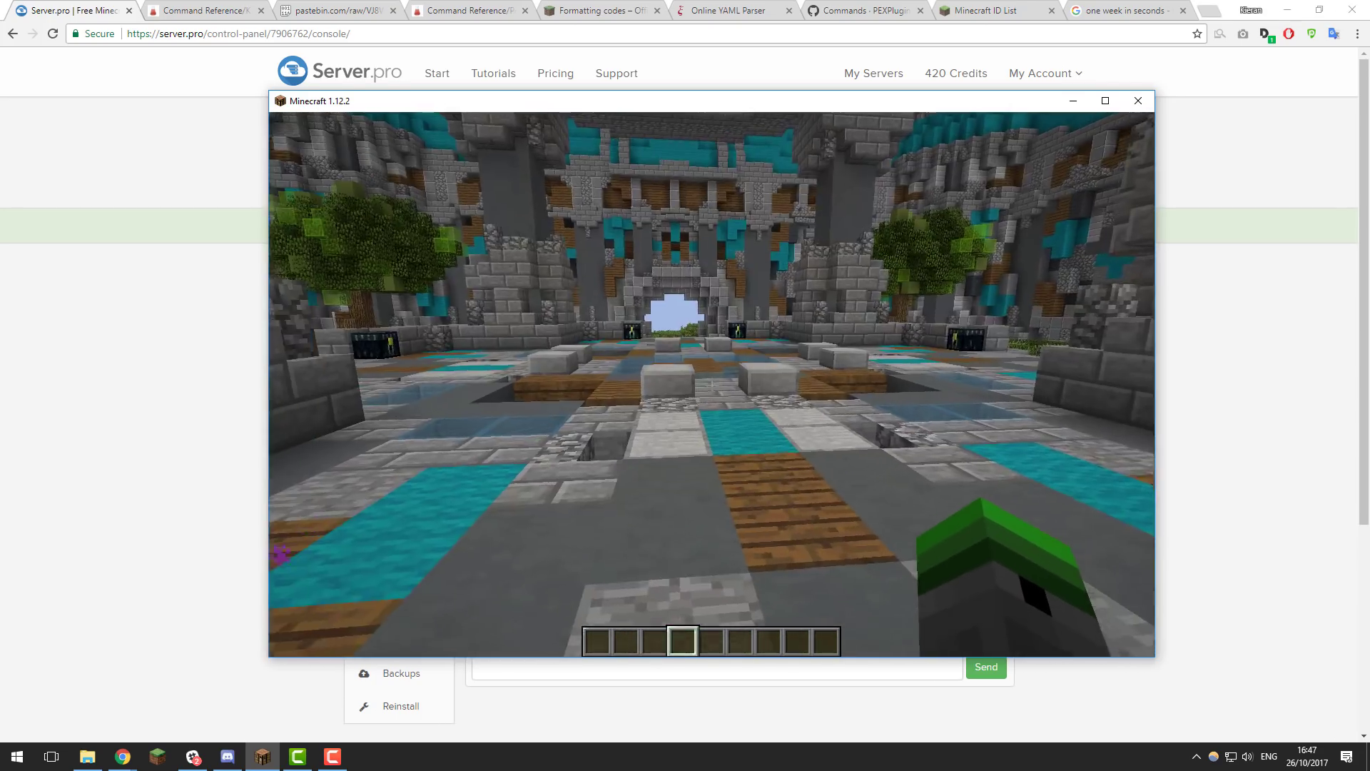